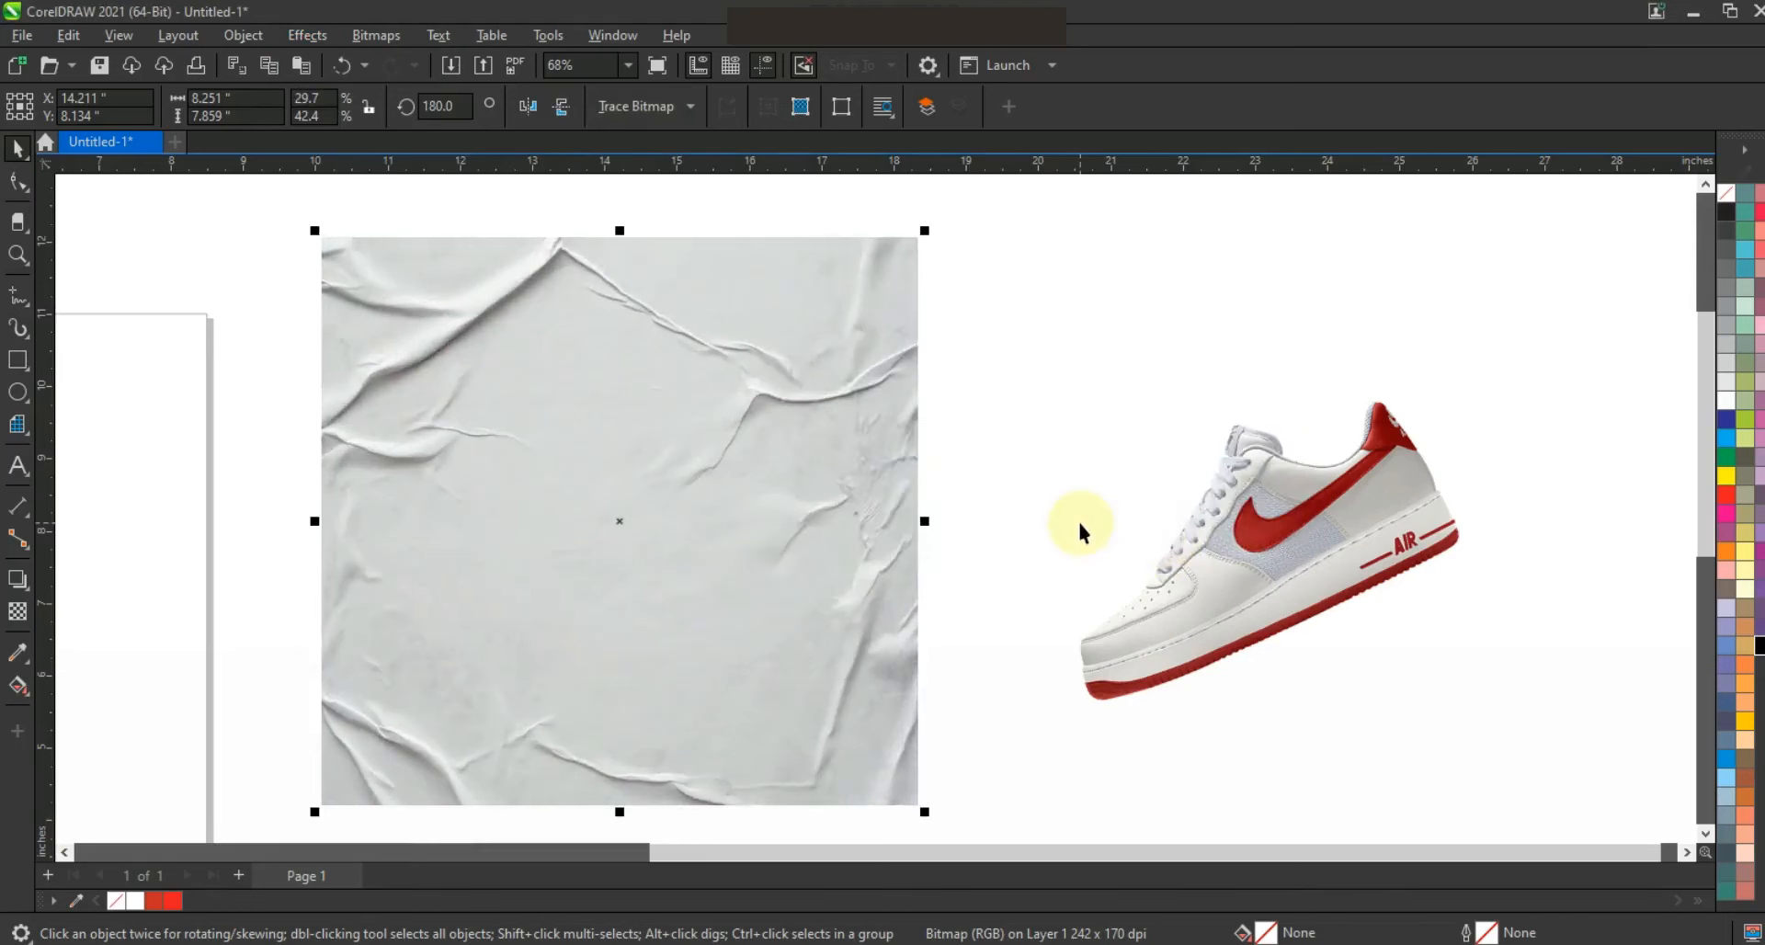
- Draw a rectangle about 8.1 × 7.7 inches over the crumpled paper texture and PowerClip the texture inside it
{"action": "left_click", "coordinate": [1044, 577]}
{"action": "left_click", "coordinate": [19, 361]}
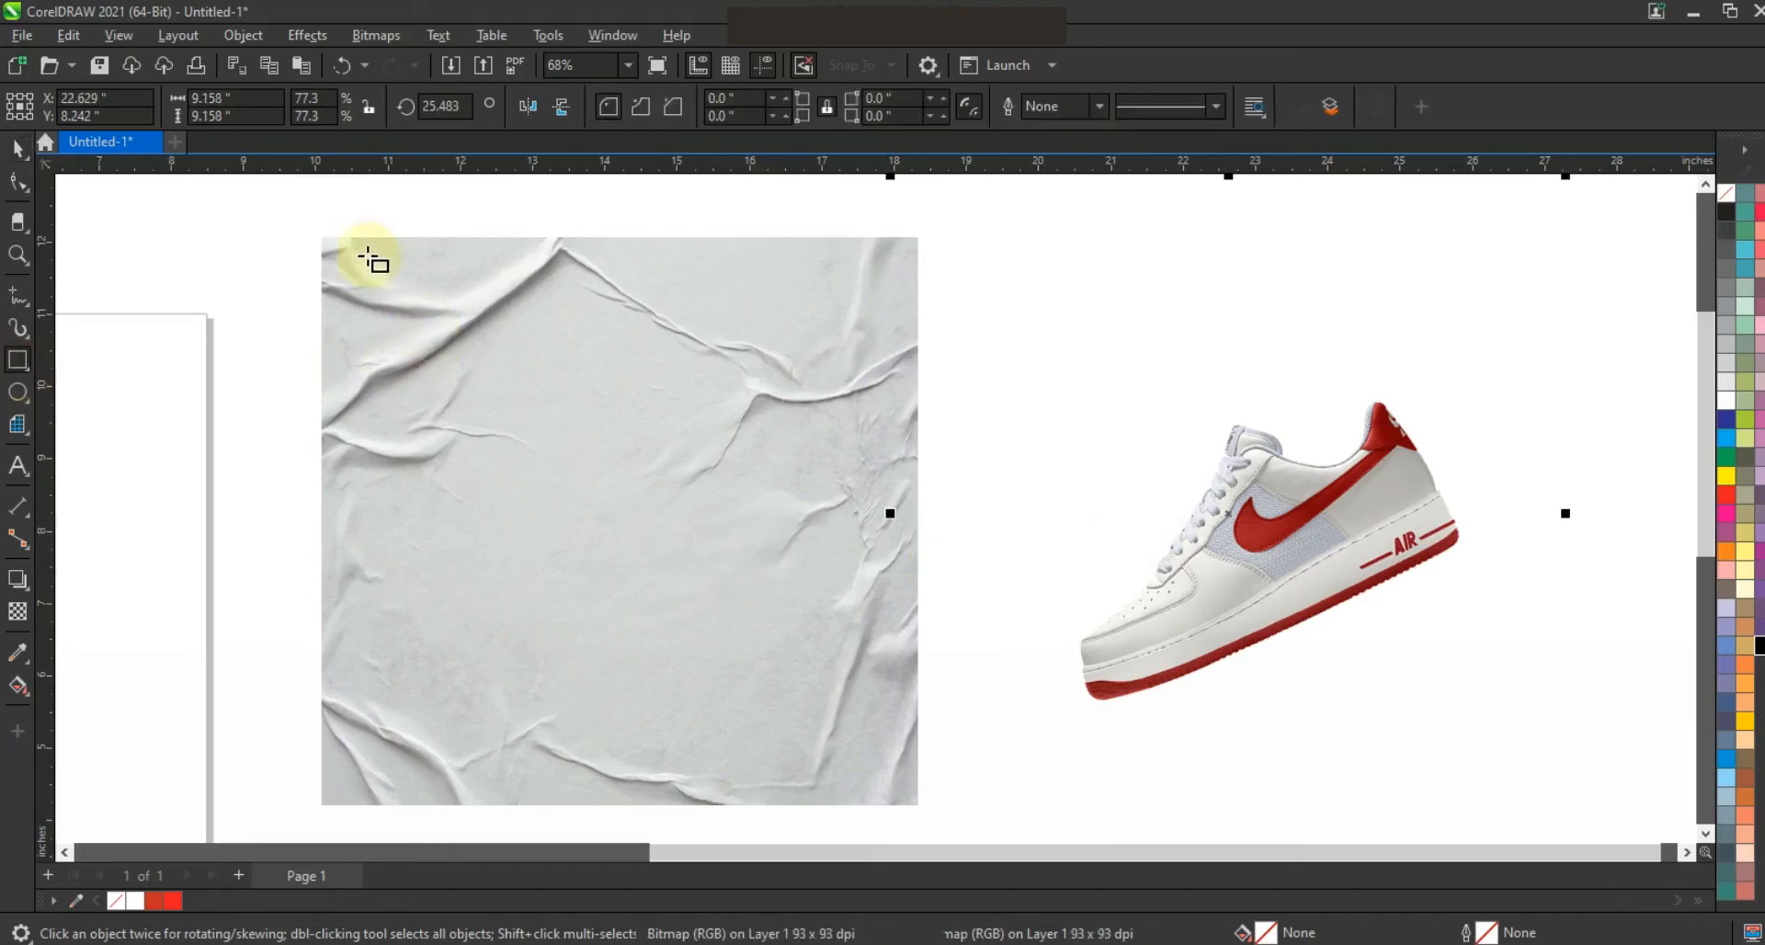
{"action": "left_click_drag", "start_coordinate": [326, 242], "coordinate": [915, 802]}
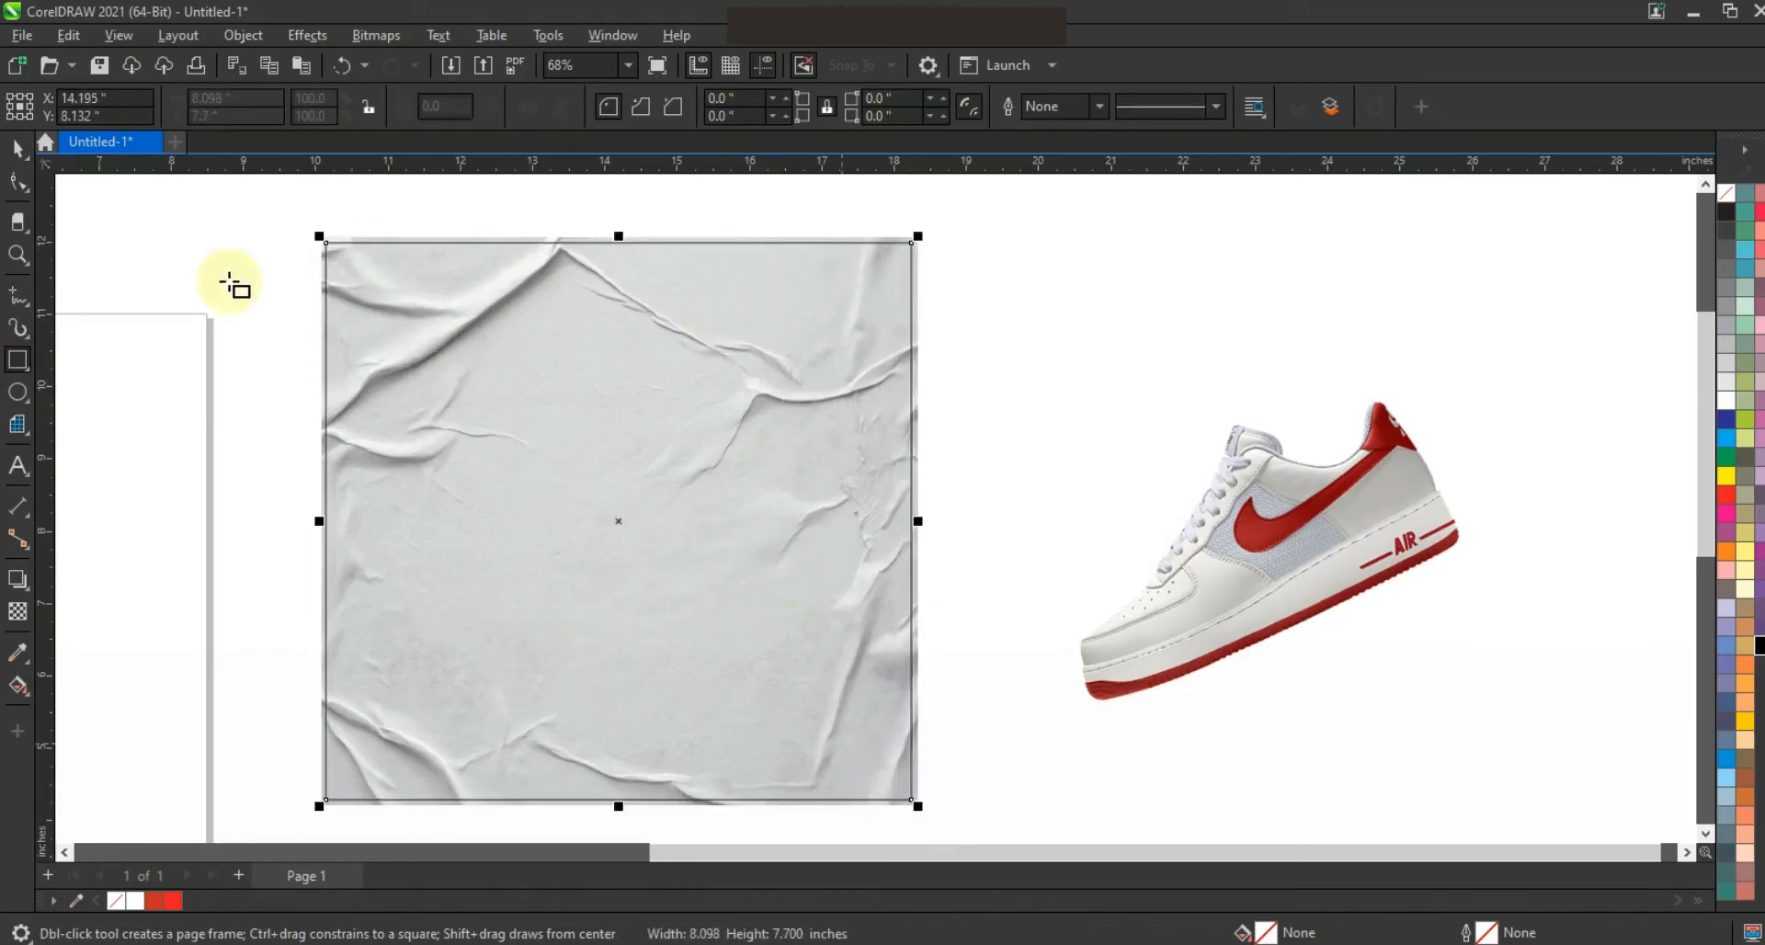
{"action": "left_click", "coordinate": [920, 251]}
{"action": "right_click", "coordinate": [921, 252]}
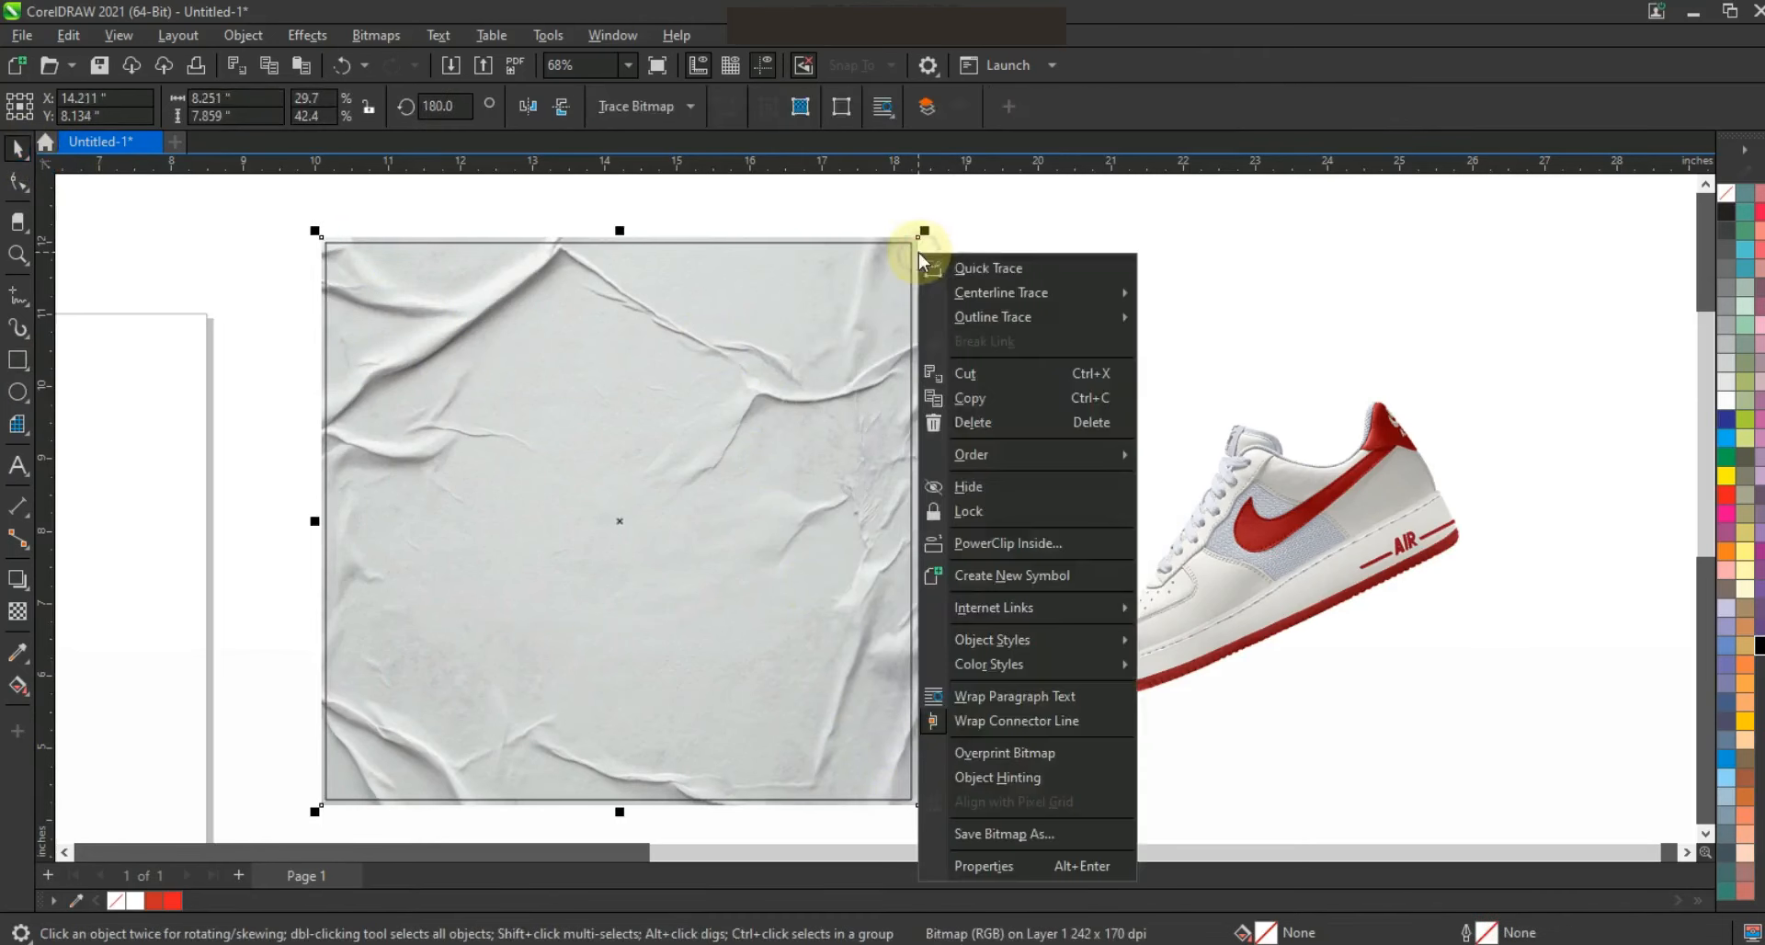
{"action": "left_click", "coordinate": [974, 542]}
{"action": "left_click", "coordinate": [907, 265]}
{"action": "key", "text": "shift+F2"}
{"action": "key", "text": "Escape"}
- Draw a rectangle about 3.6 × 4.6 inches on the poster's right half, filled red with no outline
{"action": "key", "text": "F6"}
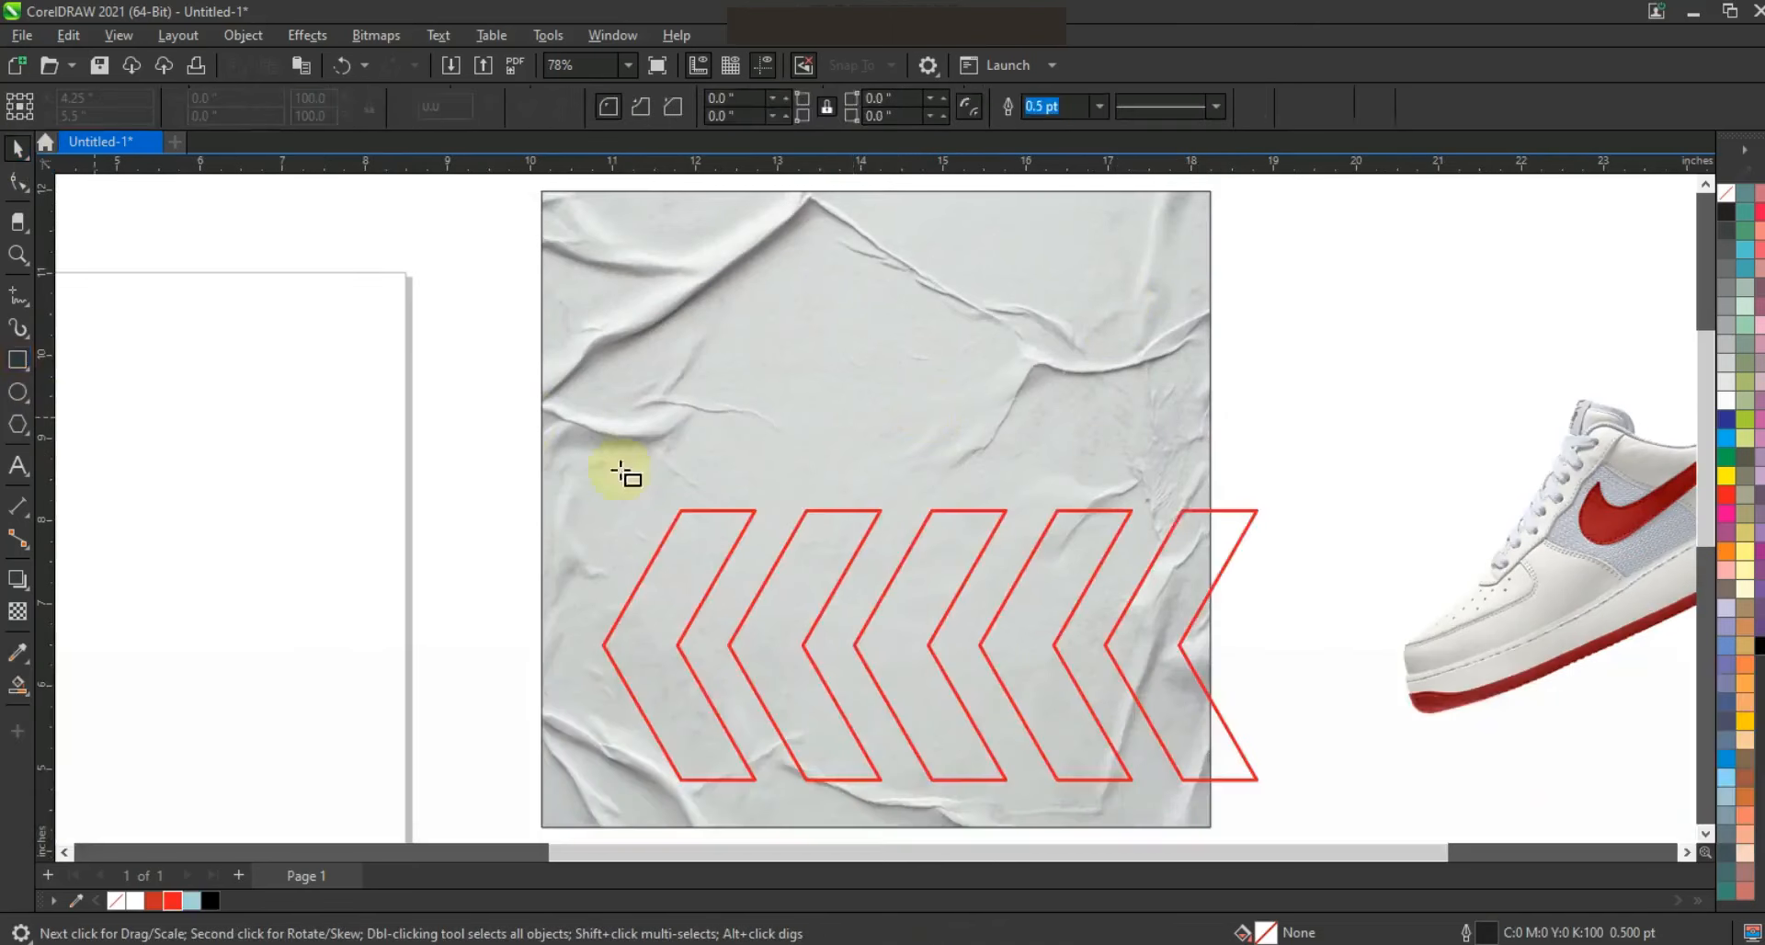
{"action": "left_click_drag", "start_coordinate": [872, 345], "coordinate": [1166, 728]}
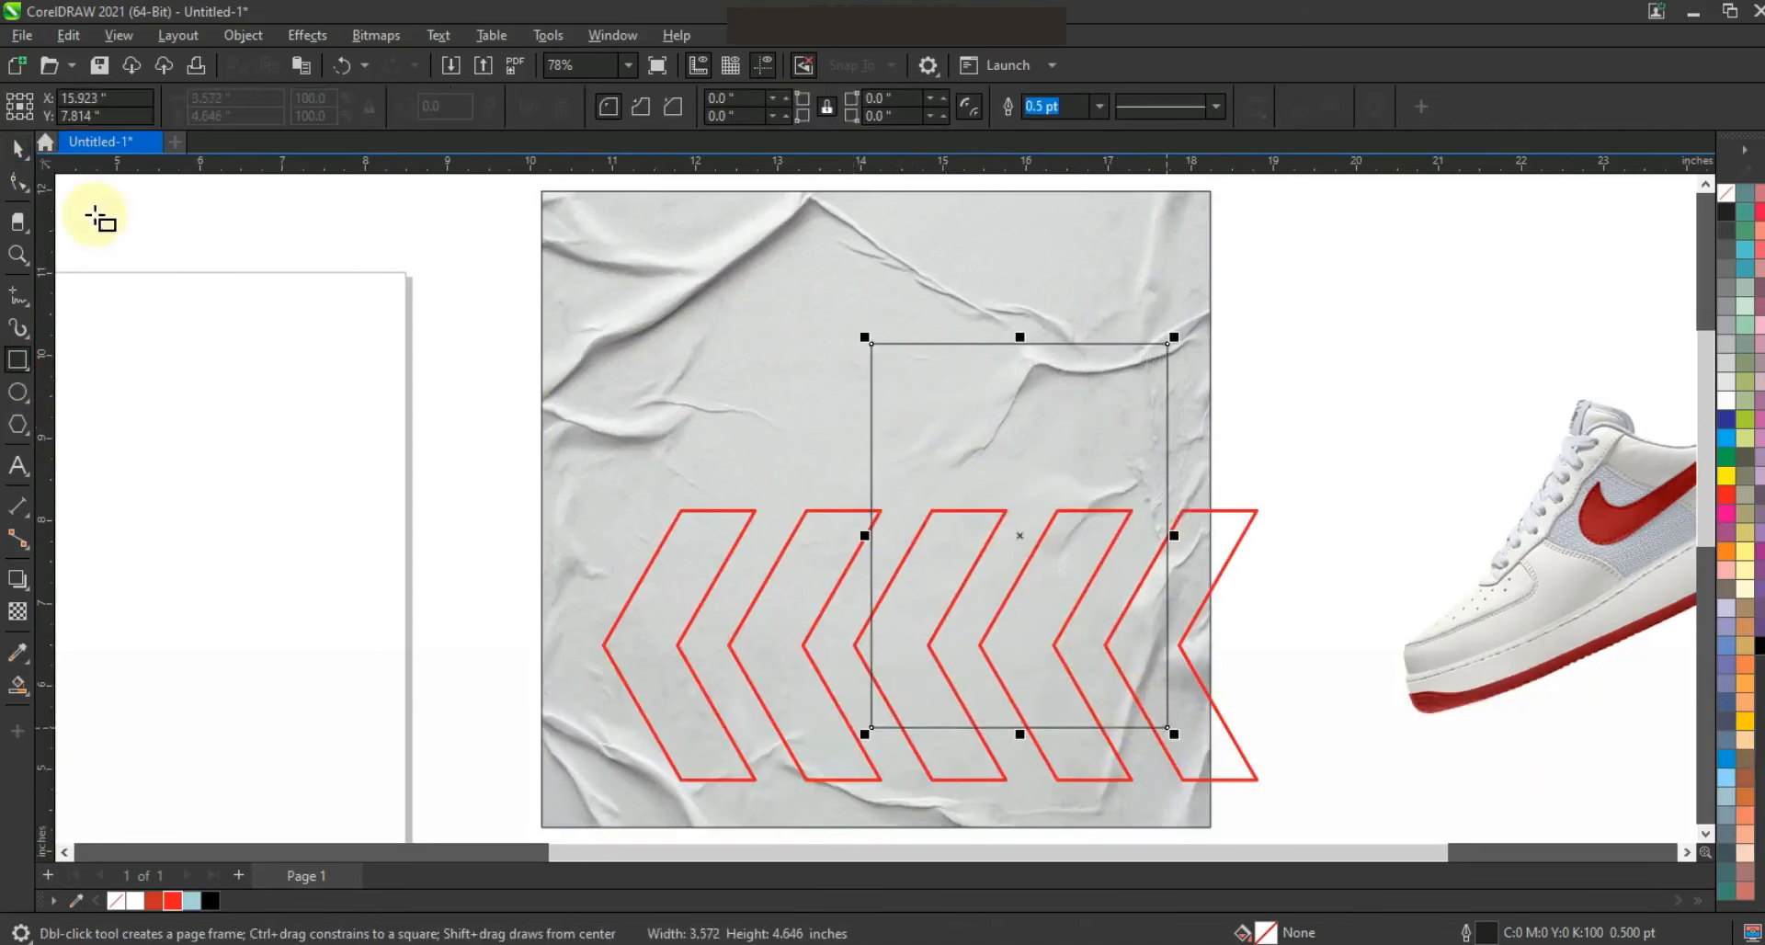
{"action": "left_click", "coordinate": [17, 147]}
{"action": "left_click", "coordinate": [159, 902]}
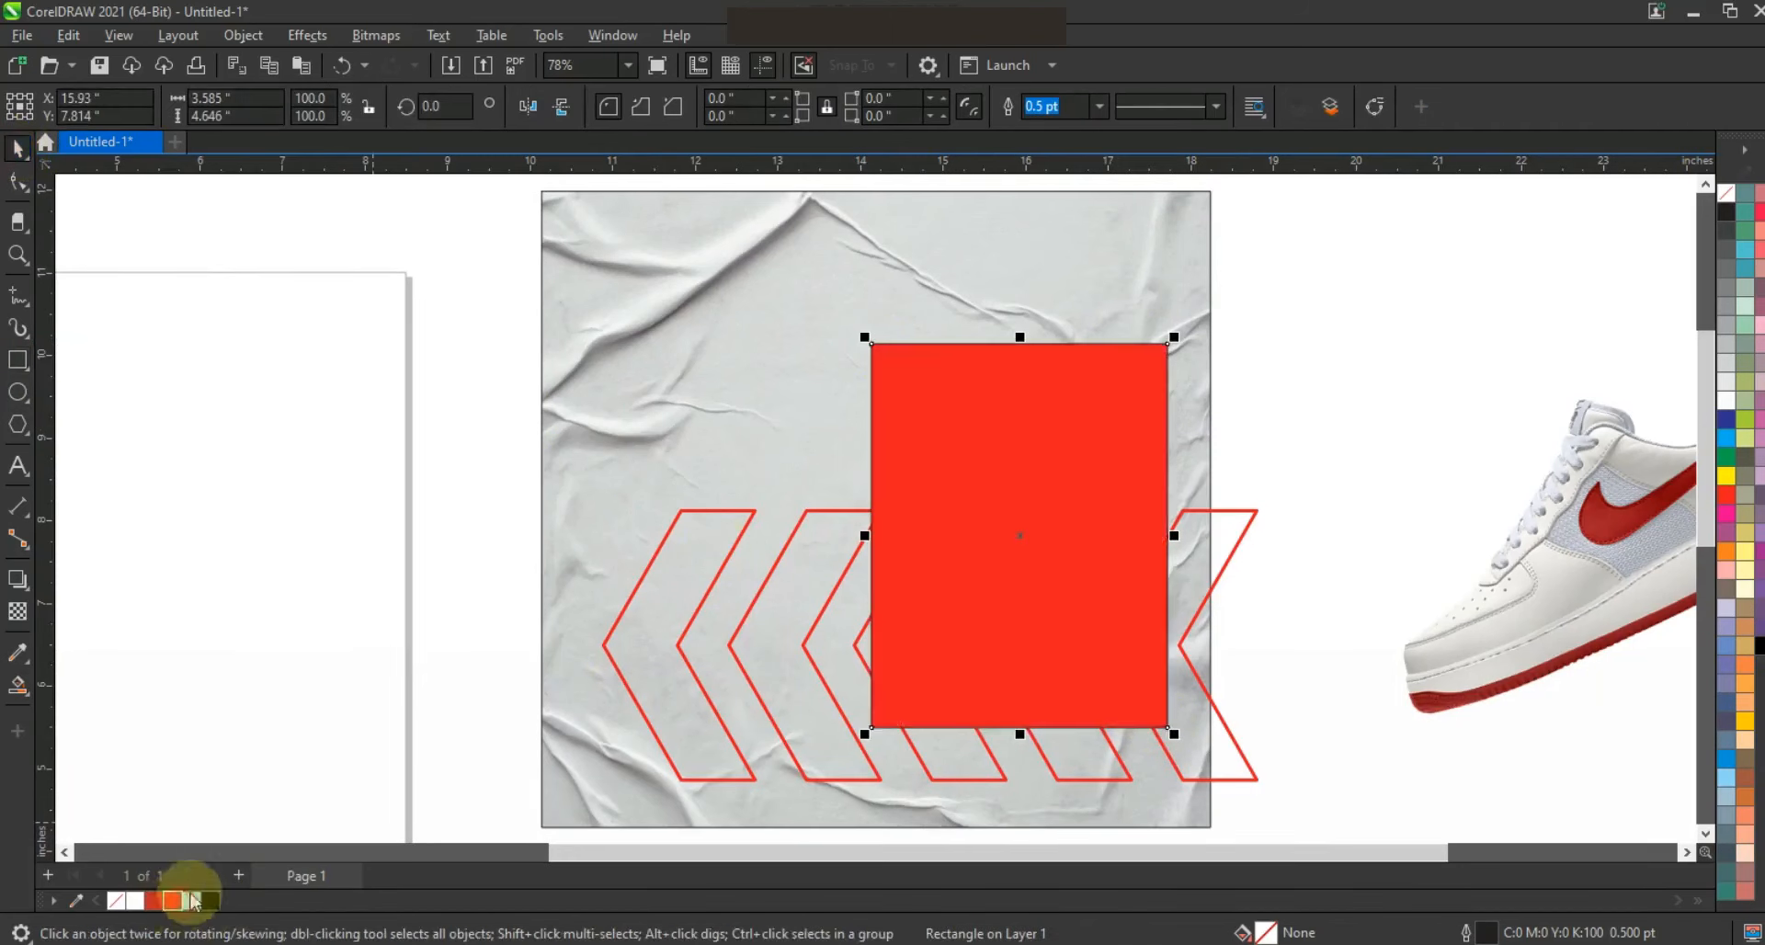
{"action": "left_click_drag", "start_coordinate": [1138, 520], "coordinate": [1130, 512]}
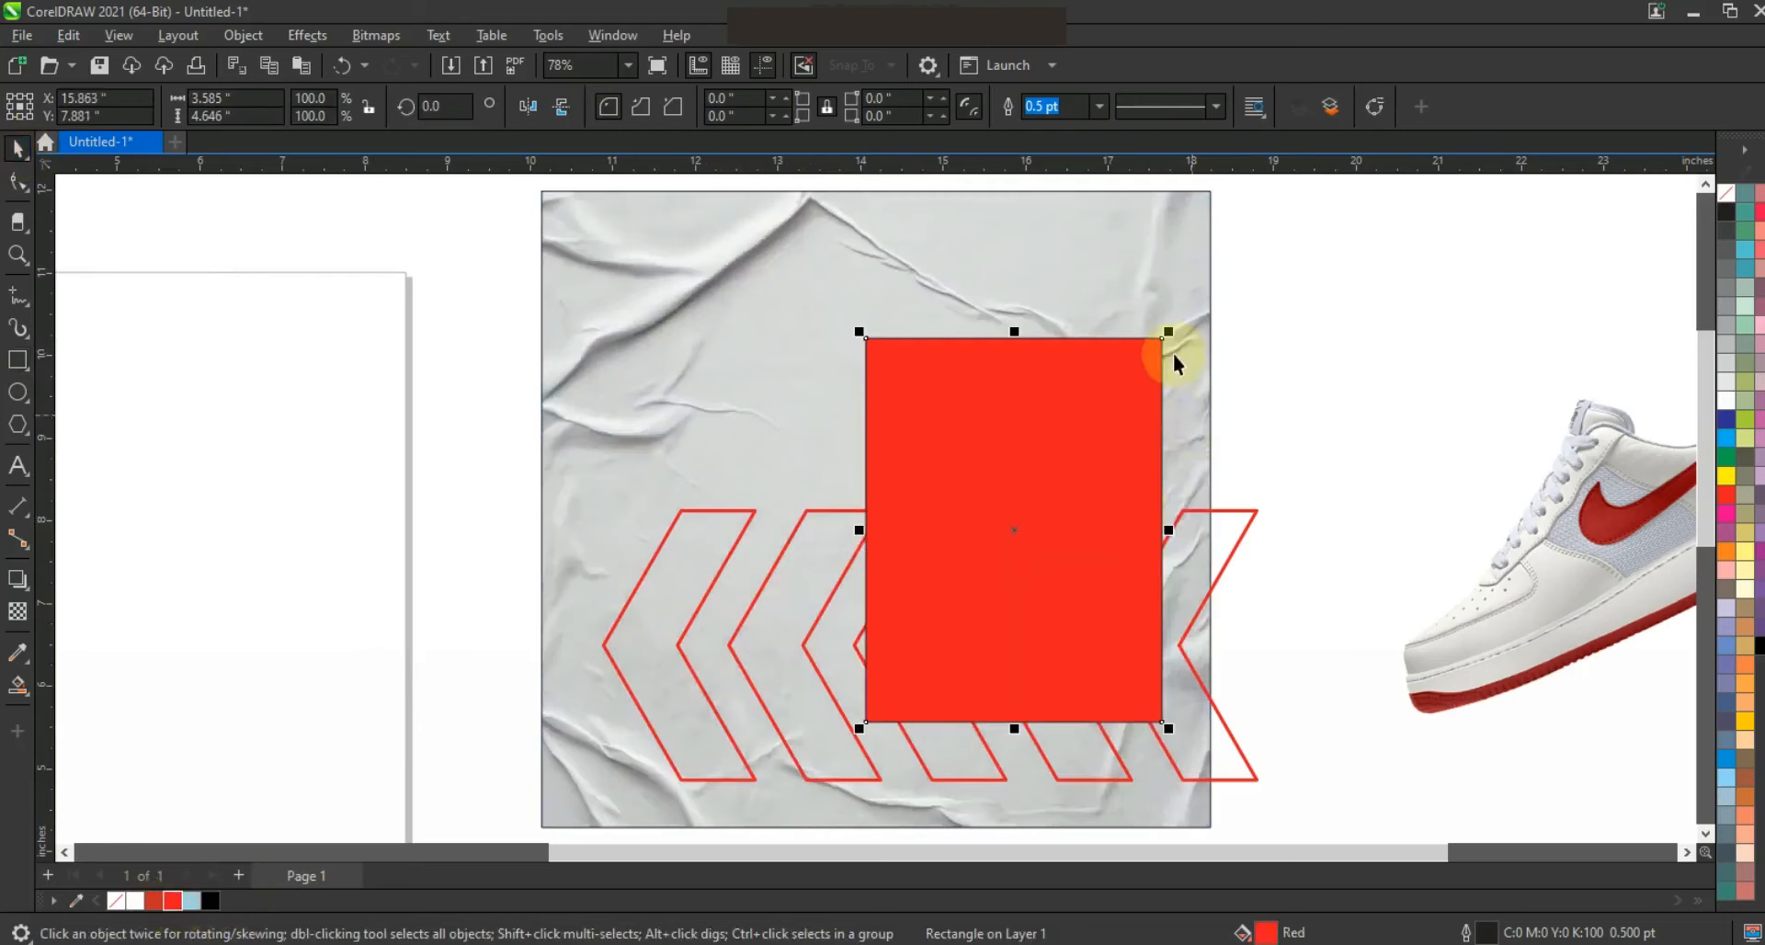
{"action": "left_click_drag", "start_coordinate": [1115, 364], "coordinate": [1106, 363]}
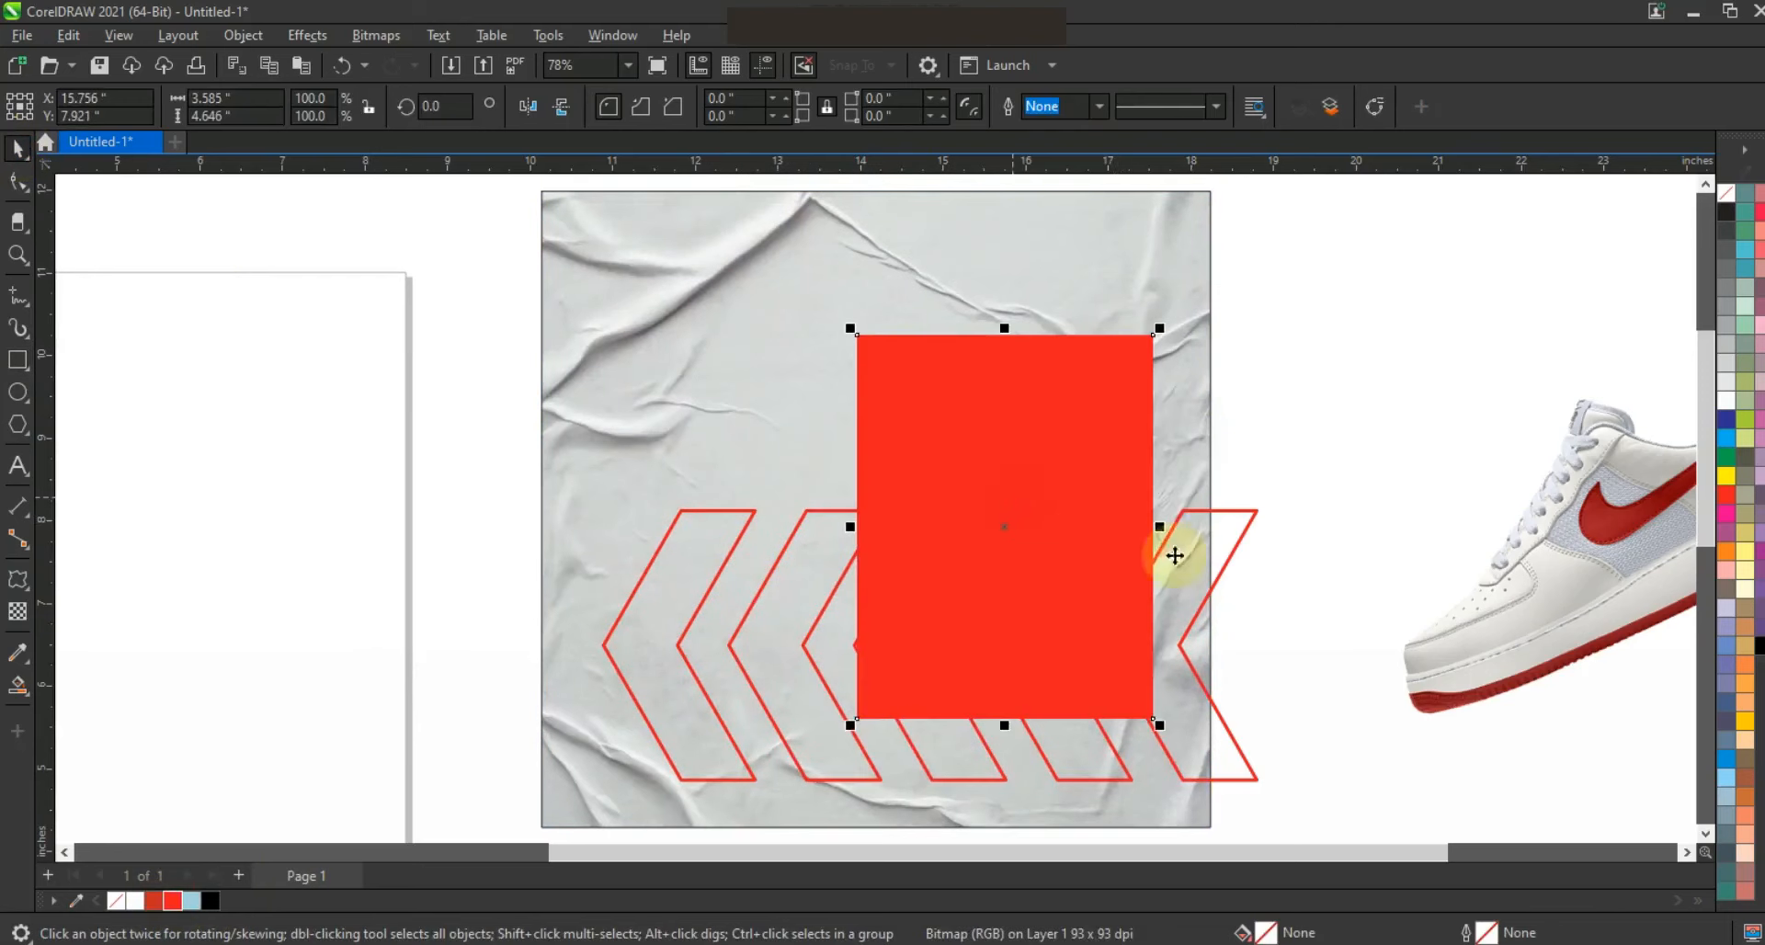
- PowerClip the row of red chevron outlines inside the poster frame
{"action": "left_click", "coordinate": [1249, 526]}
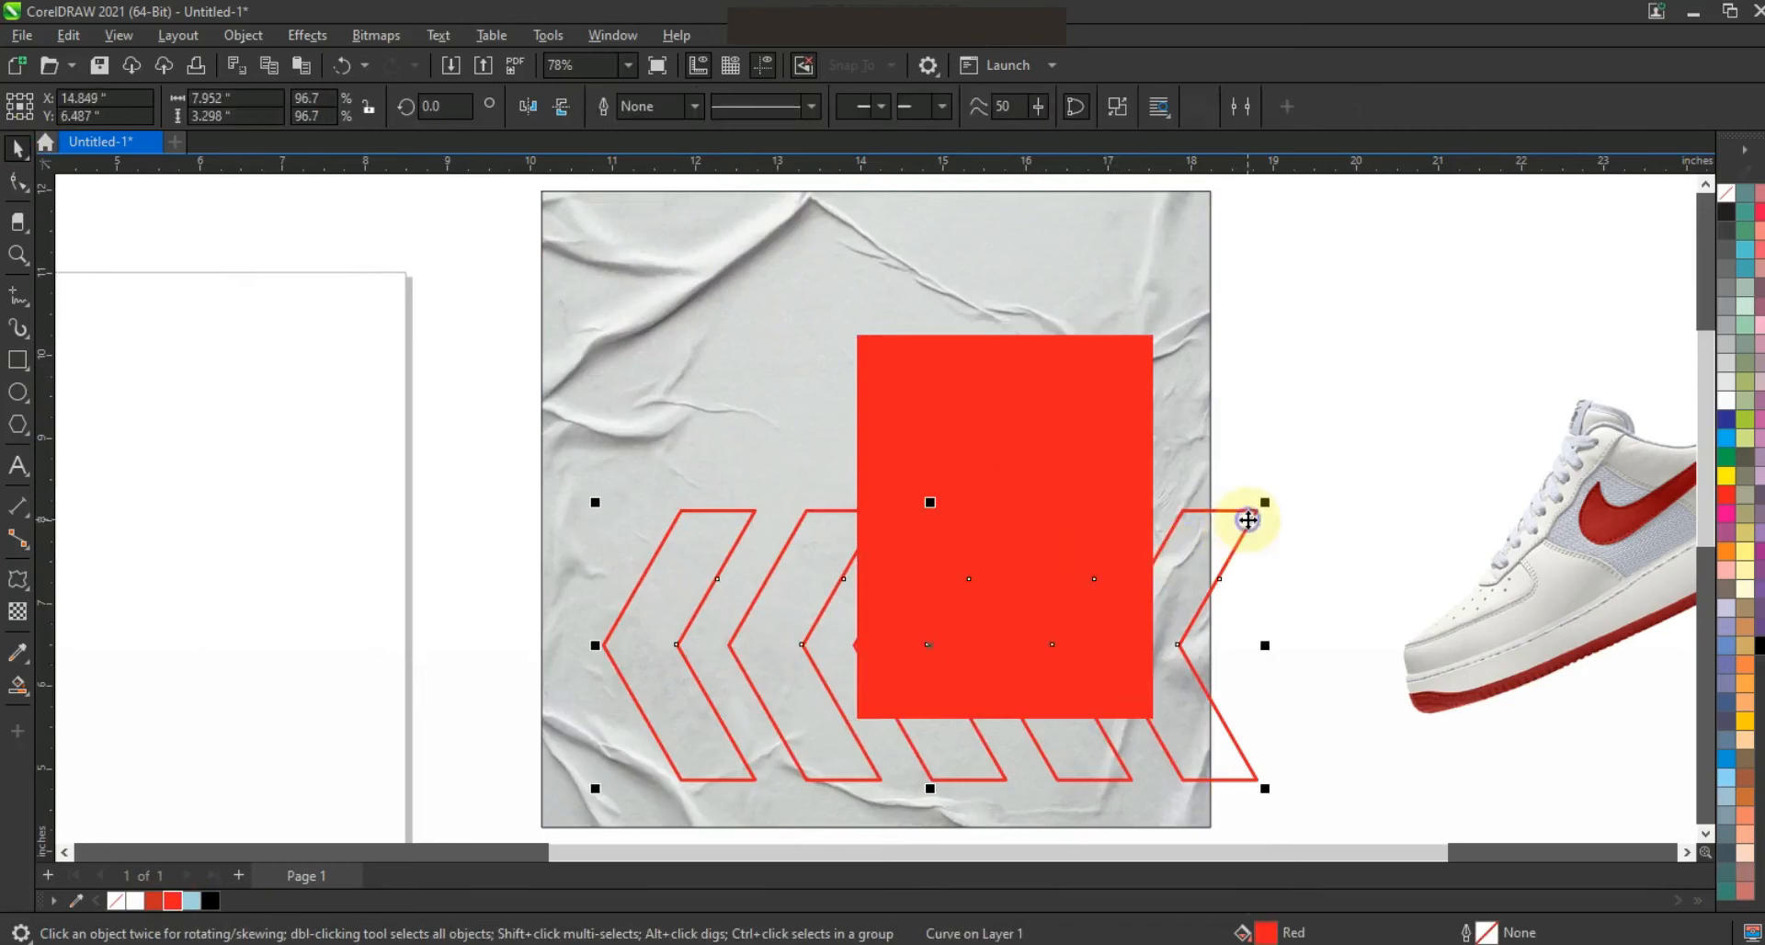
{"action": "right_click", "coordinate": [1246, 517]}
{"action": "left_click", "coordinate": [1171, 299]}
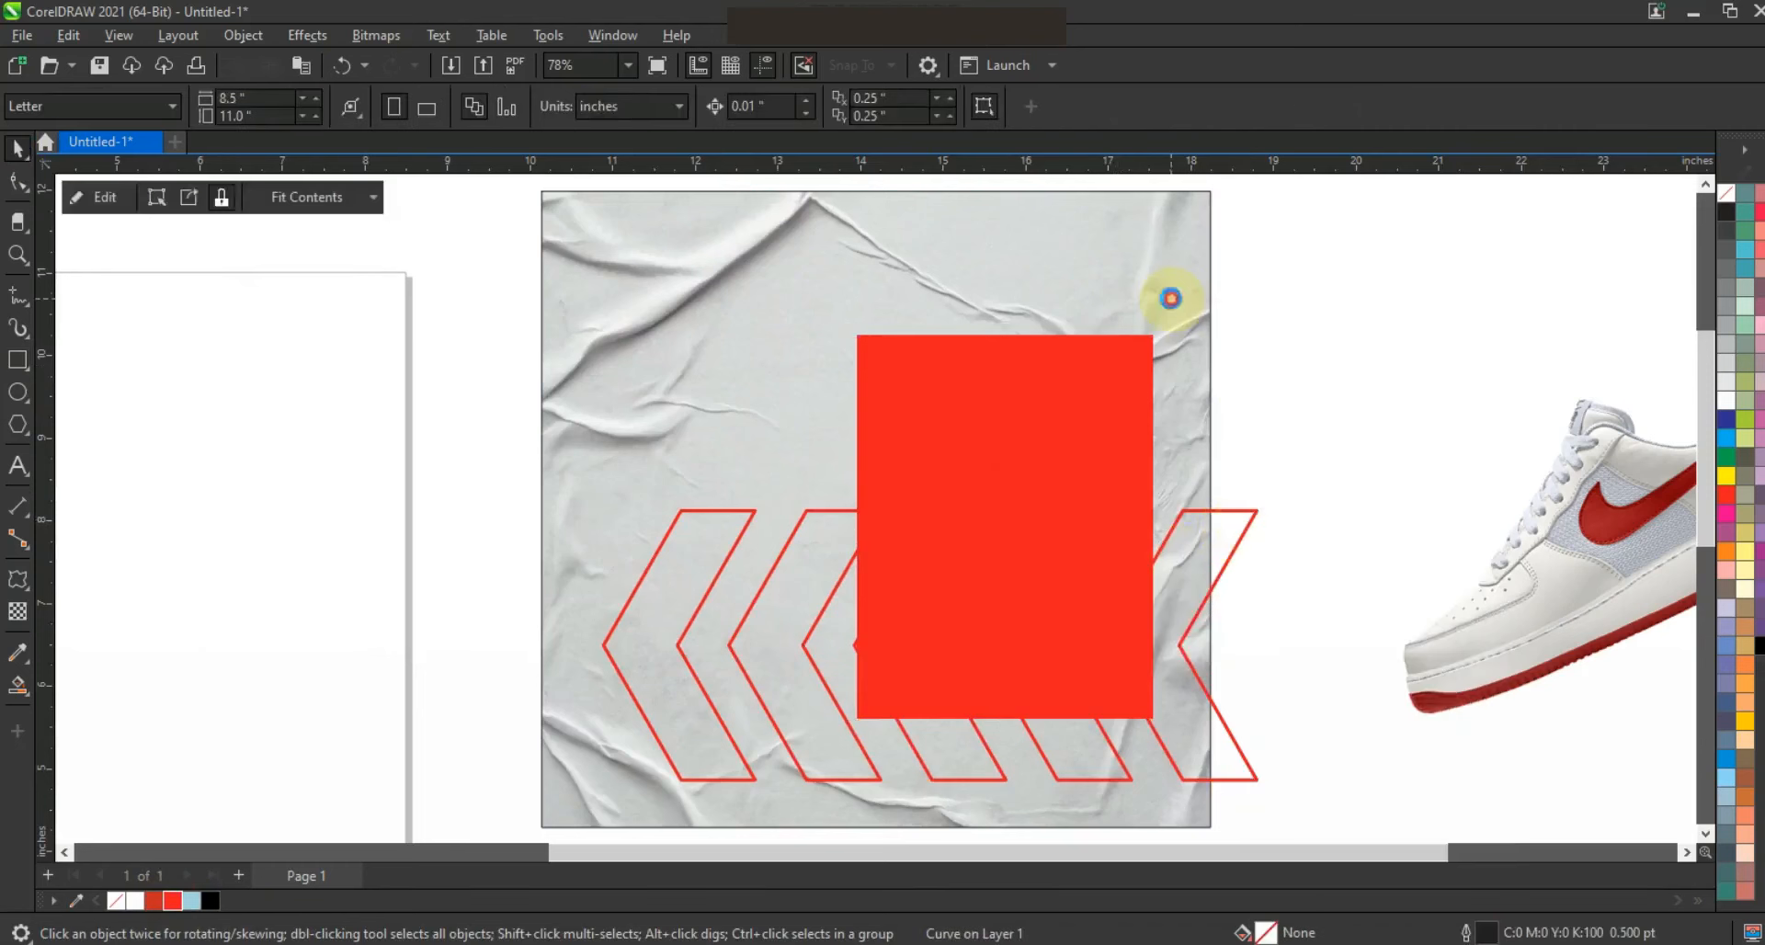
- Crop the sneaker image closely around the shoe by reshaping its boundary nodes with the Shape tool
{"action": "left_click", "coordinate": [1367, 451]}
{"action": "key", "text": "F3"}
{"action": "left_click", "coordinate": [1418, 579]}
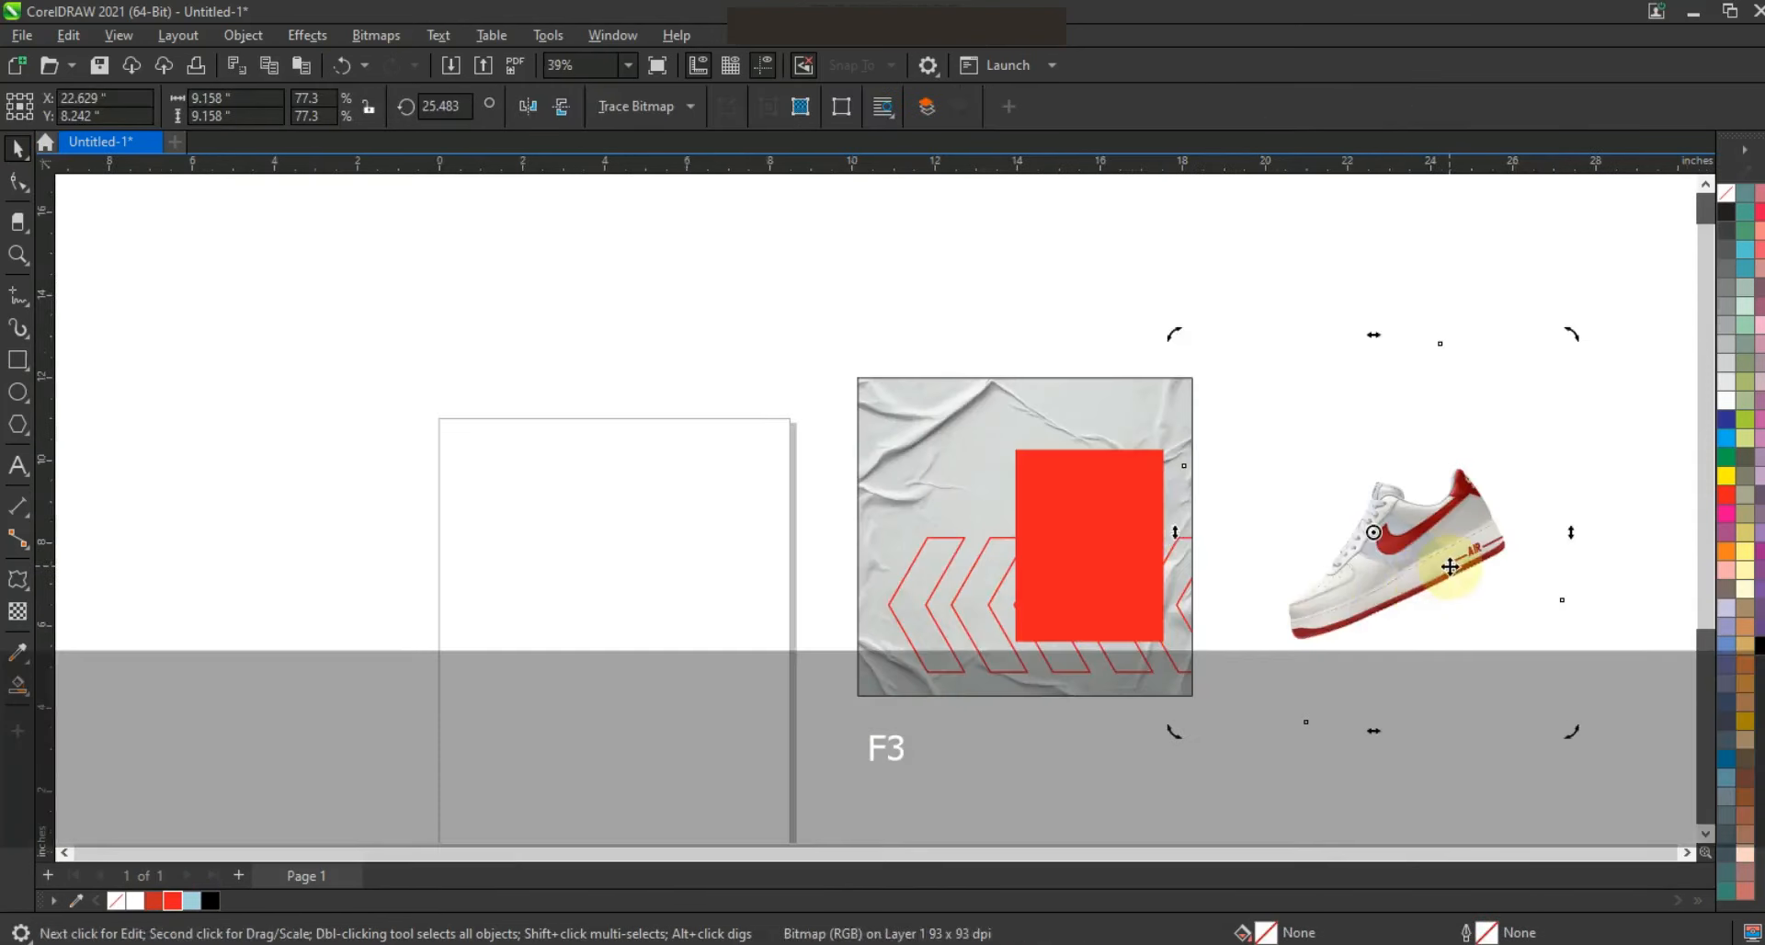
{"action": "left_click", "coordinate": [18, 181]}
{"action": "left_click_drag", "start_coordinate": [1439, 342], "coordinate": [1453, 446]}
{"action": "left_click_drag", "start_coordinate": [1186, 467], "coordinate": [1282, 522]}
{"action": "left_click", "coordinate": [1276, 607]}
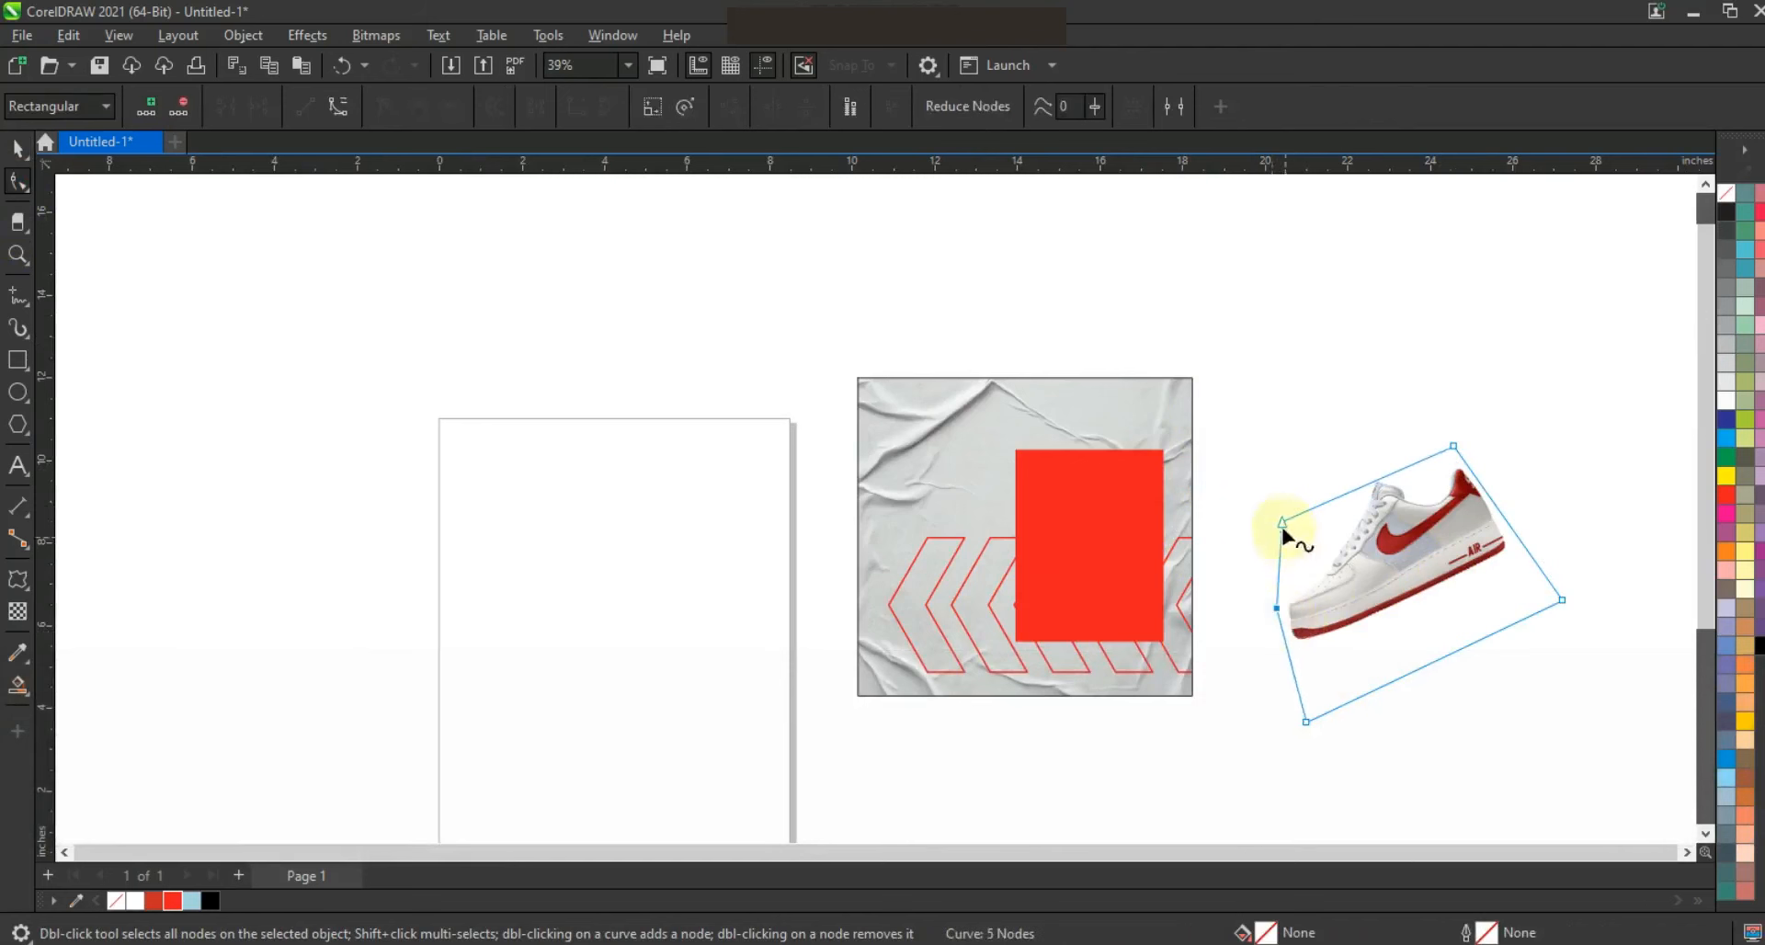
{"action": "mouse_move", "coordinate": [1281, 522]}
{"action": "left_mouse_down"}
{"action": "mouse_move", "coordinate": [1296, 543]}
{"action": "mouse_move", "coordinate": [1289, 662]}
{"action": "left_mouse_up"}
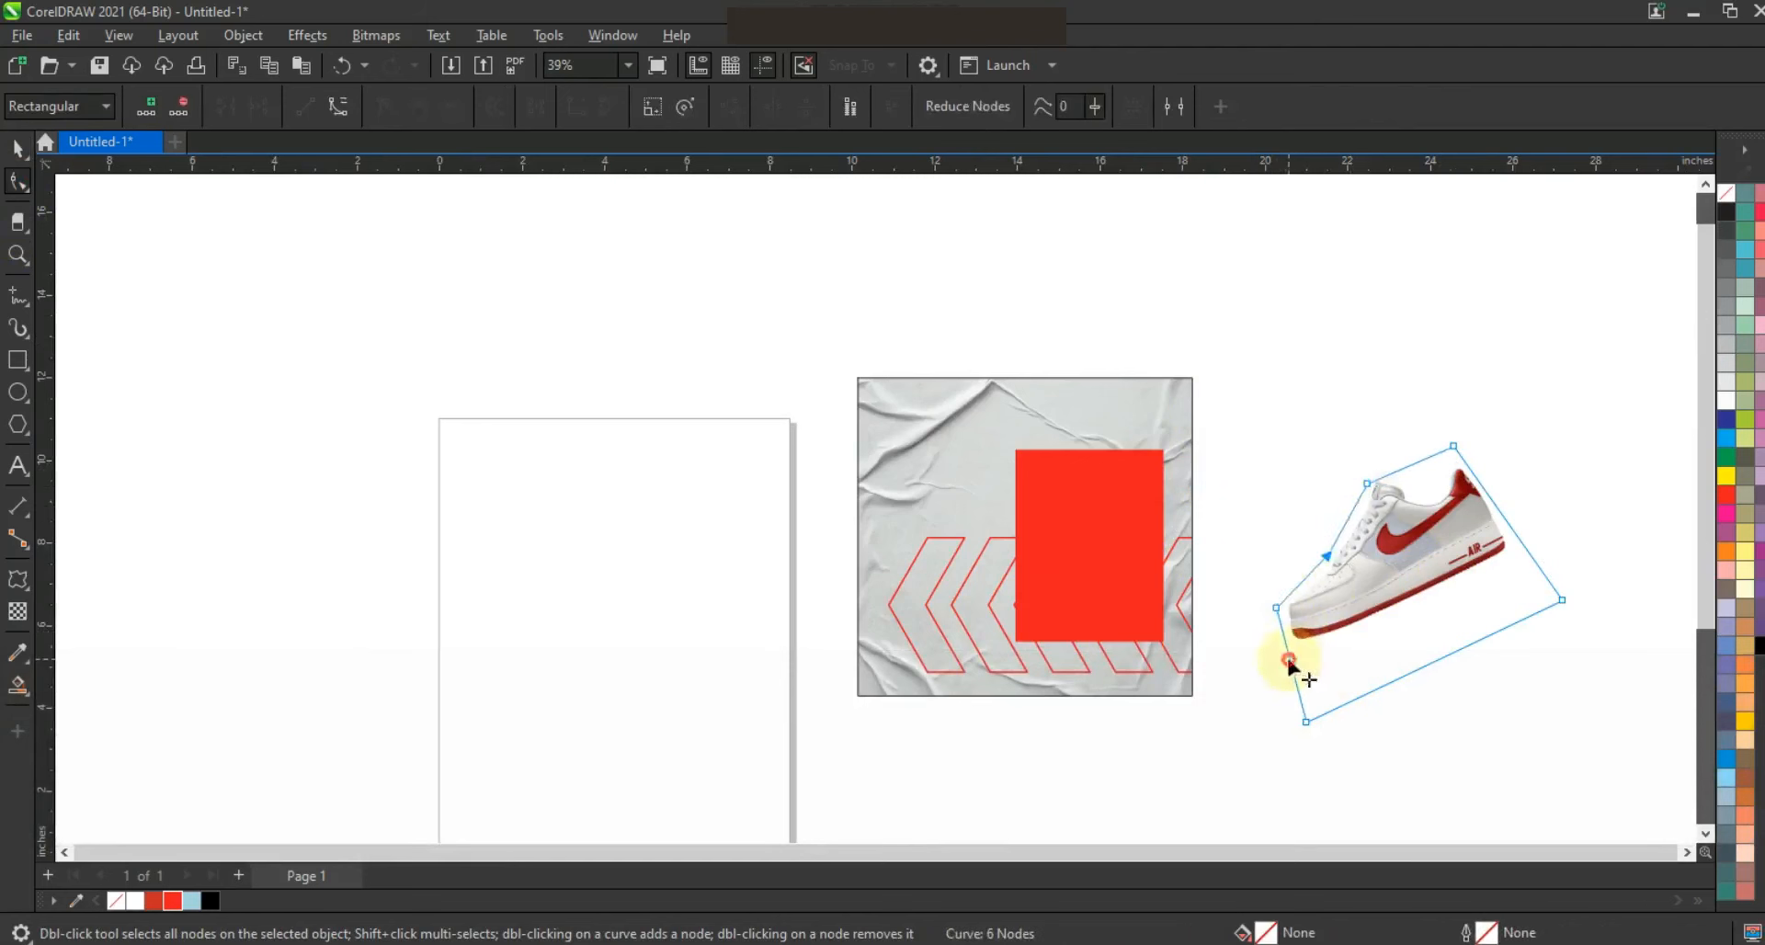
{"action": "left_click_drag", "start_coordinate": [1311, 722], "coordinate": [1329, 639]}
{"action": "left_click_drag", "start_coordinate": [1561, 599], "coordinate": [1504, 558]}
{"action": "left_click", "coordinate": [1437, 454]}
{"action": "double_click", "coordinate": [1431, 456]}
{"action": "mouse_move", "coordinate": [1431, 456]}
{"action": "left_mouse_down"}
{"action": "mouse_move", "coordinate": [1431, 492]}
{"action": "mouse_move", "coordinate": [1394, 475]}
{"action": "mouse_move", "coordinate": [1457, 455]}
{"action": "left_mouse_up"}
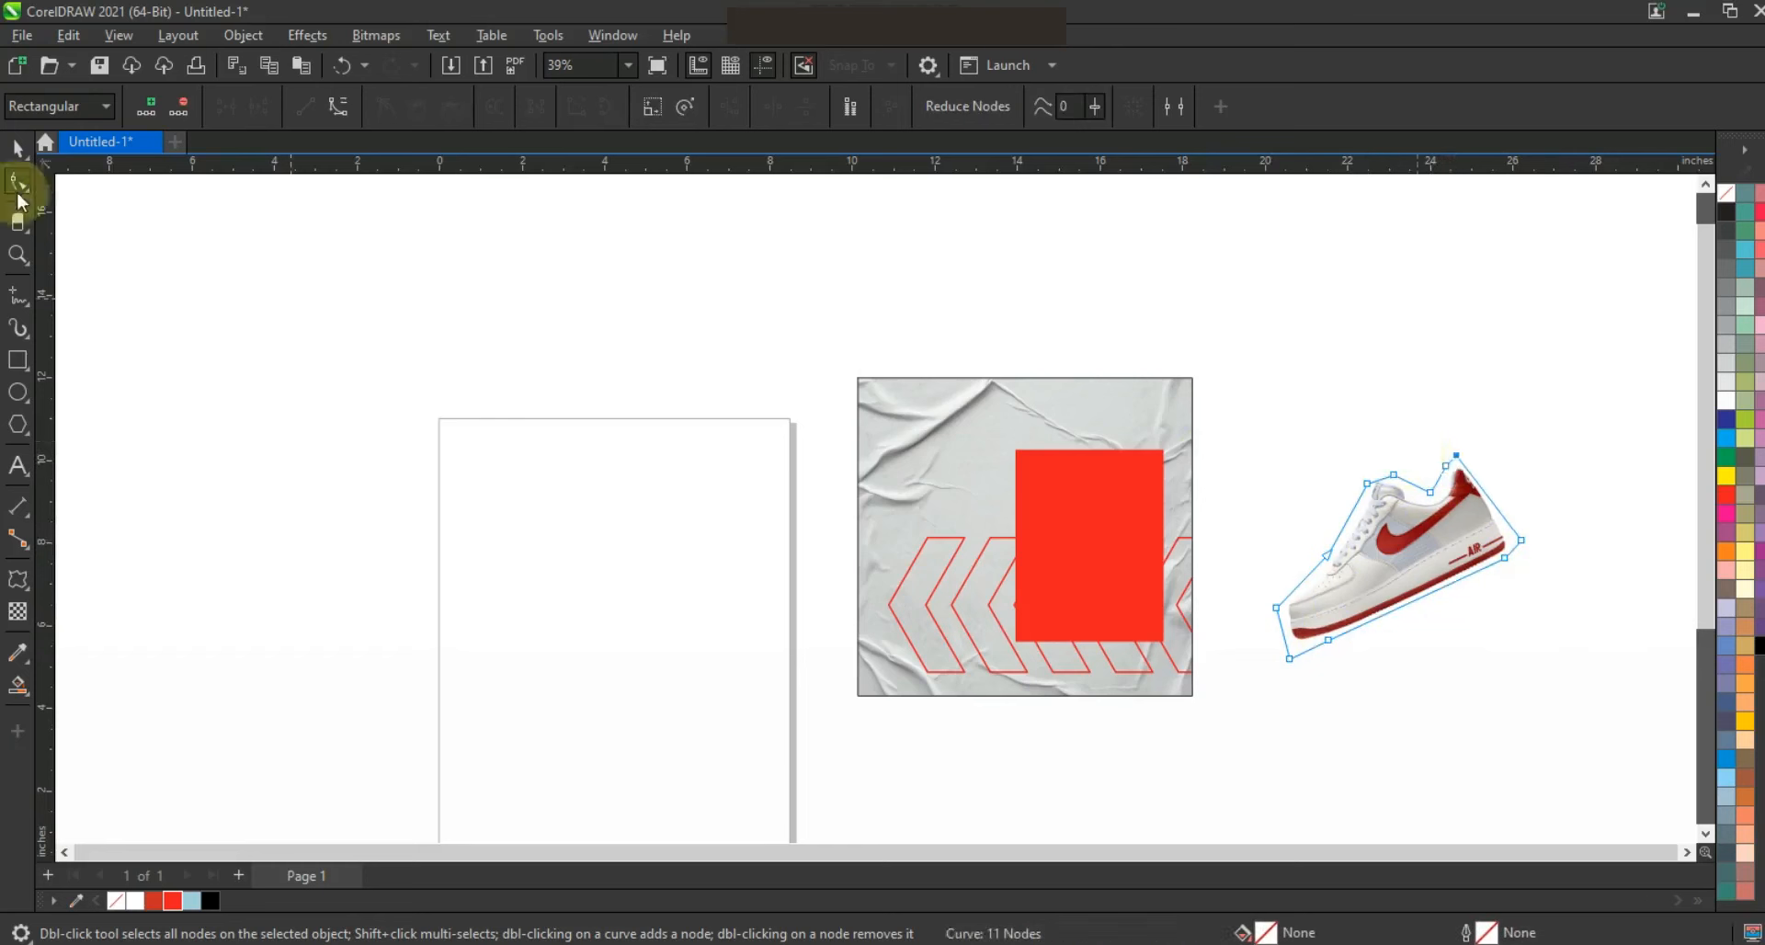
- Move the cropped sneaker over the red rectangle on the poster and bring it to the front
{"action": "left_click", "coordinate": [16, 150]}
{"action": "left_click_drag", "start_coordinate": [1517, 619], "coordinate": [1205, 587]}
{"action": "key", "text": "shift+Page_Up"}
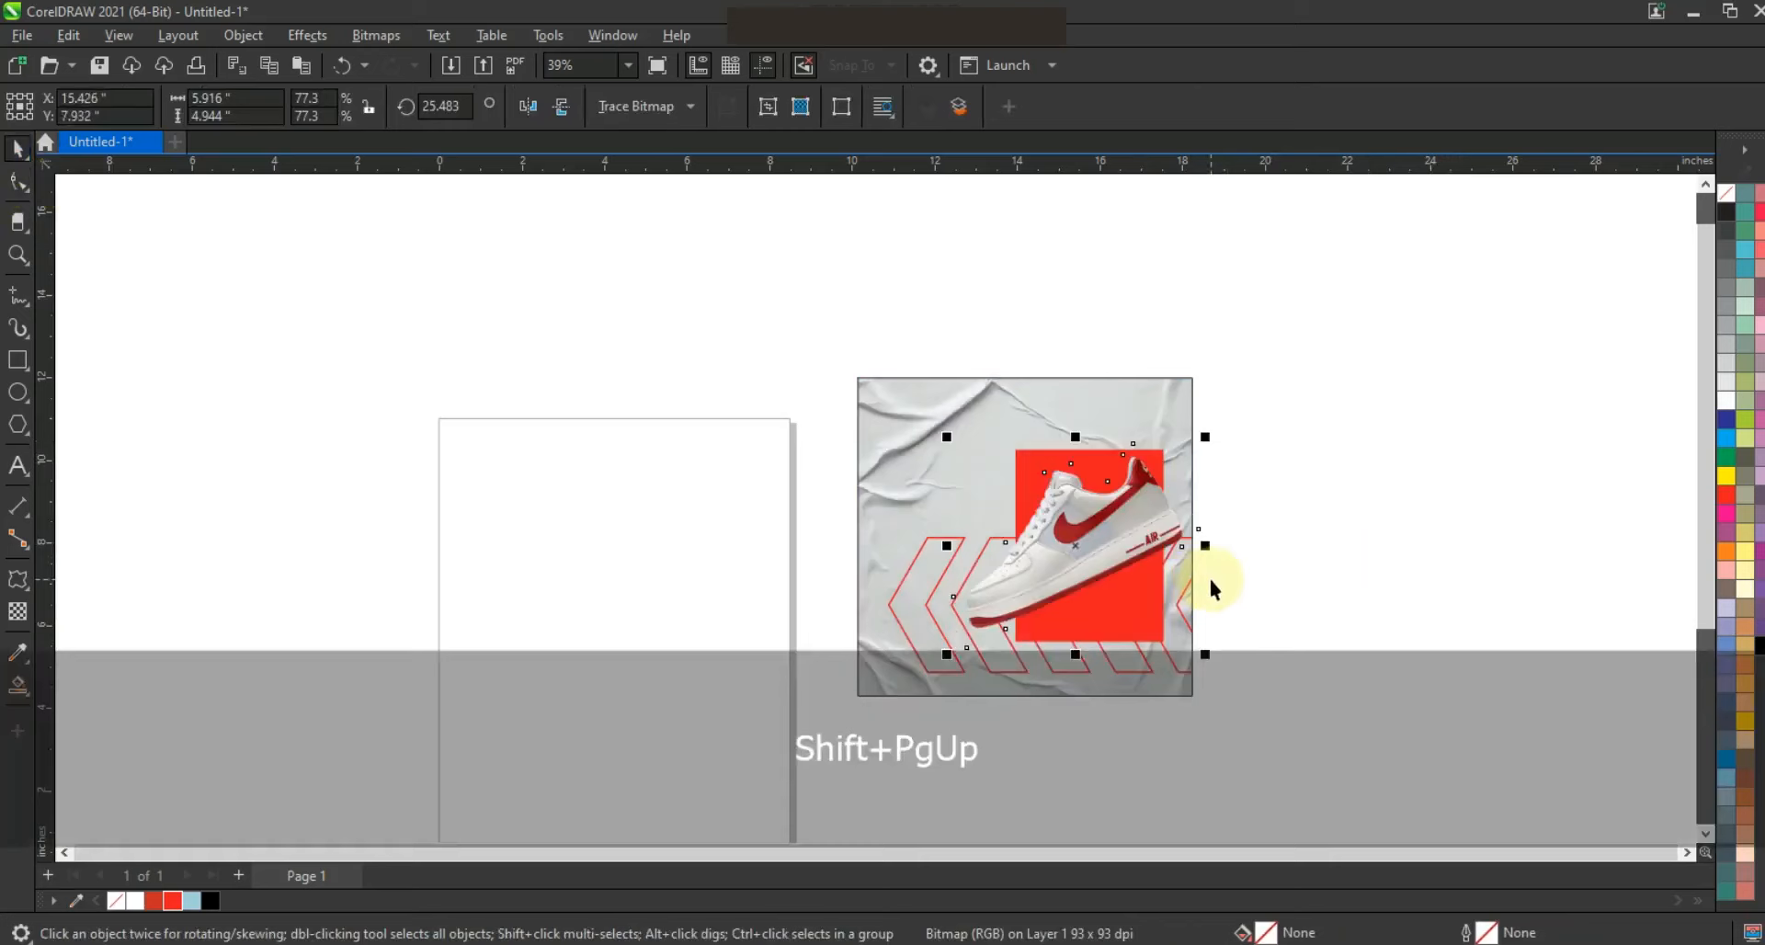
- Scale the sneaker to about 5.6 inches wide and adjust its position over the red rectangle
{"action": "left_click", "coordinate": [17, 255]}
{"action": "left_click_drag", "start_coordinate": [841, 309], "coordinate": [1321, 745]}
{"action": "left_click", "coordinate": [17, 149]}
{"action": "left_click", "coordinate": [891, 513]}
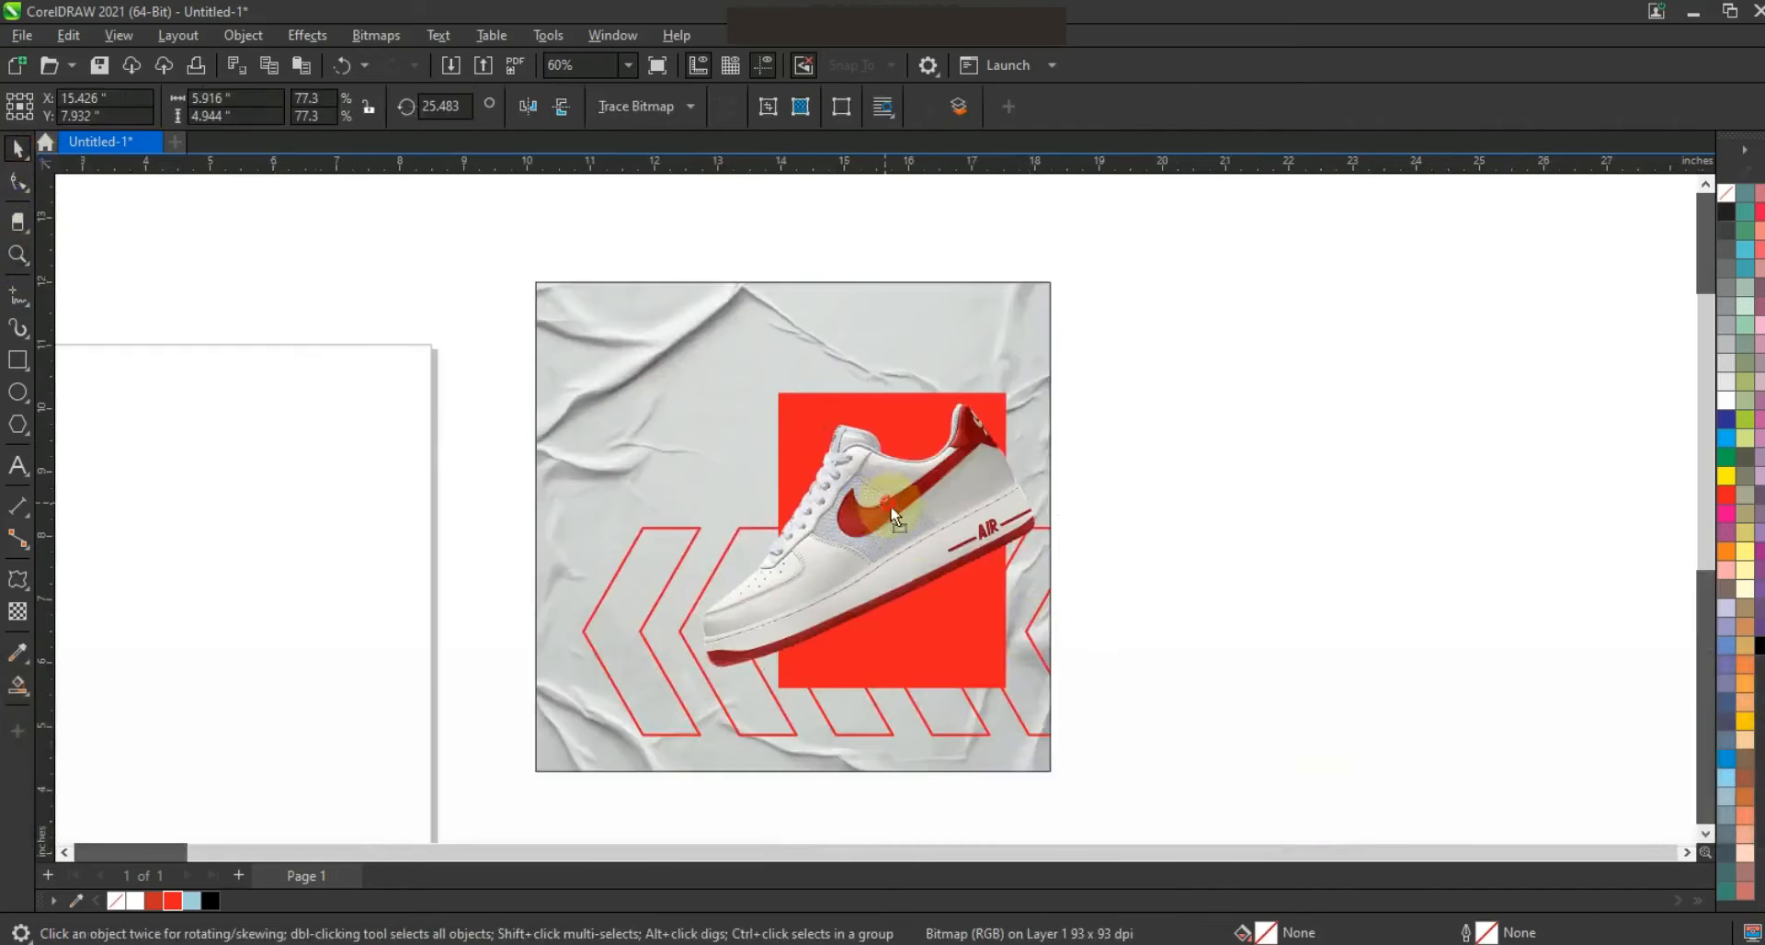
{"action": "left_click_drag", "start_coordinate": [892, 513], "coordinate": [904, 502]}
{"action": "left_click_drag", "start_coordinate": [1078, 385], "coordinate": [1057, 384]}
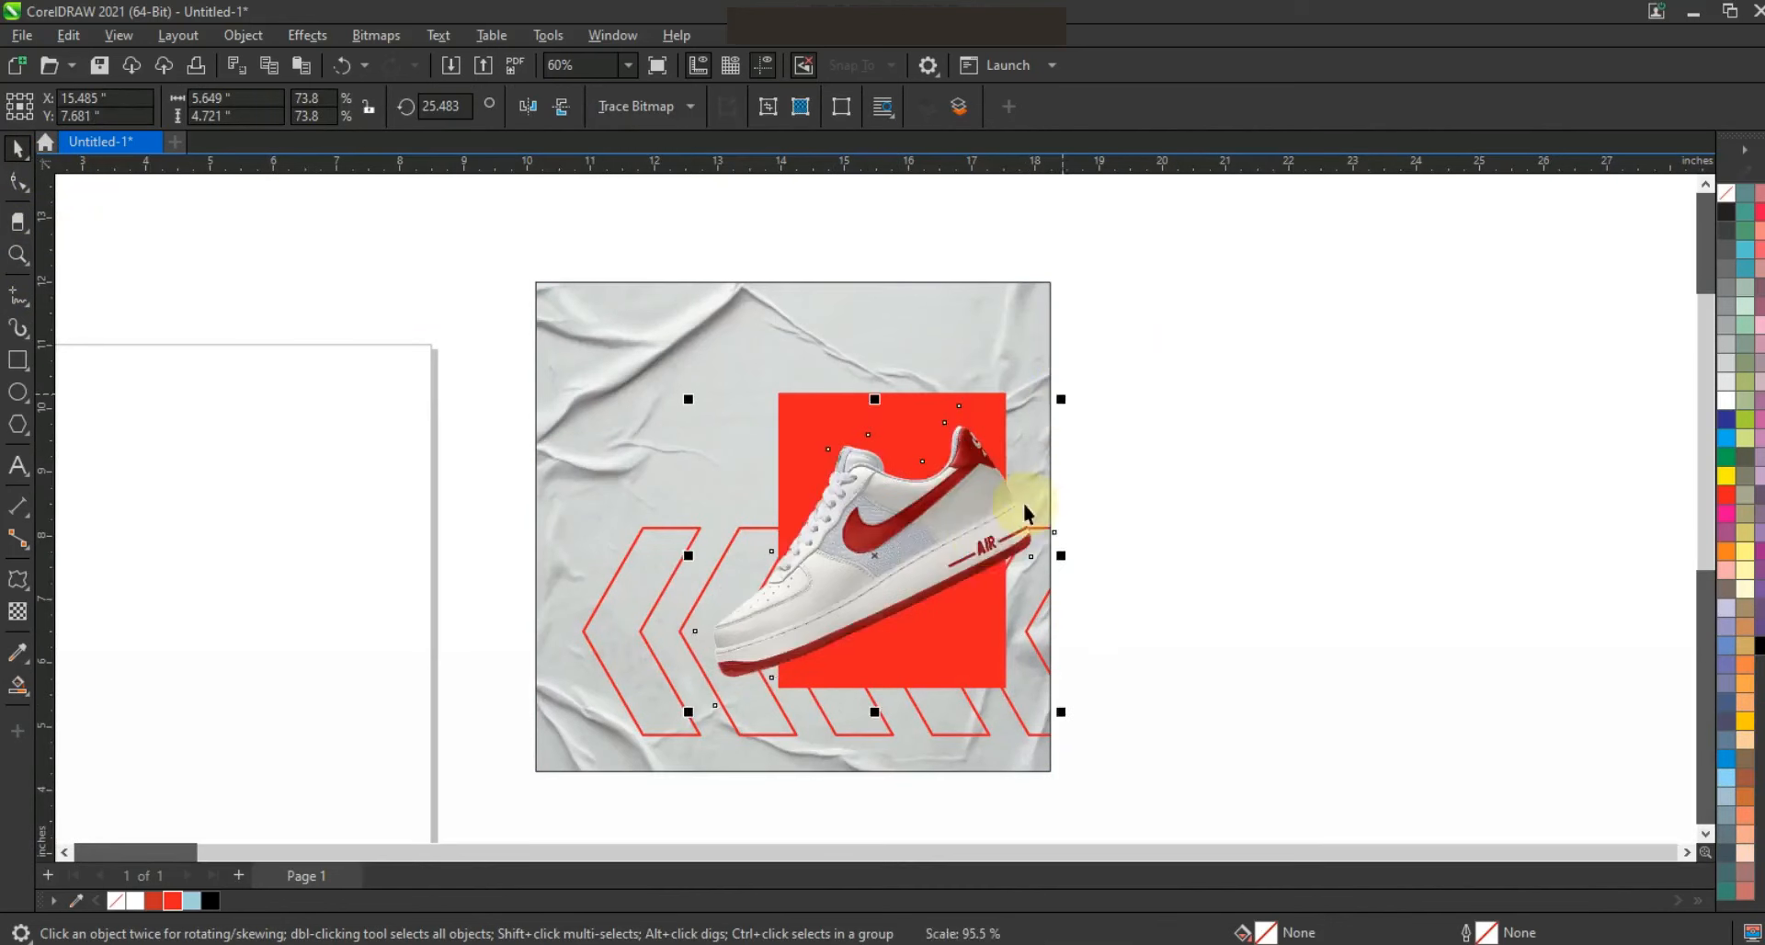
{"action": "left_click_drag", "start_coordinate": [977, 523], "coordinate": [976, 528]}
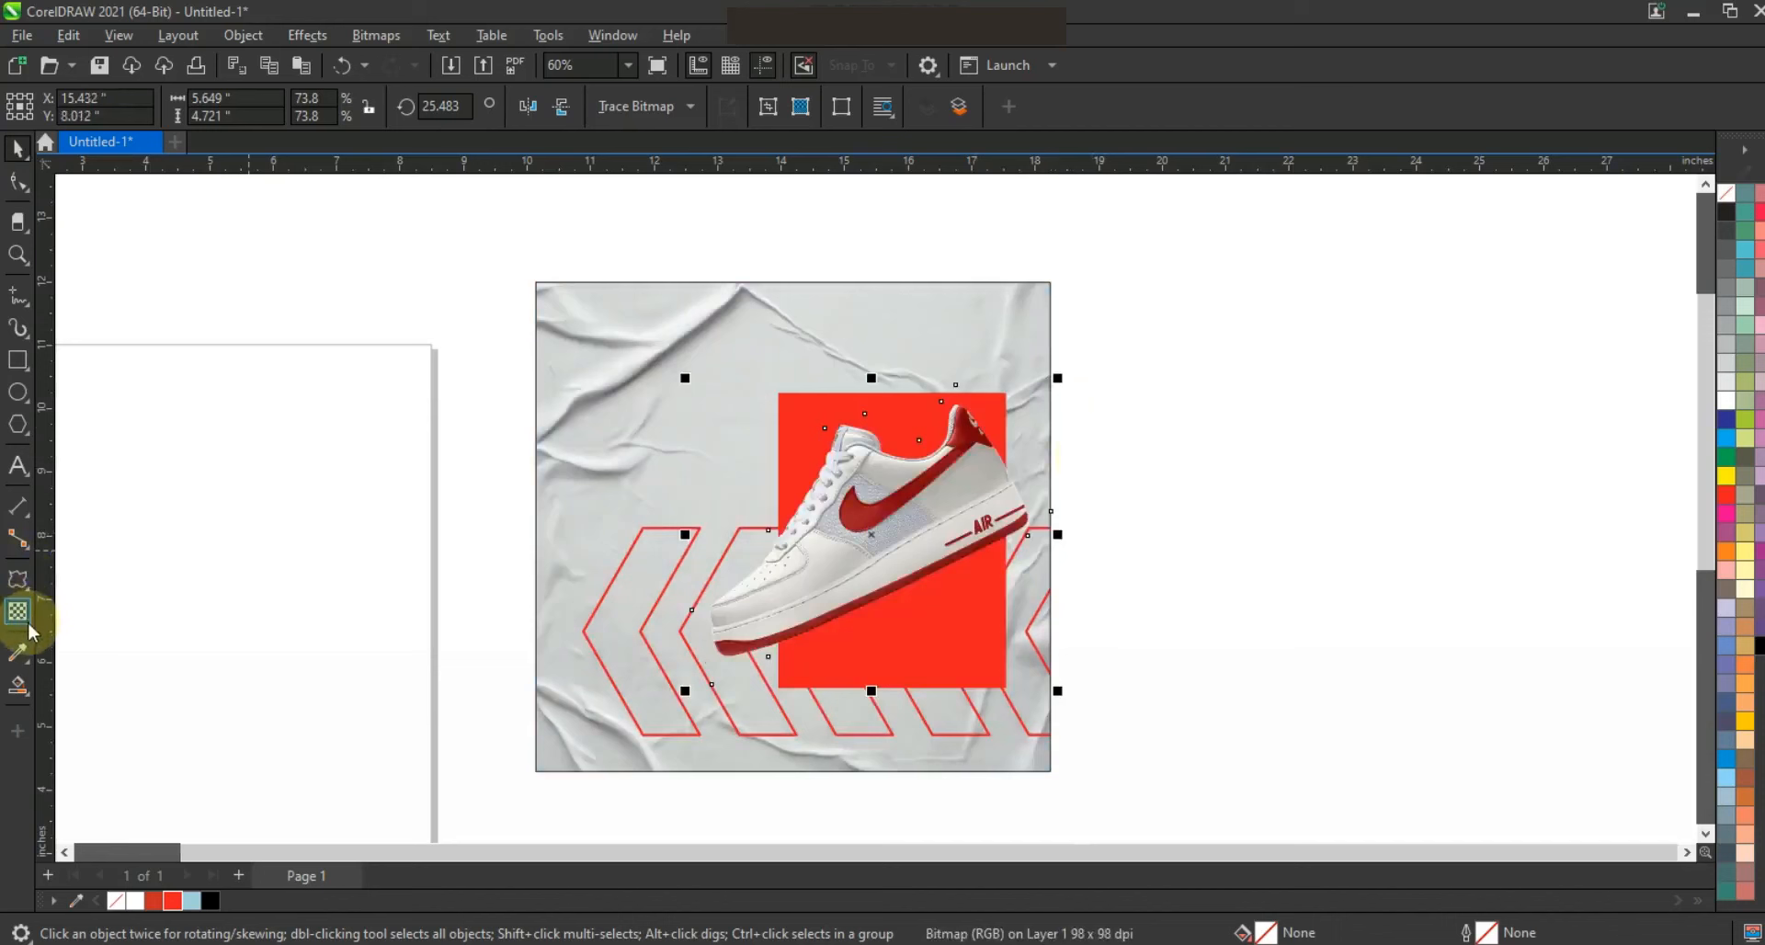
- Add a drop shadow to the sneaker using the Normal merge mode
{"action": "left_click", "coordinate": [27, 593]}
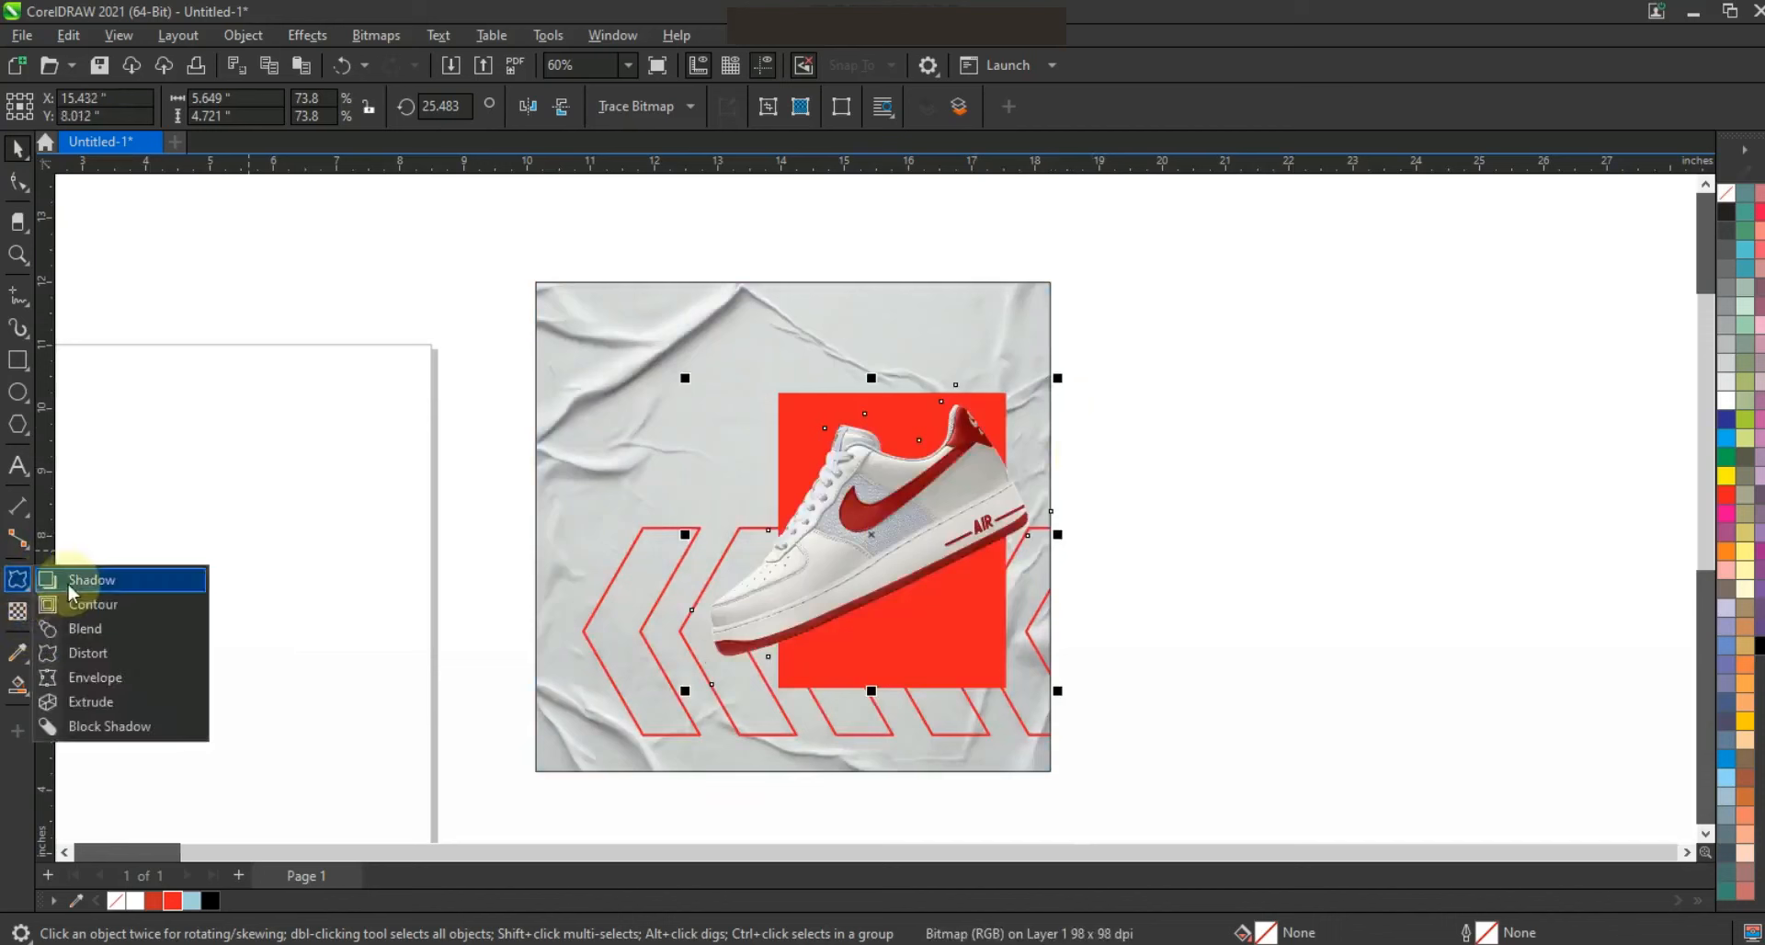
{"action": "left_click", "coordinate": [73, 583]}
{"action": "left_click_drag", "start_coordinate": [872, 535], "coordinate": [891, 619]}
{"action": "left_click", "coordinate": [391, 105]}
{"action": "left_click", "coordinate": [373, 129]}
- Set the sneaker's shadow to black with an opacity of 65 and change its feathering direction
{"action": "left_click", "coordinate": [305, 108]}
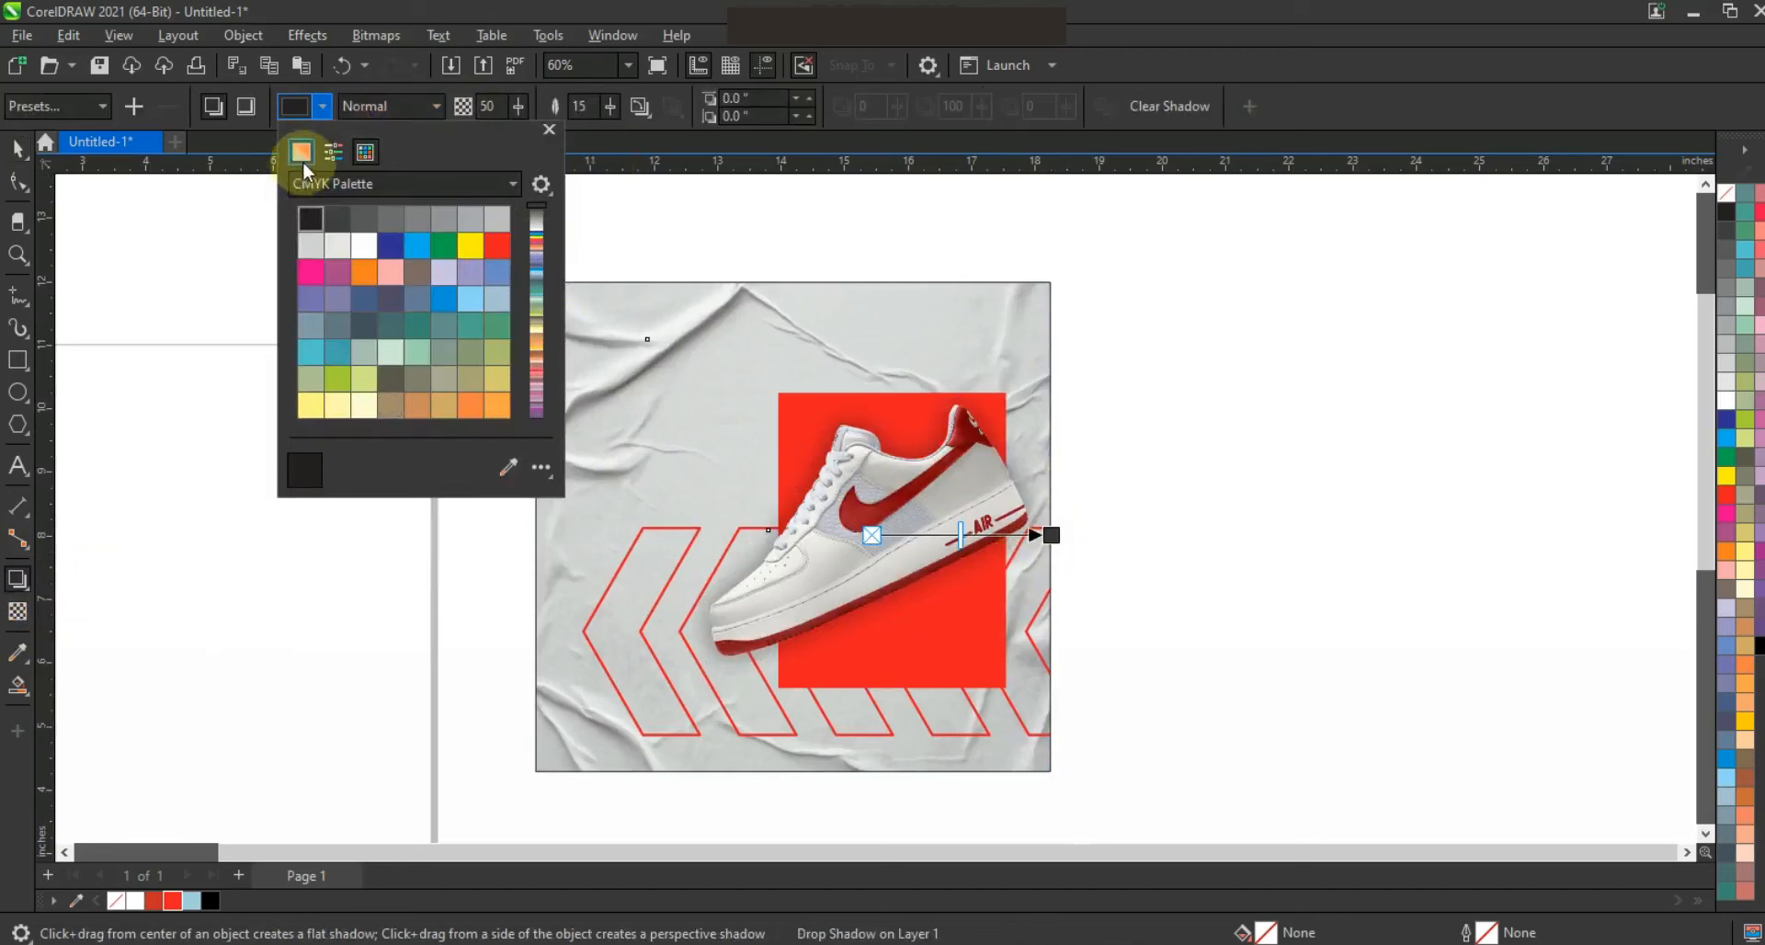
{"action": "left_click", "coordinate": [303, 157]}
{"action": "left_click", "coordinate": [427, 358]}
{"action": "left_click", "coordinate": [649, 107]}
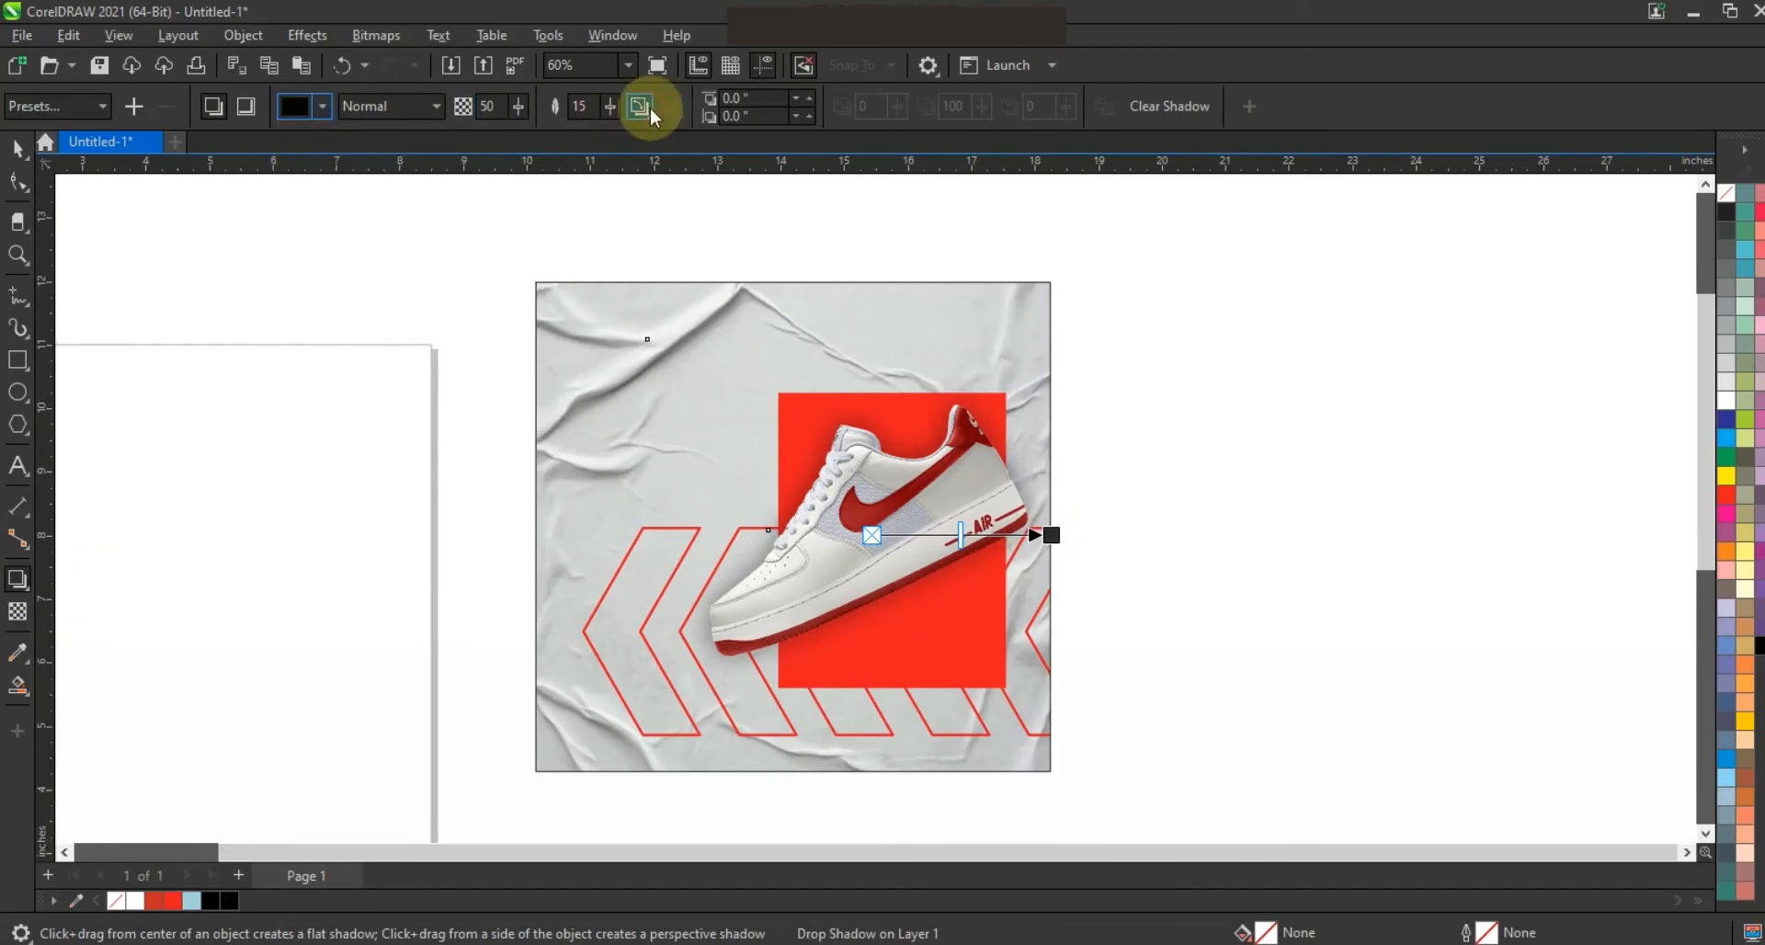
{"action": "left_click", "coordinate": [666, 209]}
{"action": "mouse_move", "coordinate": [1035, 535]}
{"action": "left_mouse_down"}
{"action": "mouse_move", "coordinate": [1032, 557]}
{"action": "mouse_move", "coordinate": [1033, 535]}
{"action": "left_mouse_up"}
{"action": "left_click", "coordinate": [18, 147]}
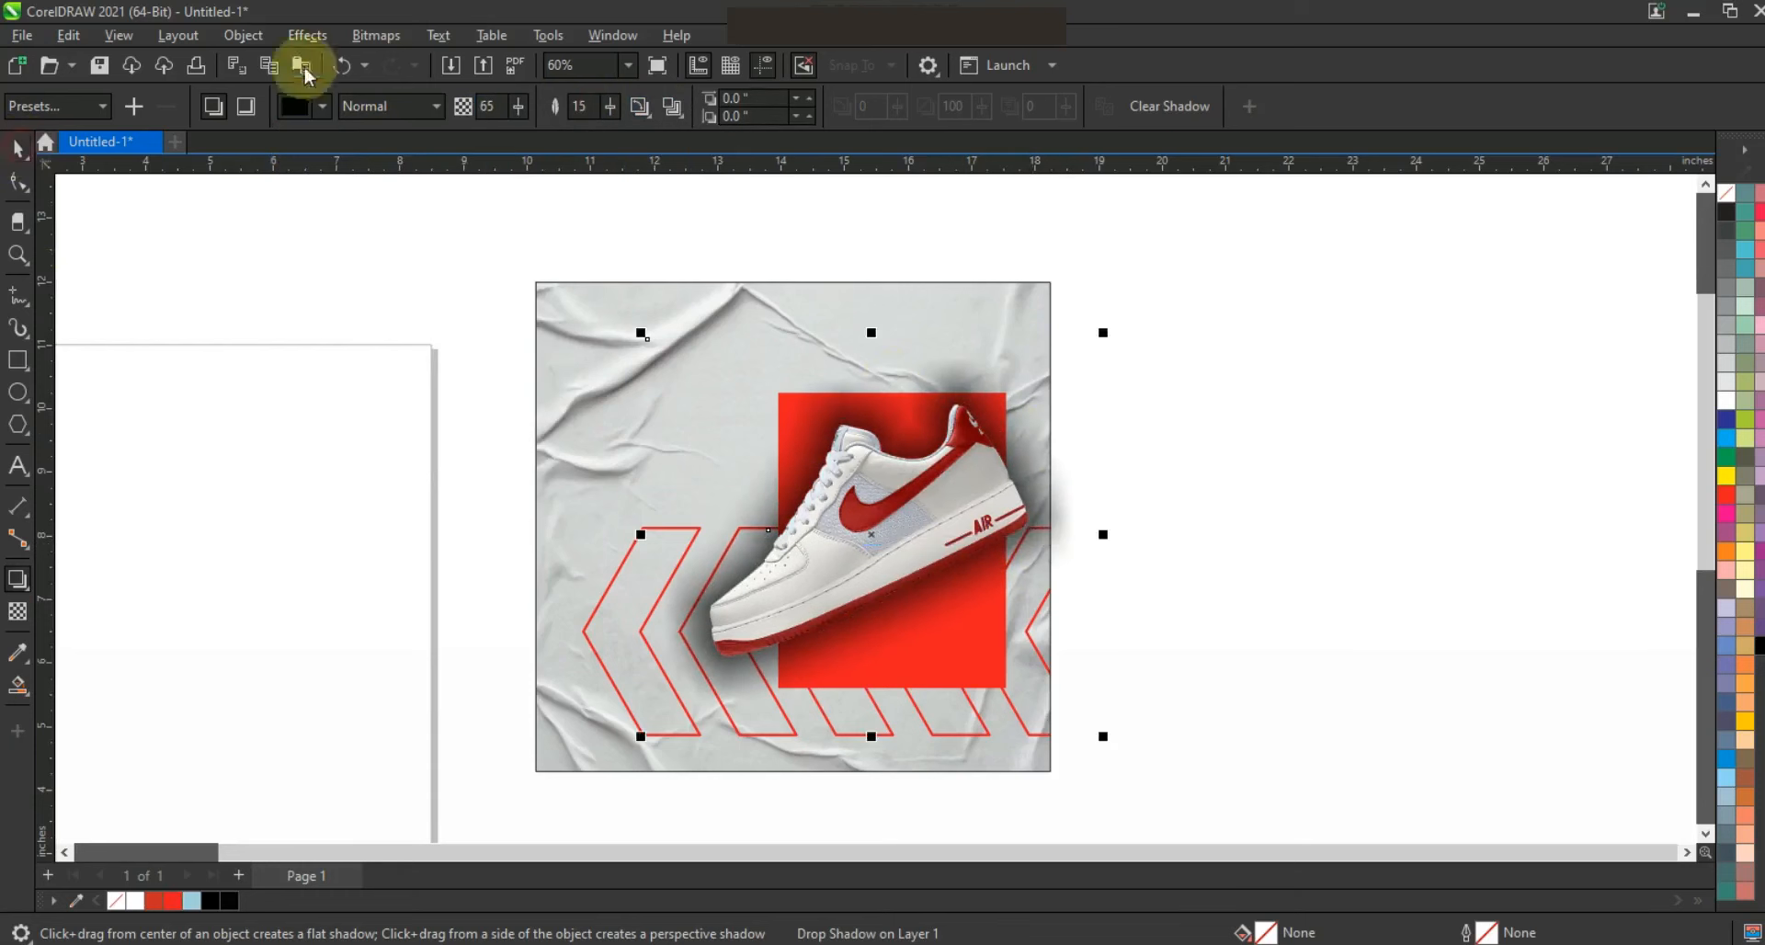
- Separate the shadow from the sneaker and reshape it as a curve, trimming away the part above the shoe
{"action": "left_click", "coordinate": [243, 35]}
{"action": "left_click", "coordinate": [369, 550]}
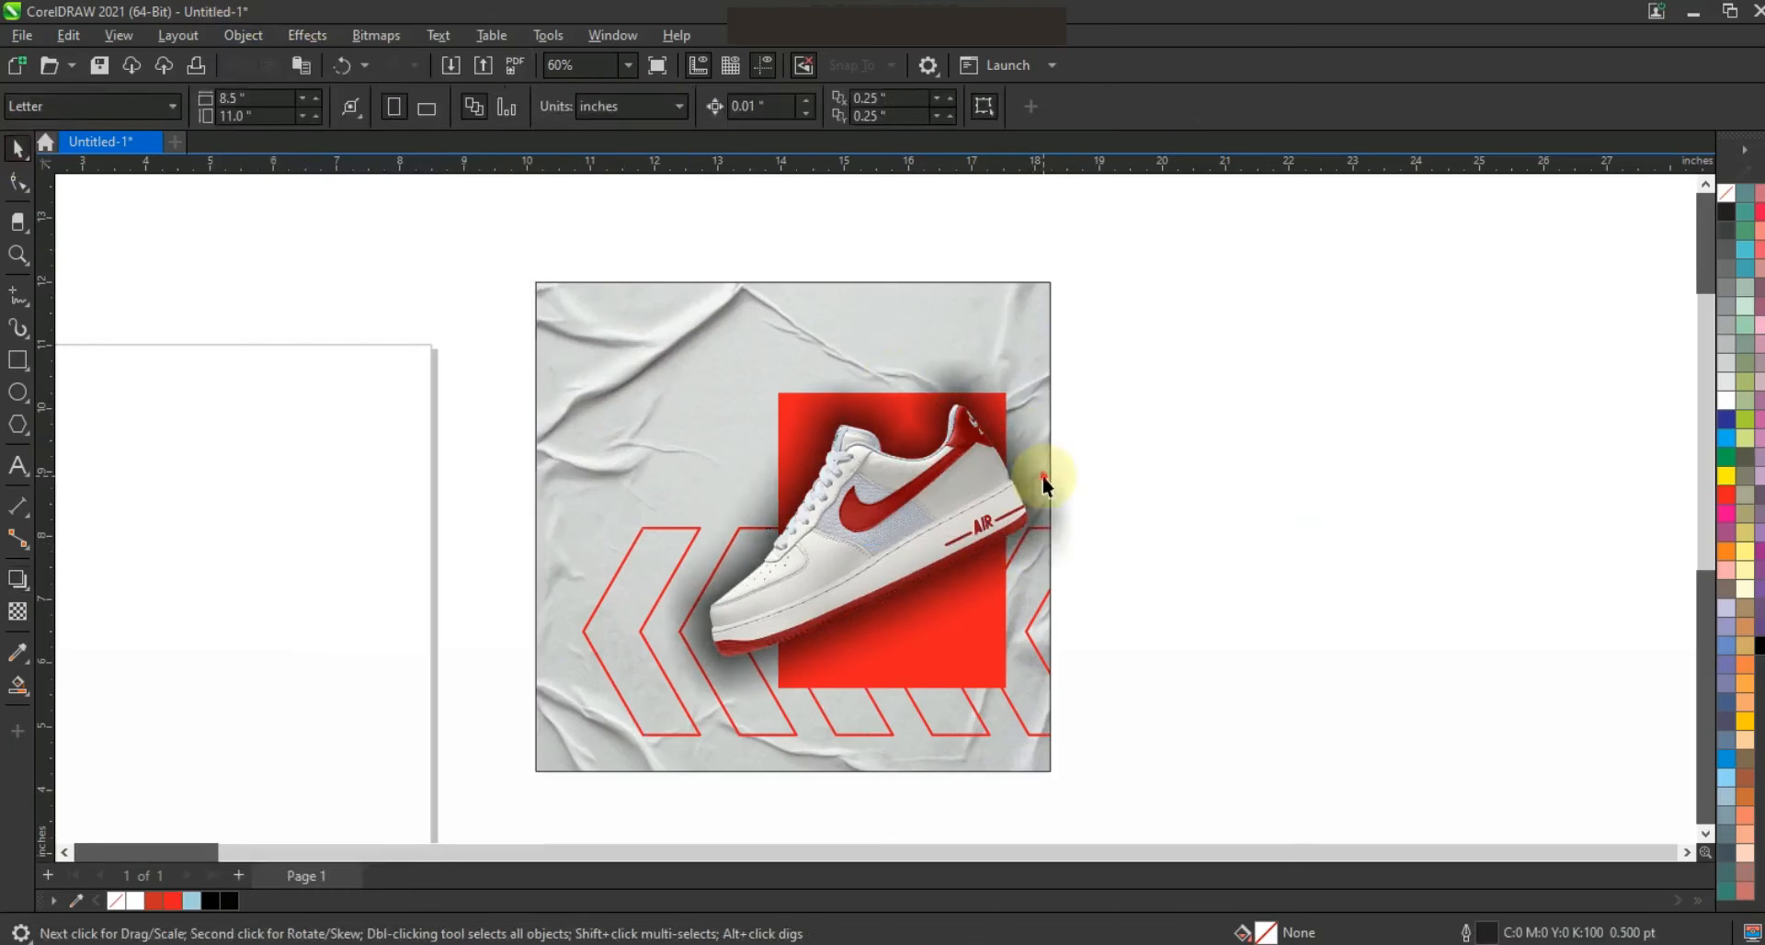
{"action": "left_click", "coordinate": [17, 182]}
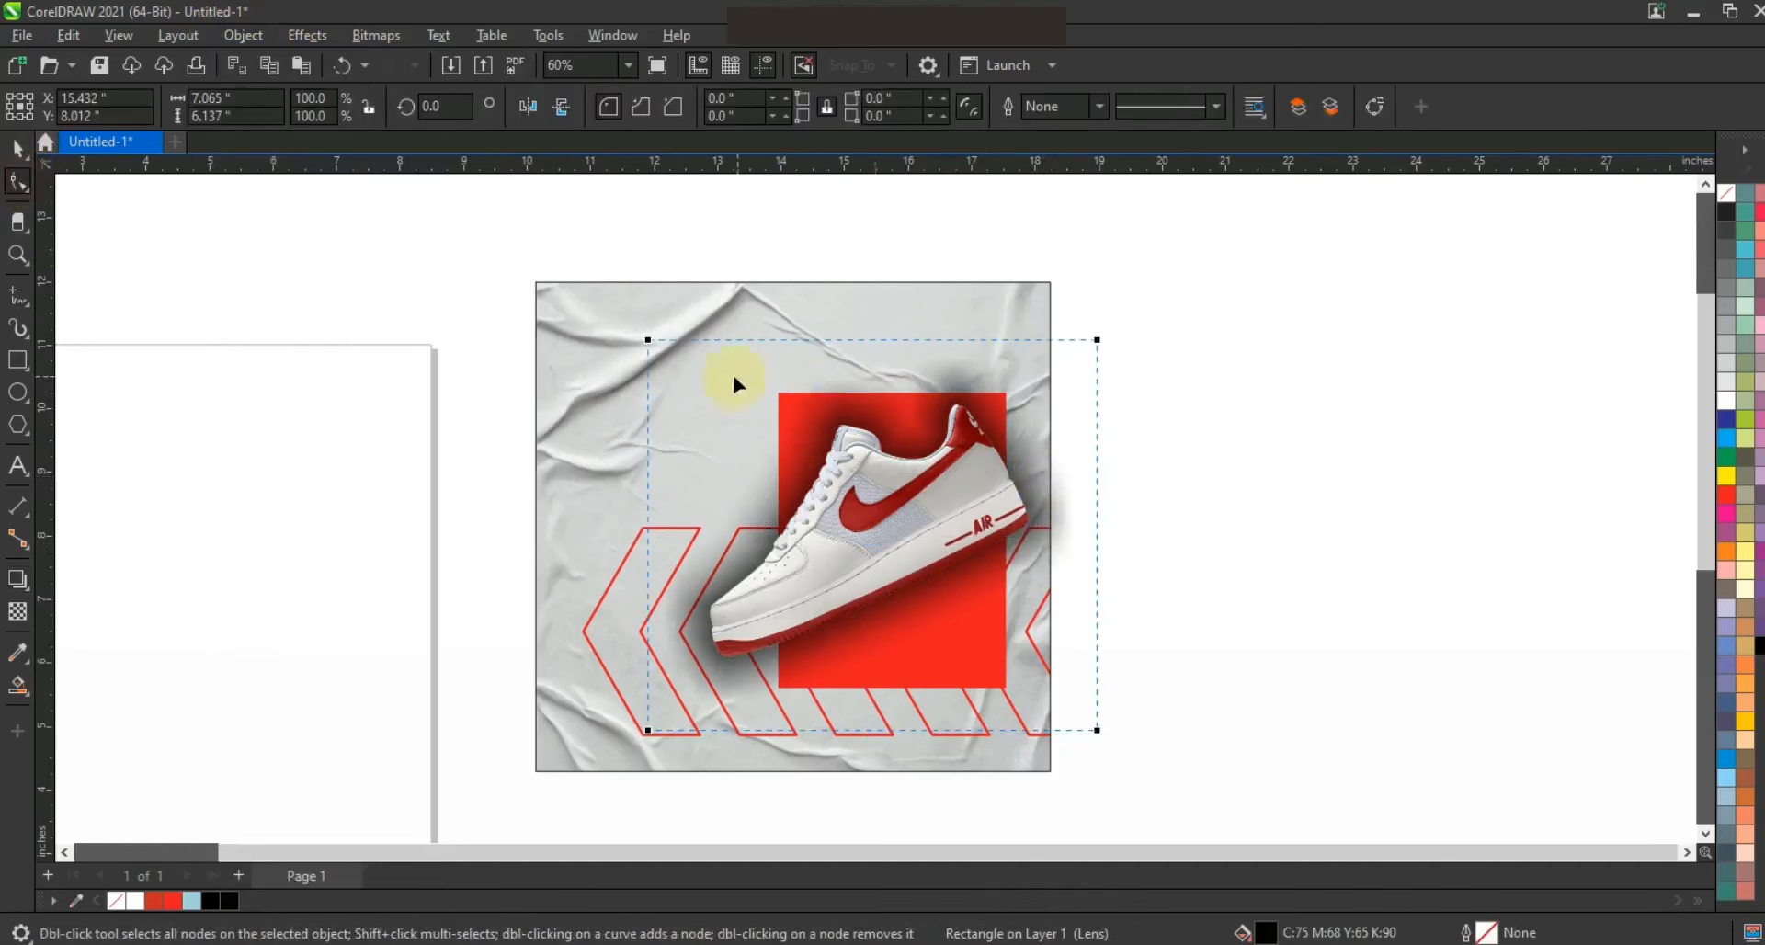
{"action": "key", "text": "ctrl+q"}
{"action": "left_click_drag", "start_coordinate": [647, 340], "coordinate": [707, 623]}
{"action": "left_click_drag", "start_coordinate": [1096, 340], "coordinate": [1104, 431]}
{"action": "left_click", "coordinate": [17, 147]}
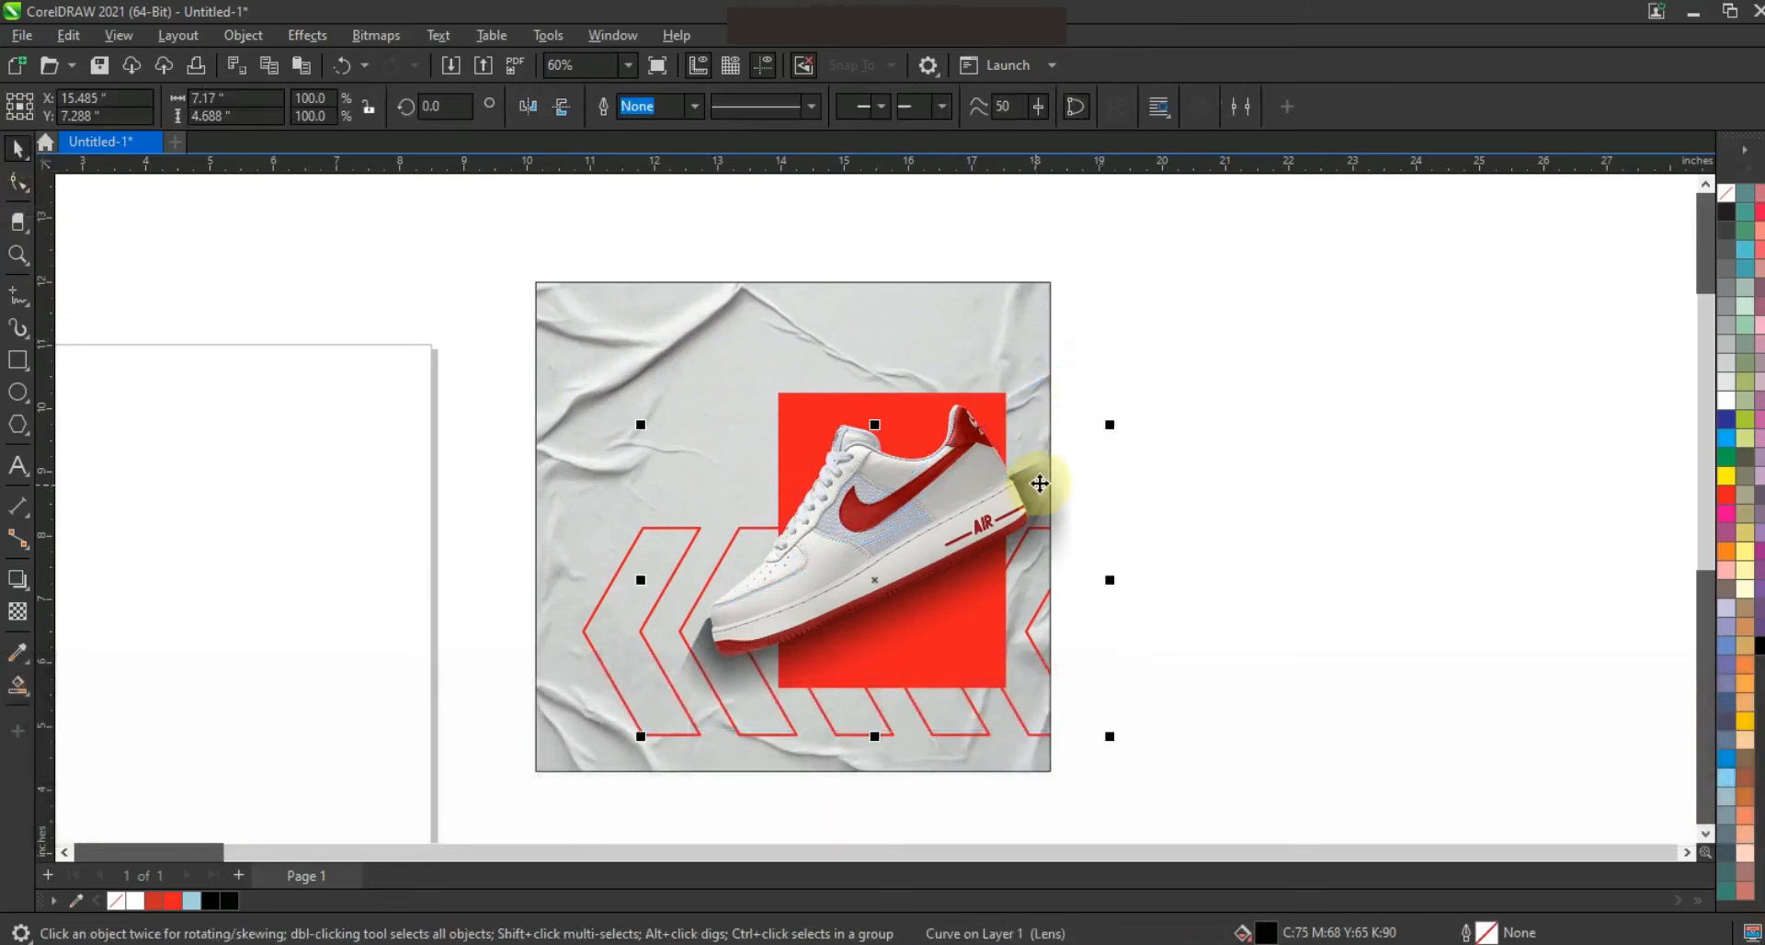
- PowerClip the trimmed sneaker shadow inside the red rectangle
{"action": "right_click", "coordinate": [1039, 484]}
{"action": "left_click", "coordinate": [1254, 570]}
{"action": "left_click", "coordinate": [789, 395]}
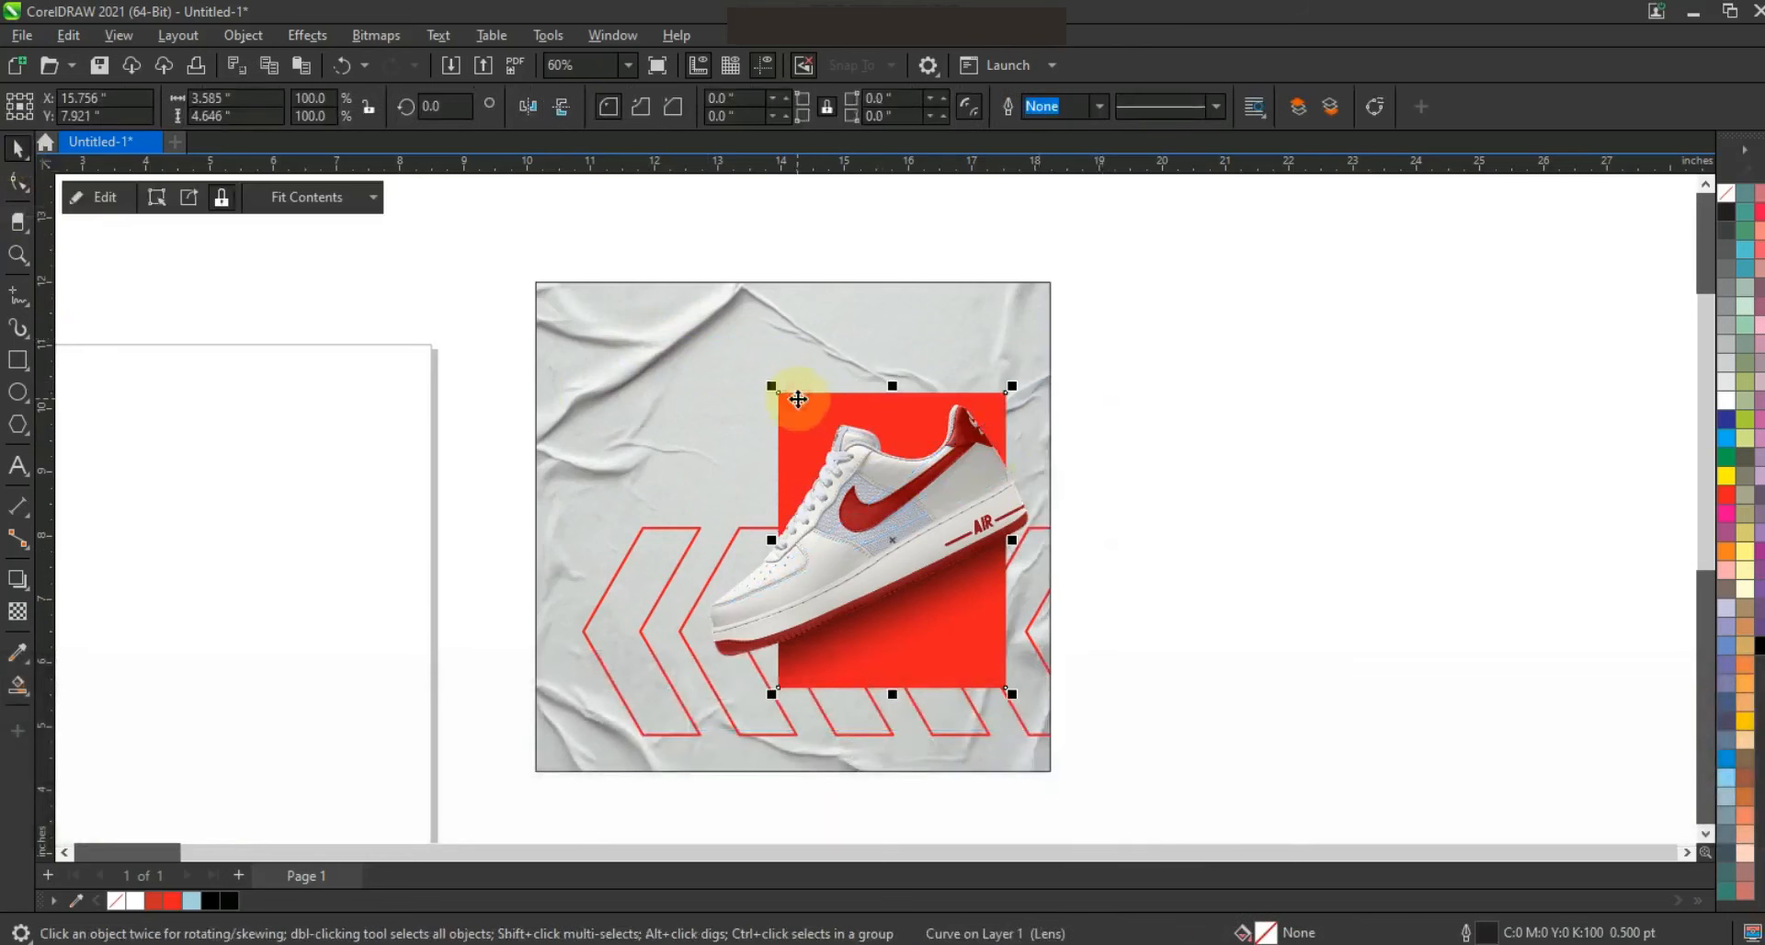
{"action": "left_click", "coordinate": [1197, 506]}
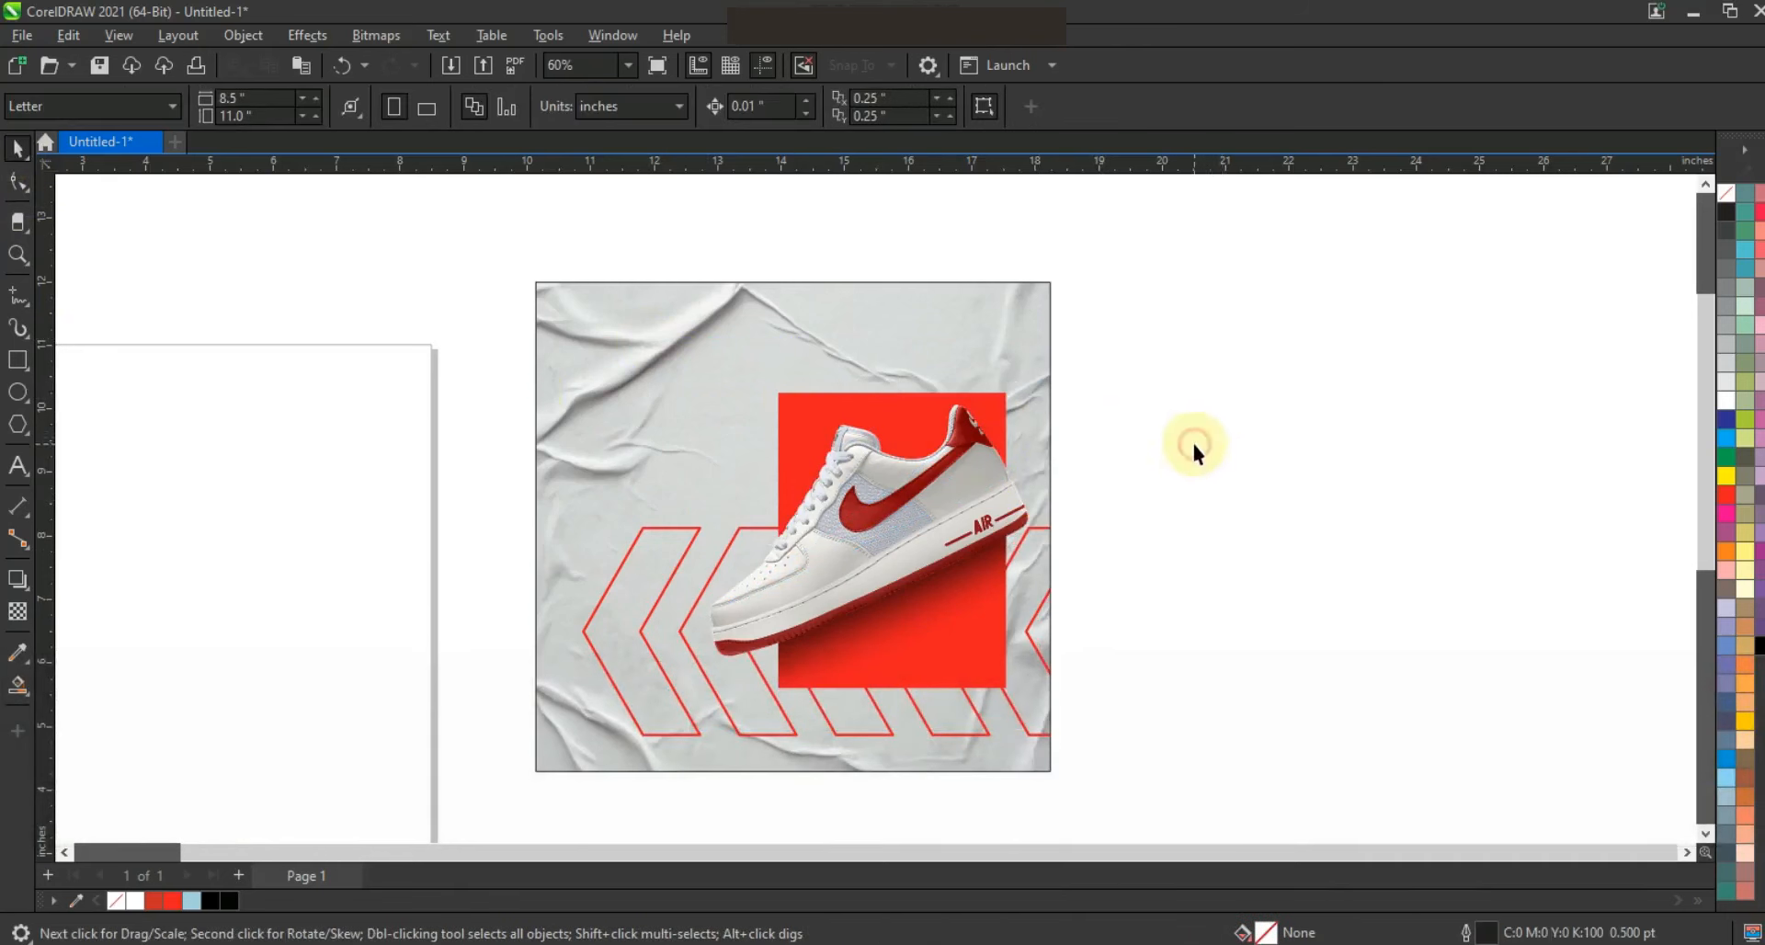
- Add the two-line text "NEW COLLECTION SNEAKERS" beside the poster and set its font to Machine BT
{"action": "left_click", "coordinate": [20, 469]}
{"action": "left_click", "coordinate": [229, 533]}
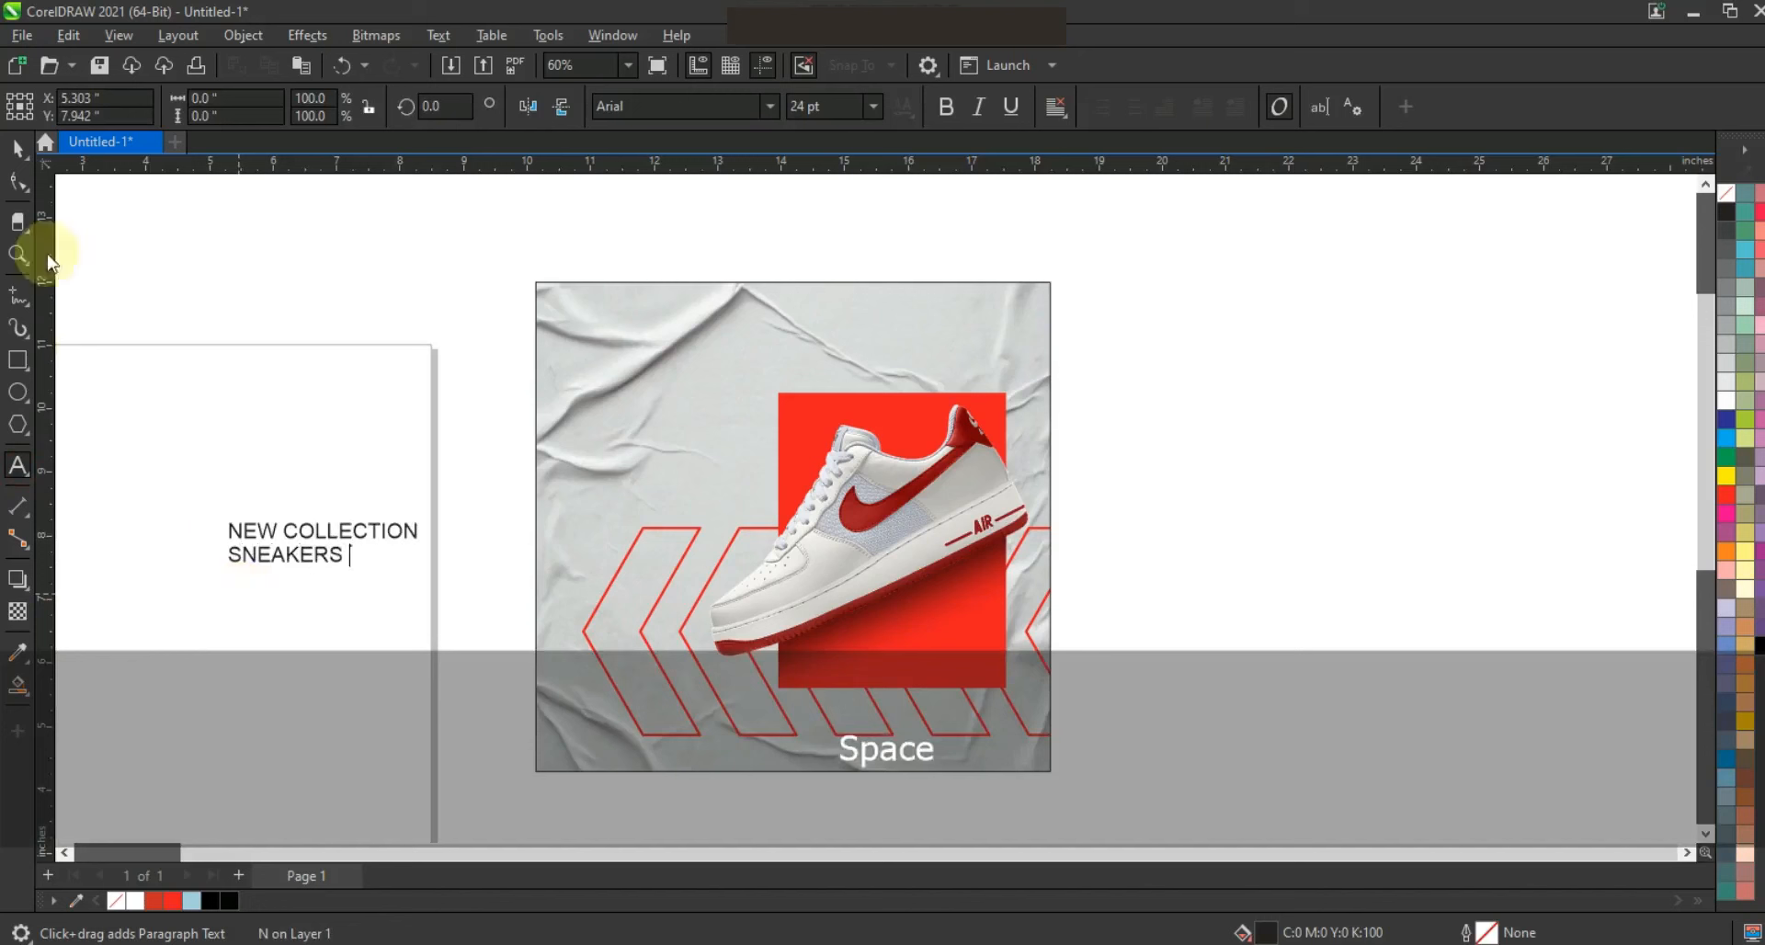
{"action": "left_click", "coordinate": [18, 150]}
{"action": "left_click", "coordinate": [769, 105]}
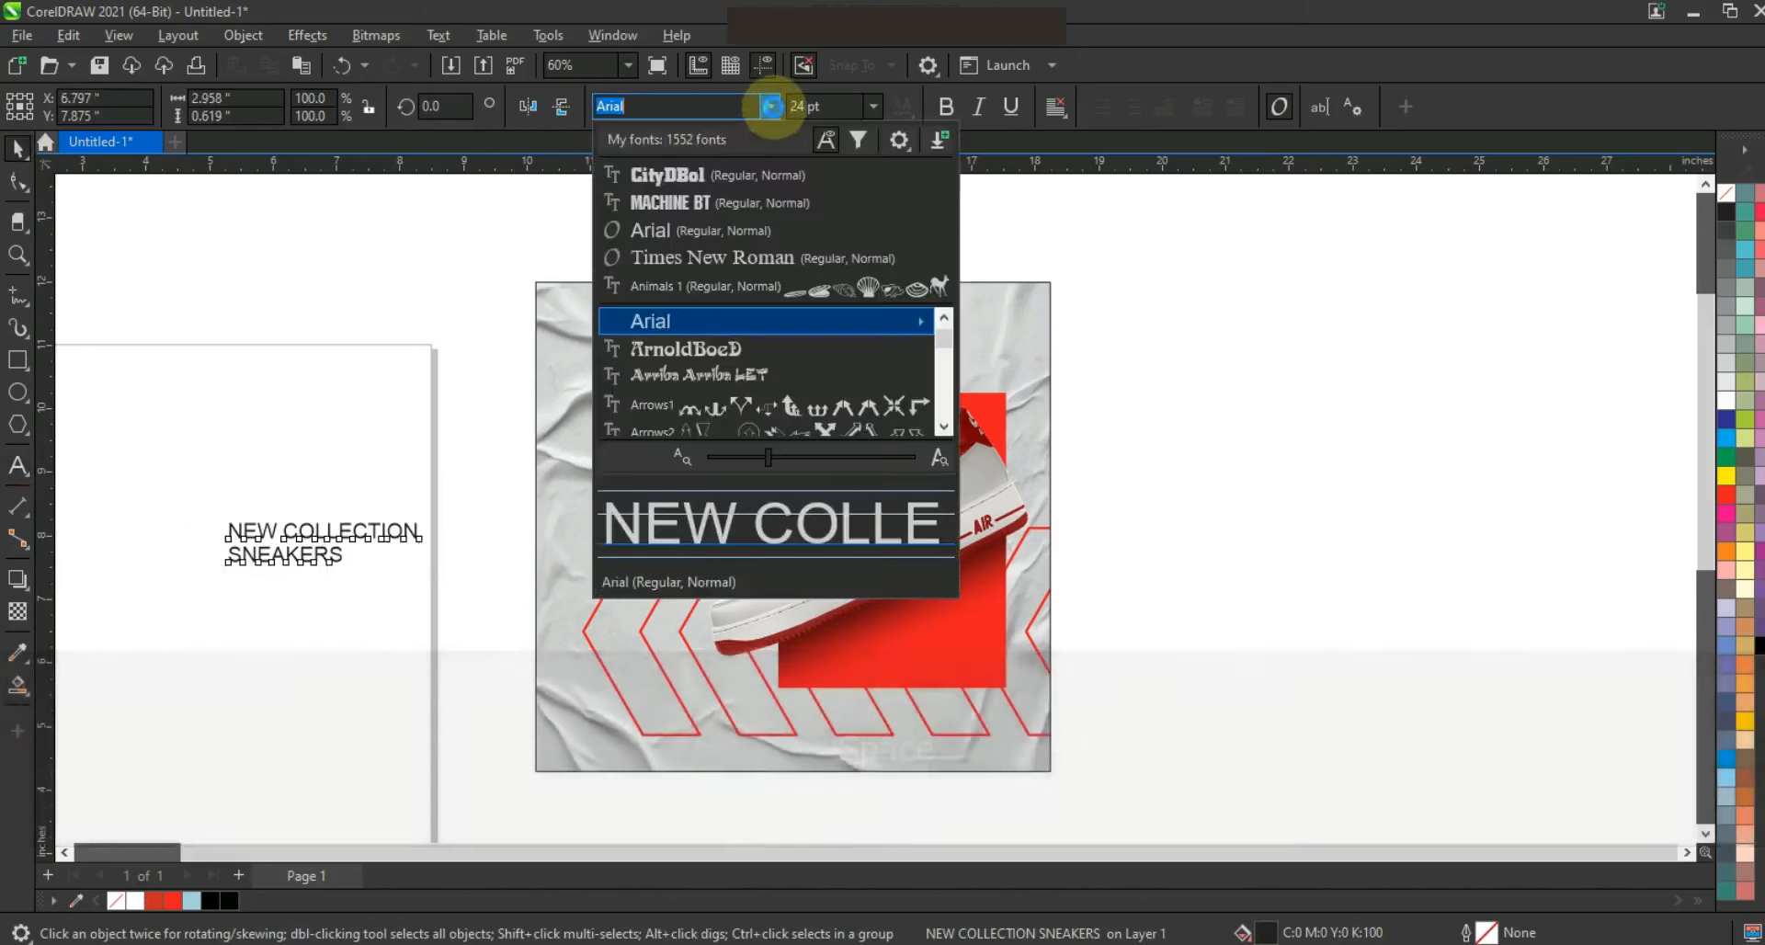
{"action": "left_click", "coordinate": [698, 202]}
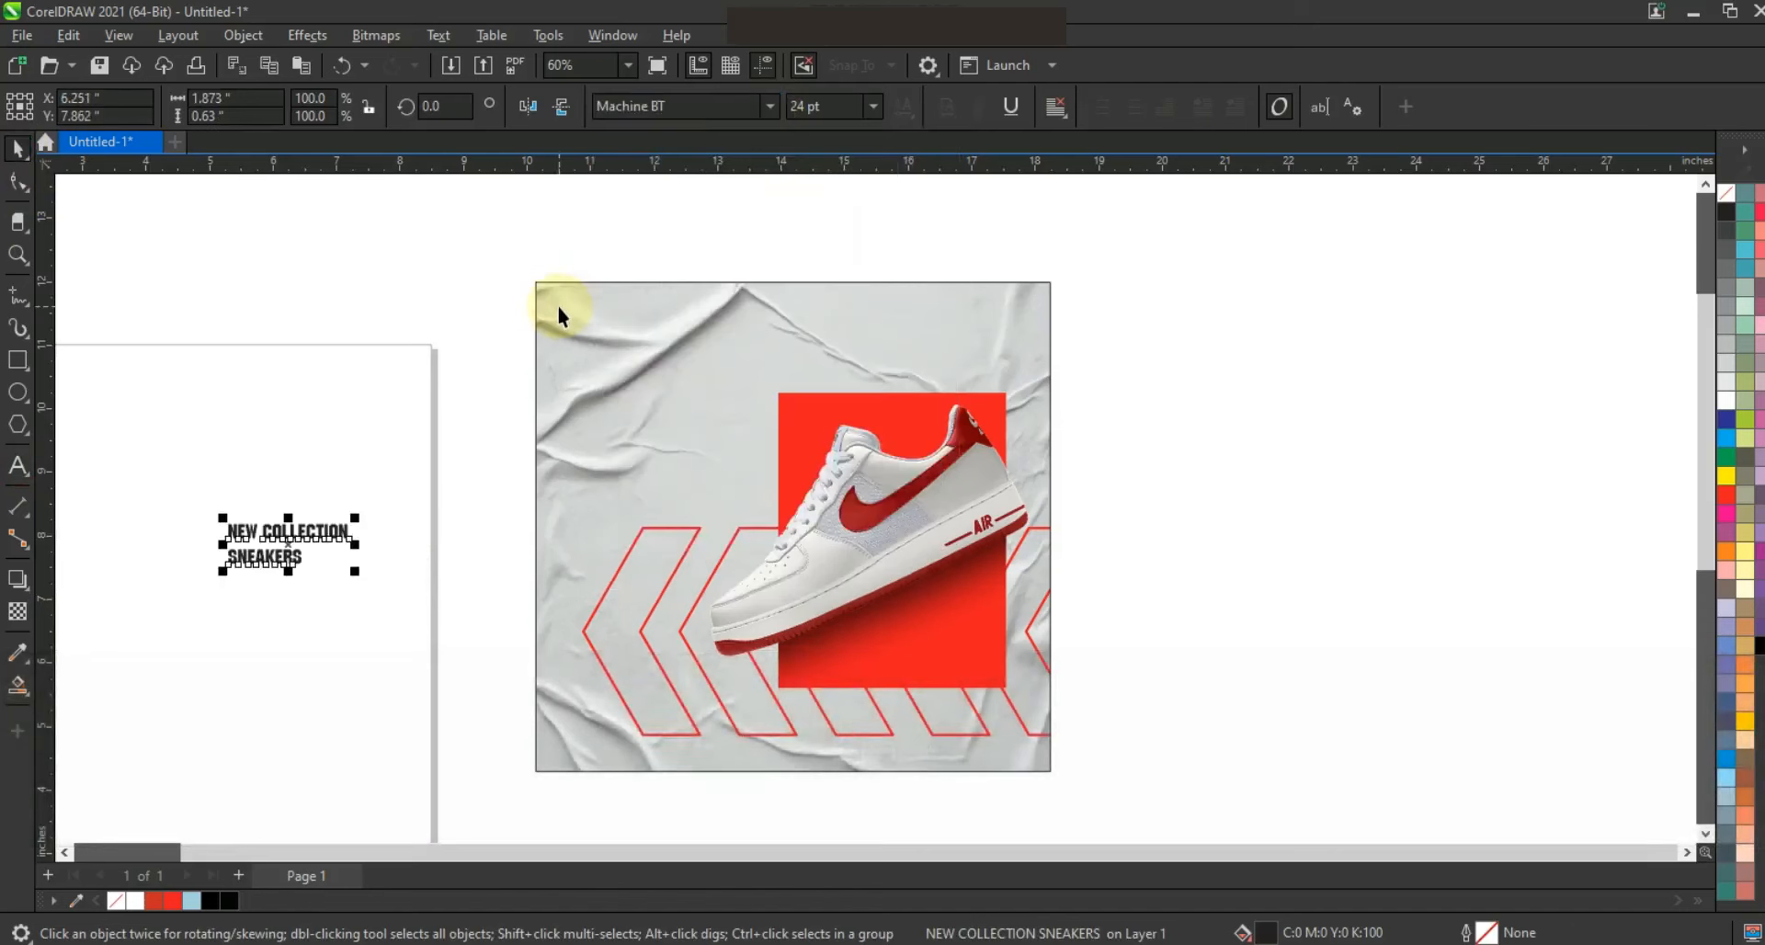
- Break the text into two separate lines and enlarge SNEAKERS to about 81.5 pt
{"action": "key", "text": "ctrl+k"}
{"action": "left_click", "coordinate": [296, 557]}
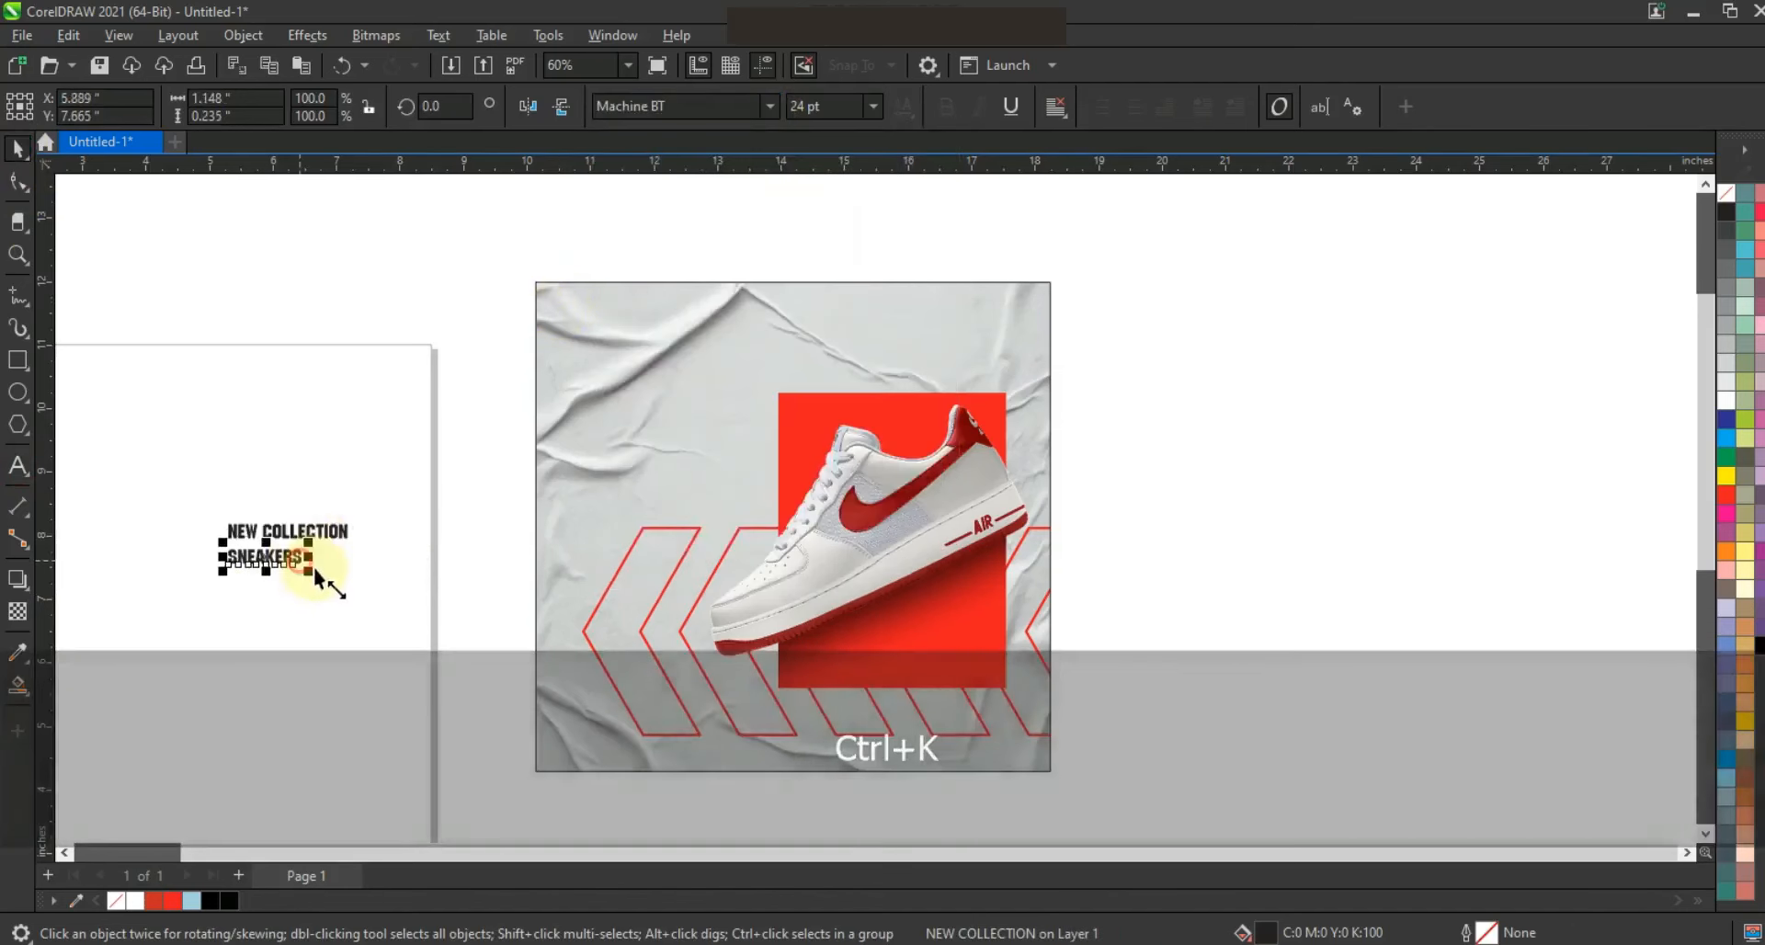
{"action": "left_click_drag", "start_coordinate": [305, 568], "coordinate": [483, 625]}
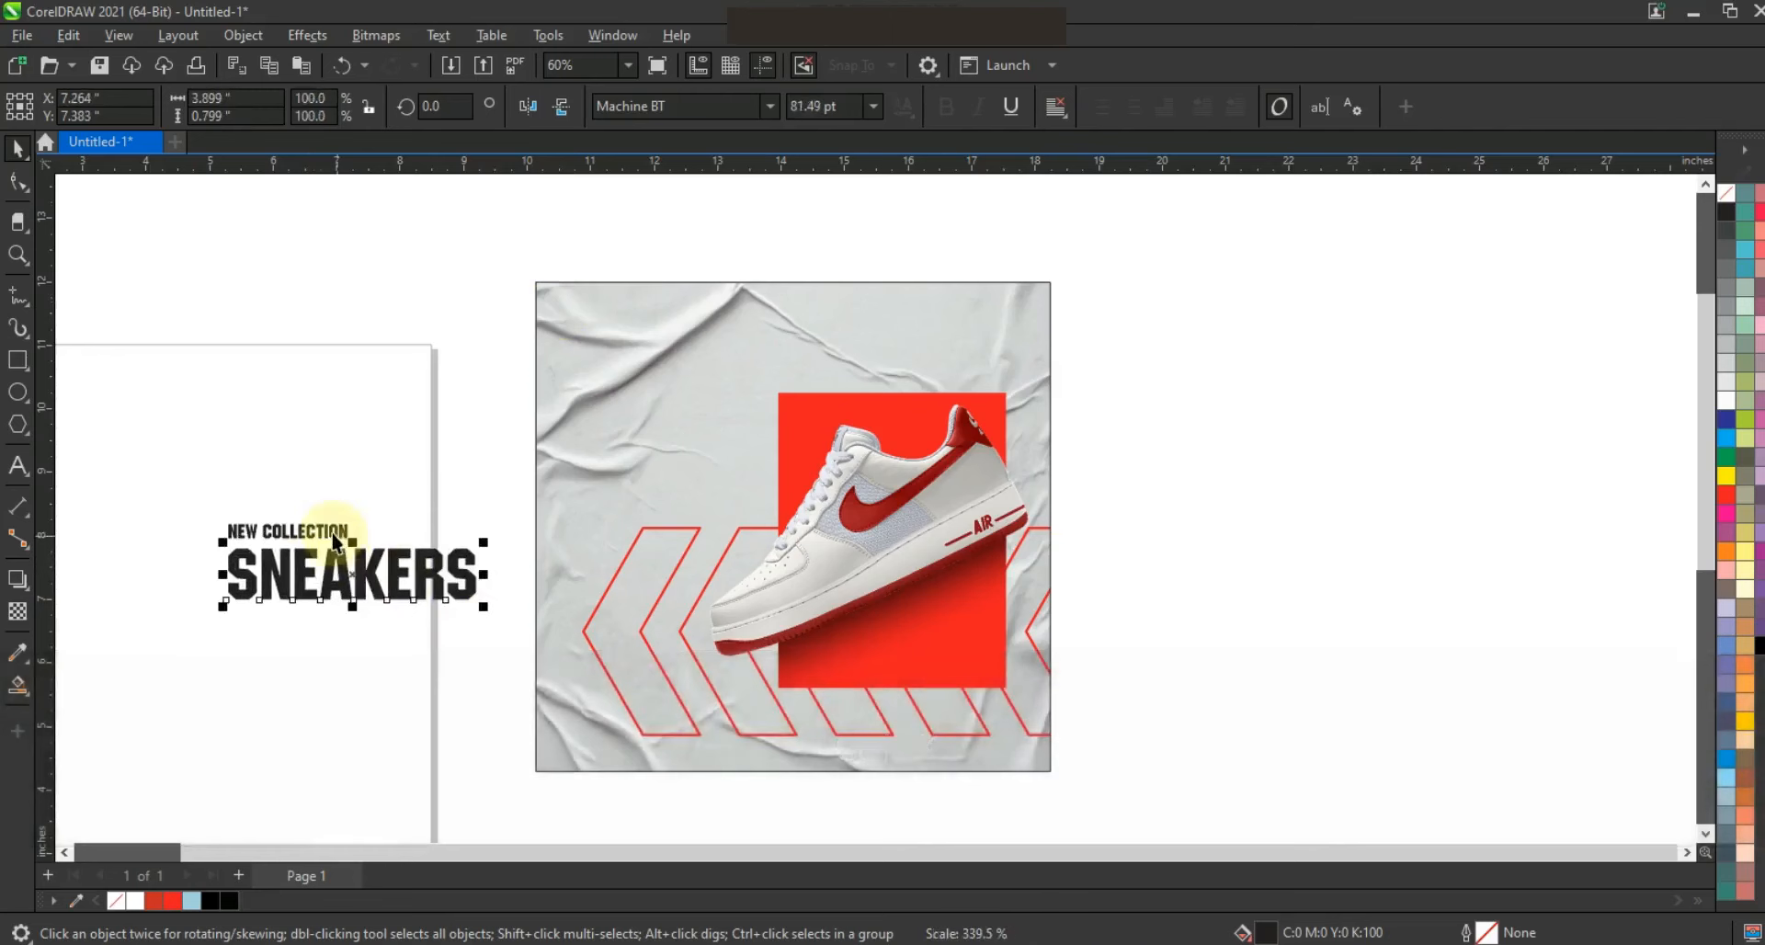
- Center the two text lines on each other and move them to the top of the poster above the sneaker
{"action": "left_click", "coordinate": [304, 531], "text": "shift"}
{"action": "key", "text": "c"}
{"action": "left_click_drag", "start_coordinate": [372, 579], "coordinate": [851, 353]}
{"action": "left_click", "coordinate": [1162, 368]}
- Widen the letter spacing of SNEAKERS and of NEW COLLECTION with the Shape tool
{"action": "left_click", "coordinate": [863, 356]}
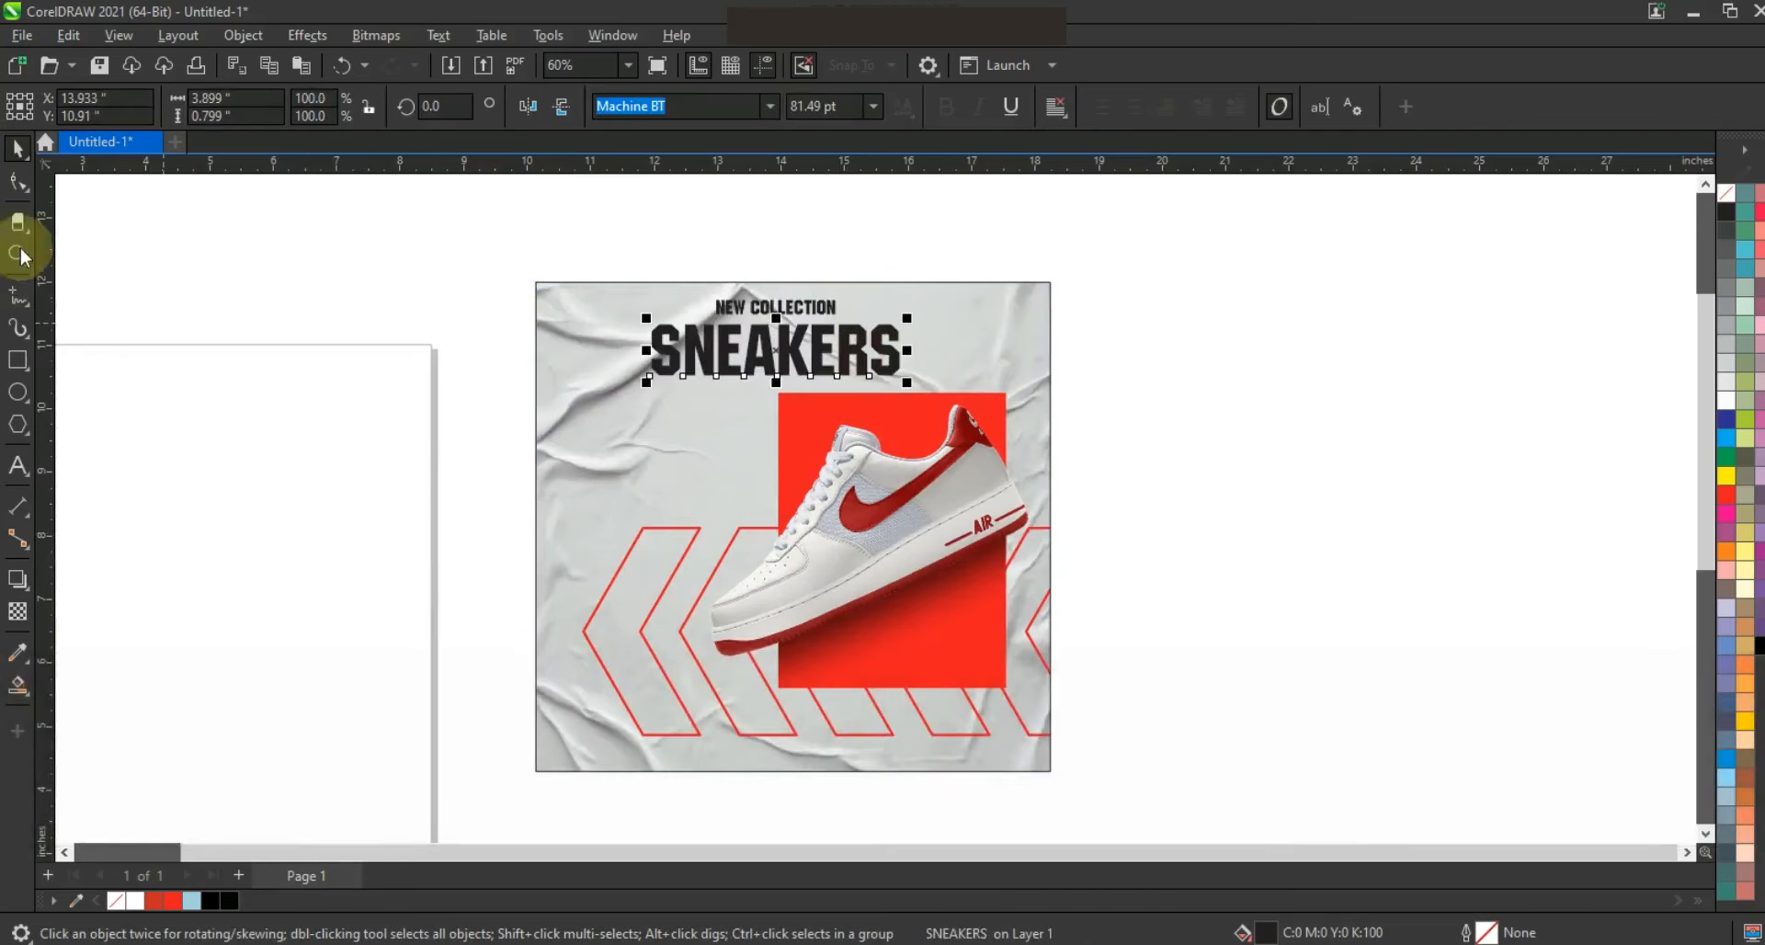
{"action": "left_click", "coordinate": [18, 182]}
{"action": "left_click_drag", "start_coordinate": [911, 382], "coordinate": [1027, 388]}
{"action": "left_click", "coordinate": [18, 147]}
{"action": "left_click", "coordinate": [792, 309]}
{"action": "left_click", "coordinate": [18, 182]}
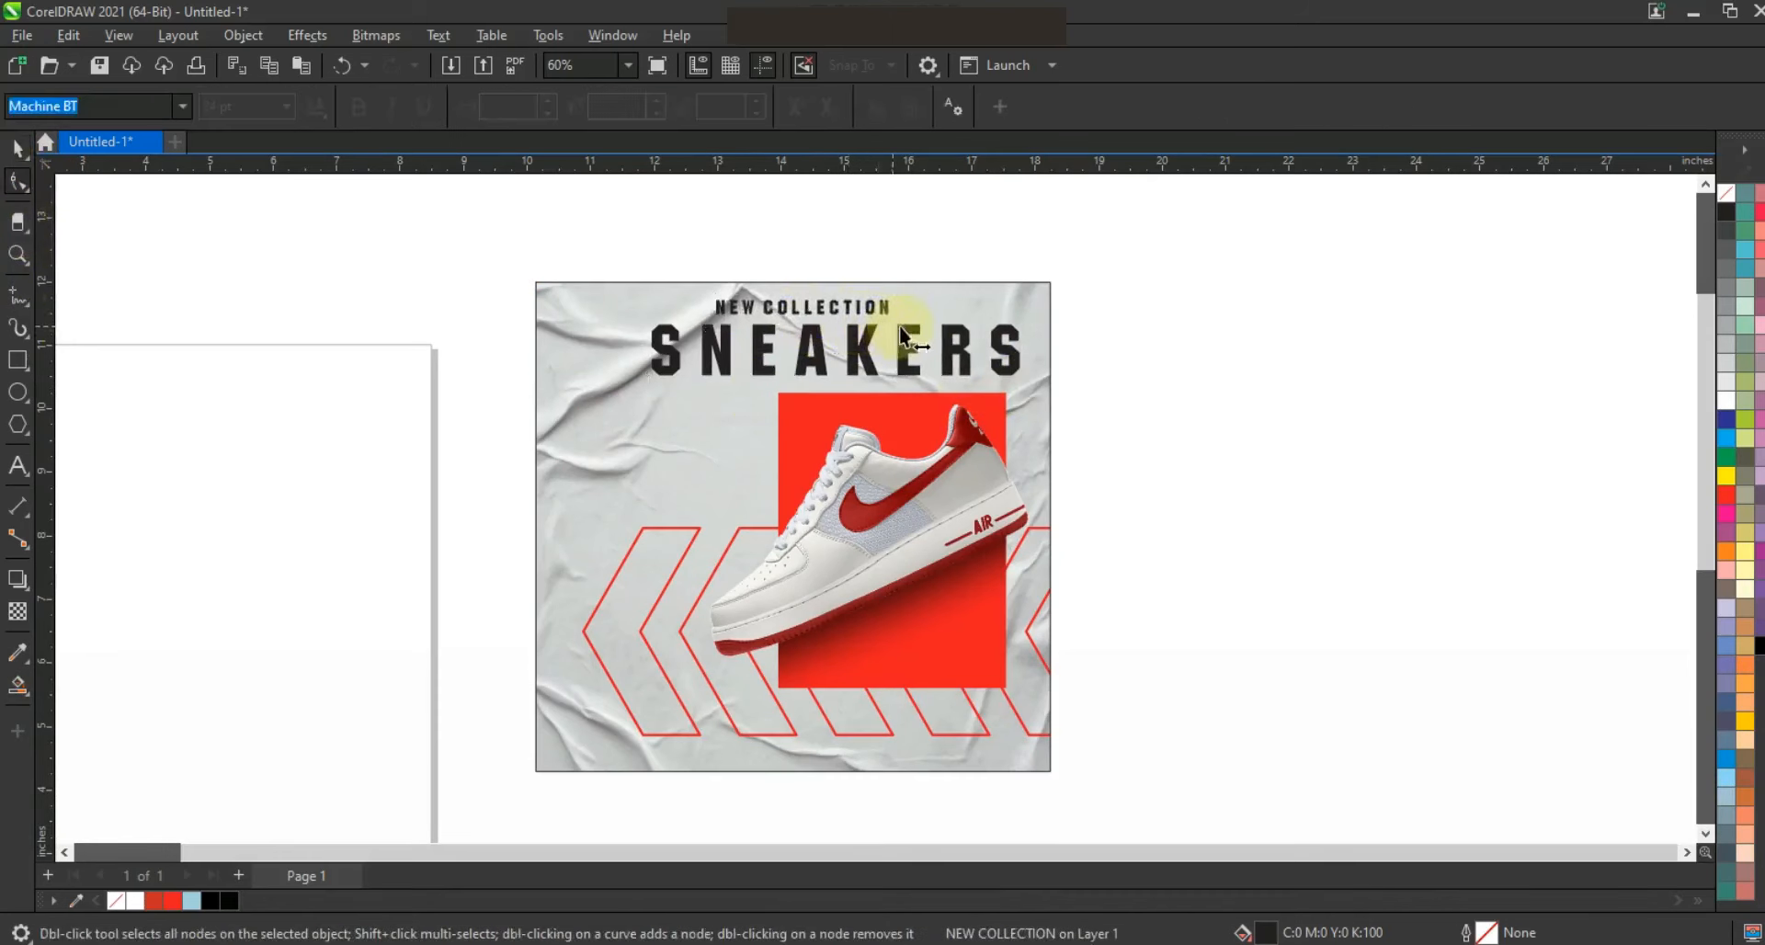
- Center both heading lines on each other and horizontally on the poster, and enlarge them together by about 5%
{"action": "left_click", "coordinate": [19, 147]}
{"action": "left_click", "coordinate": [822, 361], "text": "shift"}
{"action": "key", "text": "c"}
{"action": "left_click", "coordinate": [815, 425], "text": "shift"}
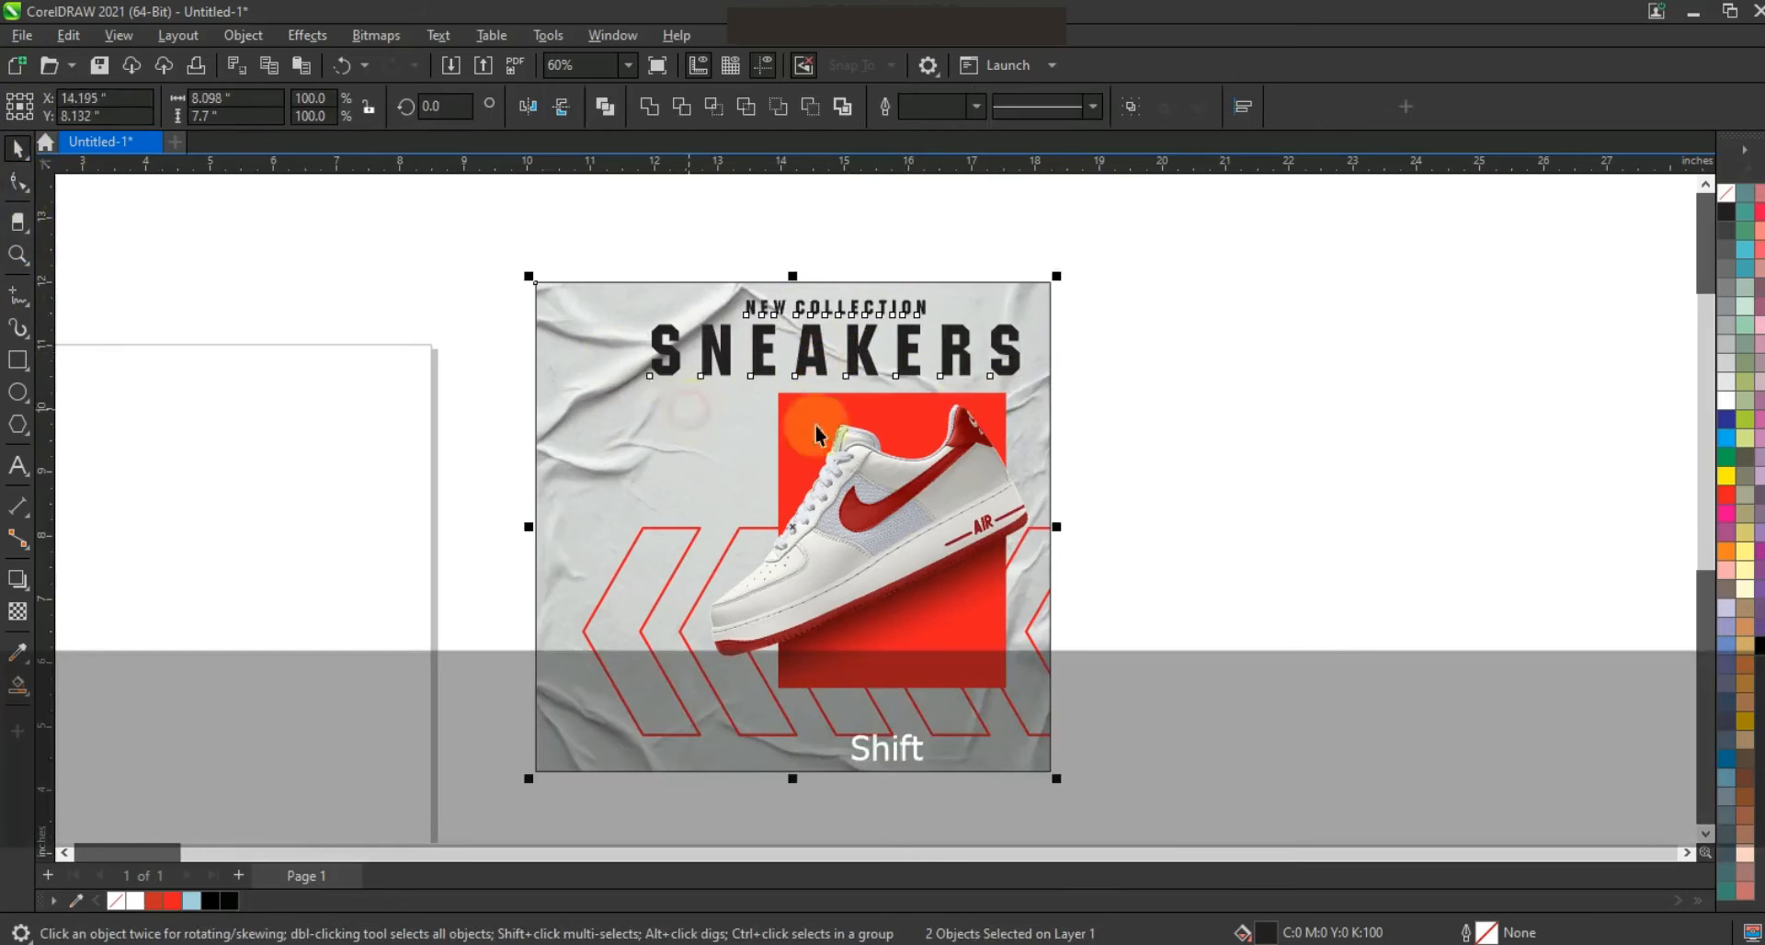
{"action": "key", "text": "c"}
{"action": "left_click_drag", "start_coordinate": [1124, 282], "coordinate": [511, 379]}
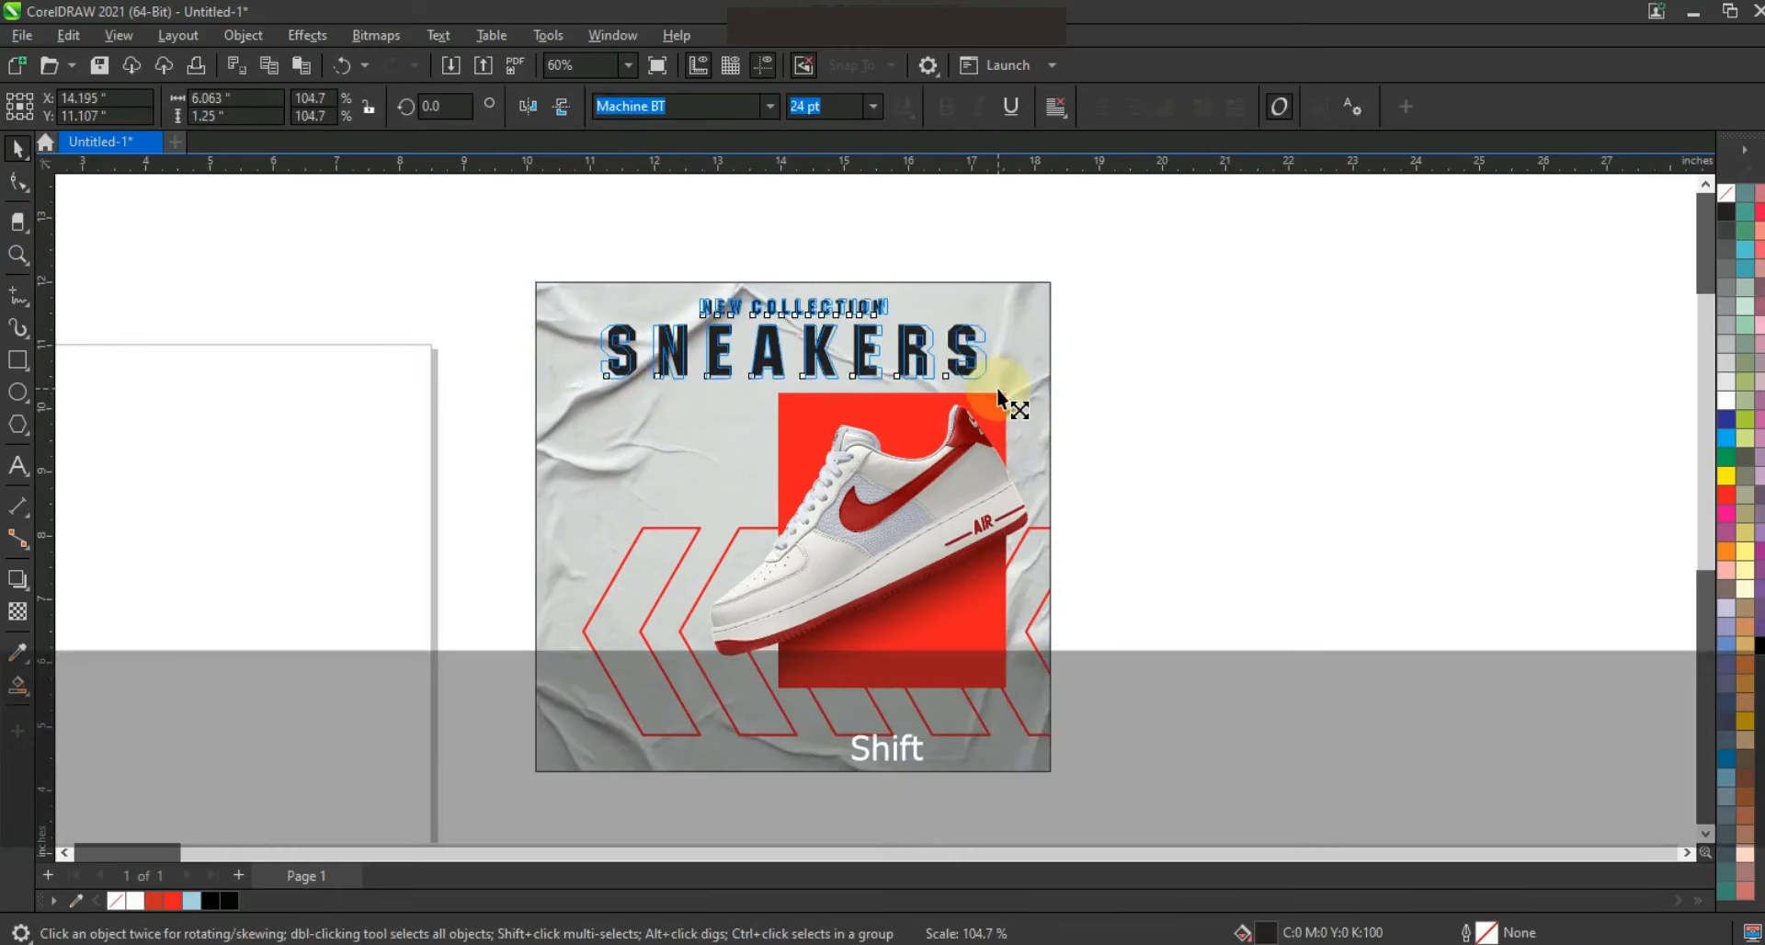
{"action": "left_click_drag", "start_coordinate": [996, 396], "coordinate": [996, 395]}
- Move the sneaker, its shadow and the red rectangle down together to leave more room under the heading
{"action": "left_click_drag", "start_coordinate": [1112, 374], "coordinate": [648, 713]}
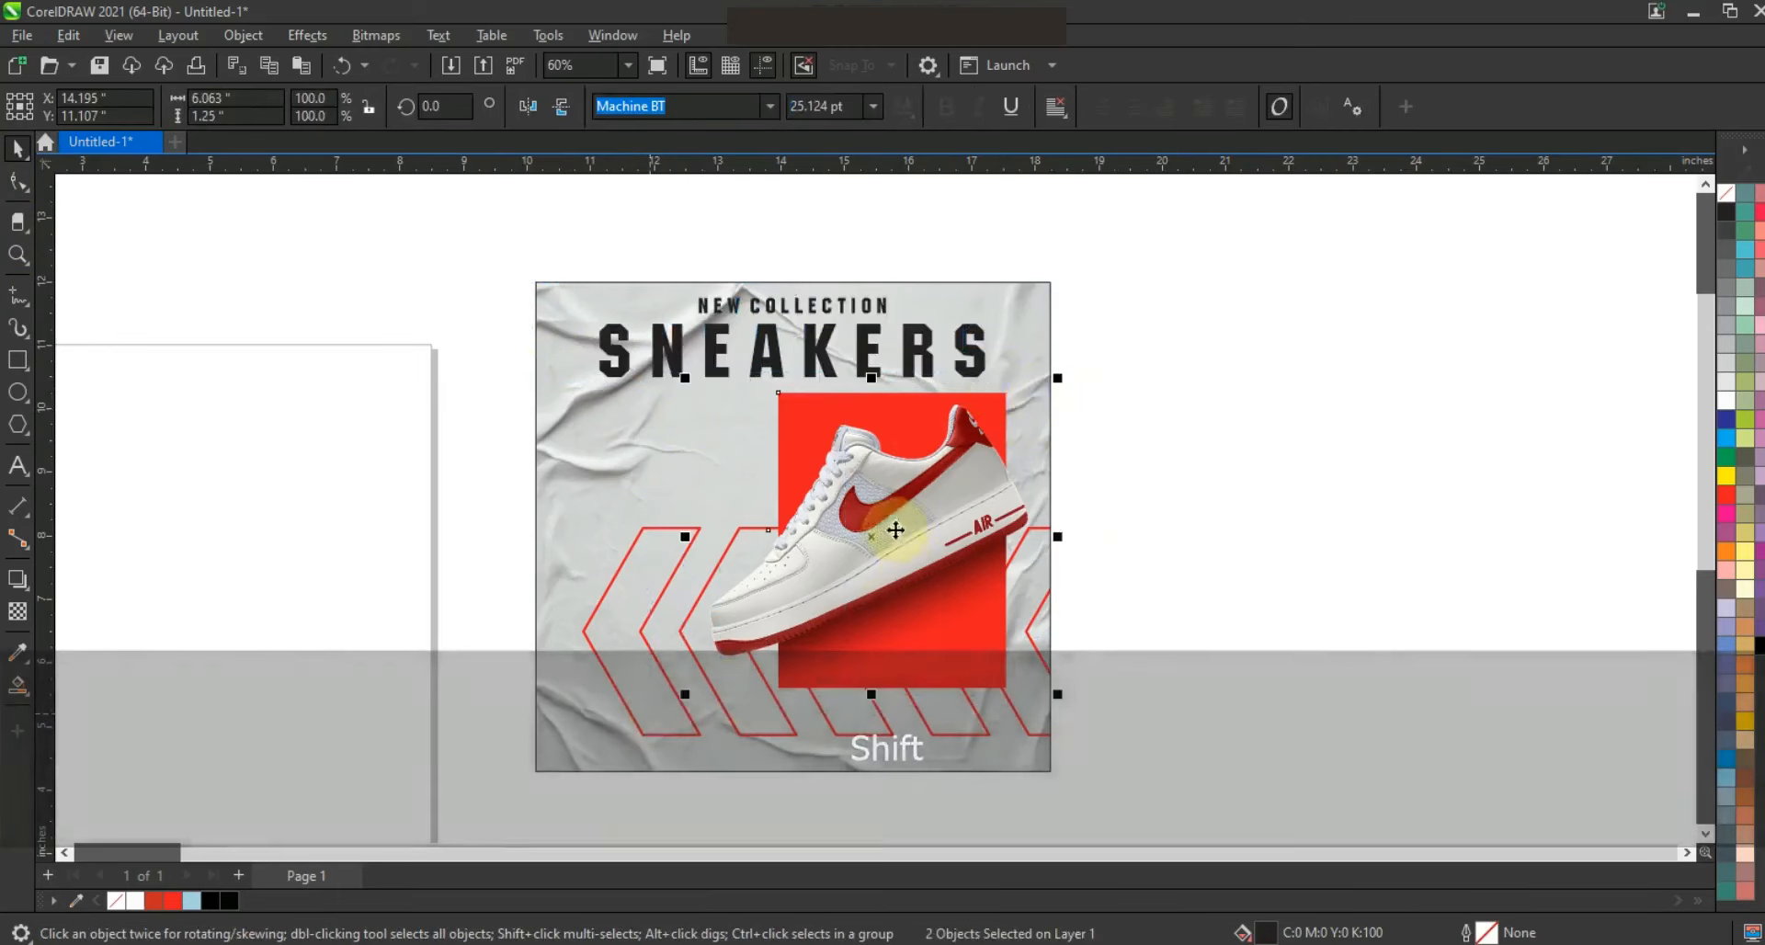
{"action": "left_click_drag", "start_coordinate": [878, 532], "coordinate": [870, 561]}
{"action": "left_click", "coordinate": [1119, 454]}
- Shrink the two heading lines together to about 5.96 inches wide and move them slightly down the poster
{"action": "left_click_drag", "start_coordinate": [1131, 269], "coordinate": [535, 417]}
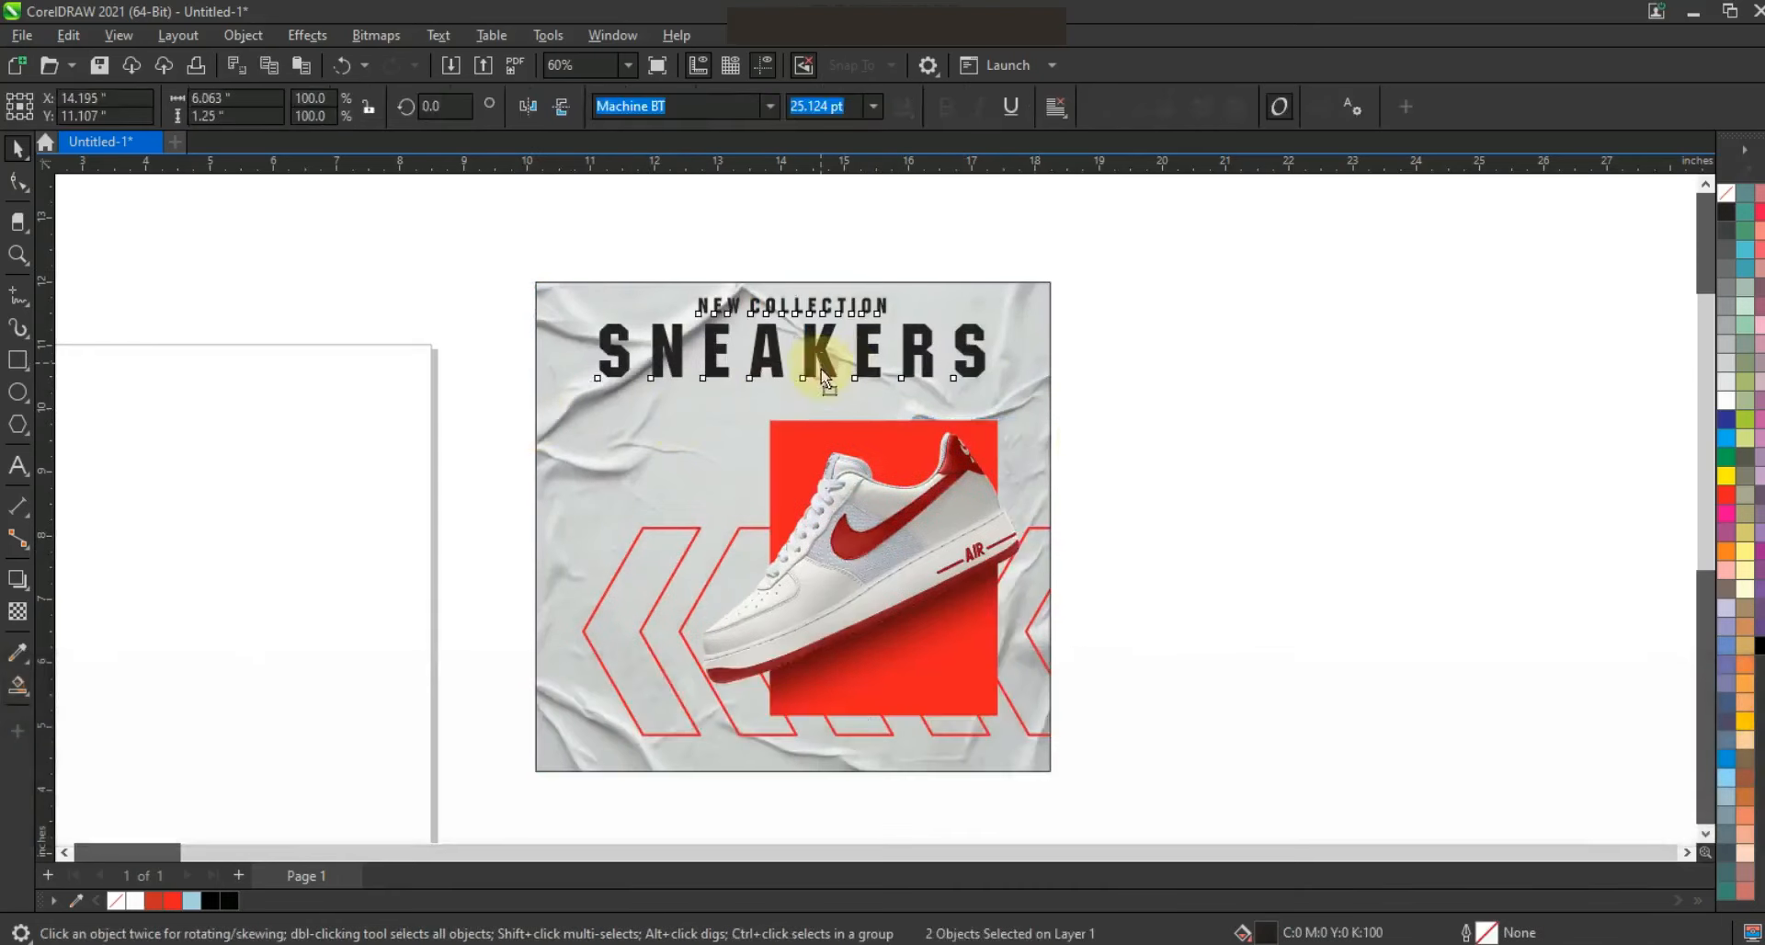
{"action": "left_click_drag", "start_coordinate": [823, 379], "coordinate": [867, 404]}
{"action": "left_click_drag", "start_coordinate": [993, 396], "coordinate": [985, 392], "text": "shift"}
{"action": "left_click_drag", "start_coordinate": [862, 371], "coordinate": [864, 384], "text": "ctrl"}
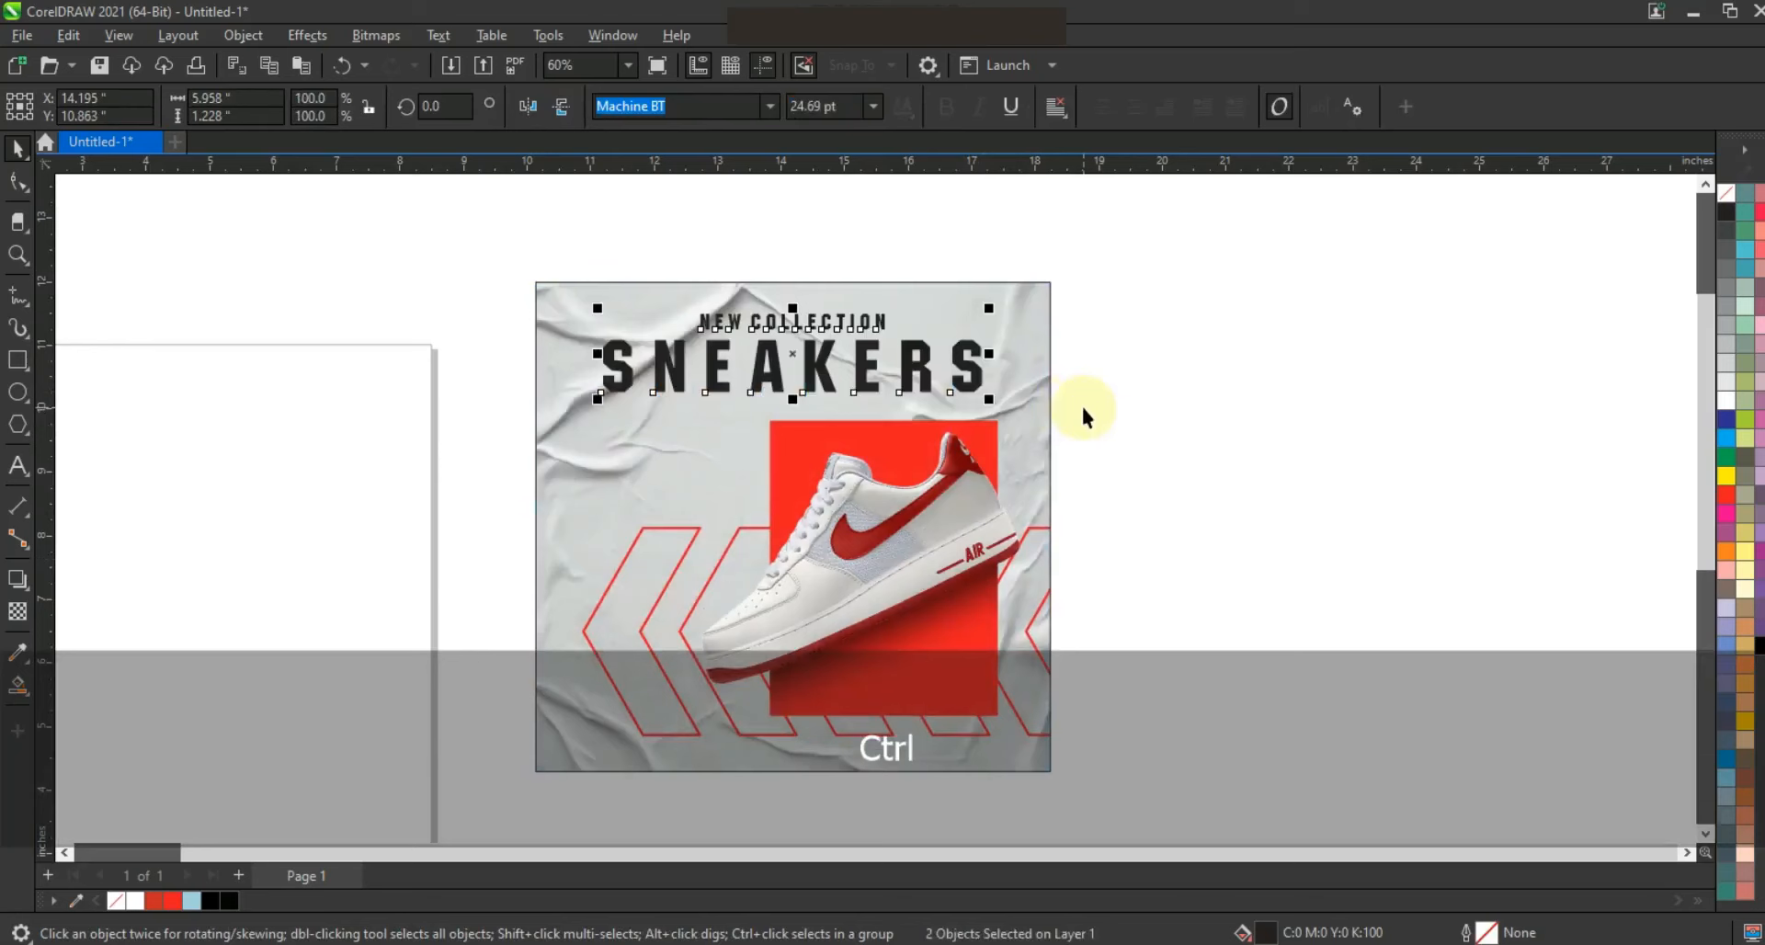
{"action": "left_click", "coordinate": [1114, 441]}
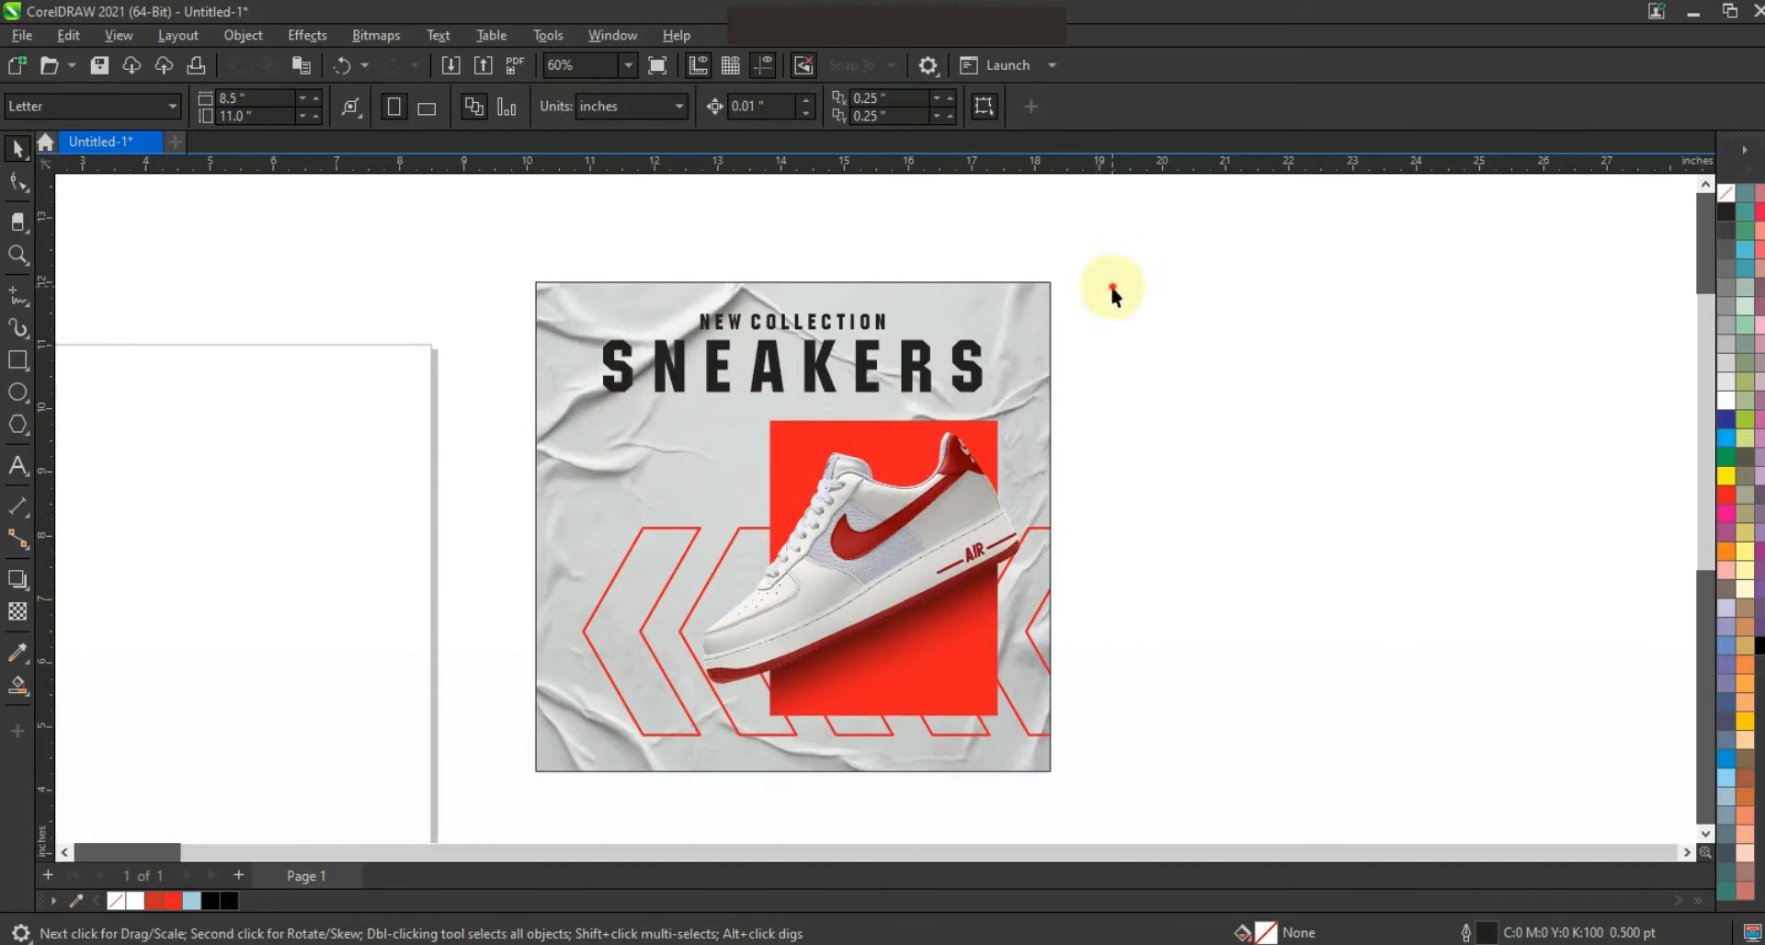
- Fill NEW COLLECTION and SNEAKERS with red and darken the shade slightly
{"action": "left_click_drag", "start_coordinate": [565, 410], "coordinate": [566, 410]}
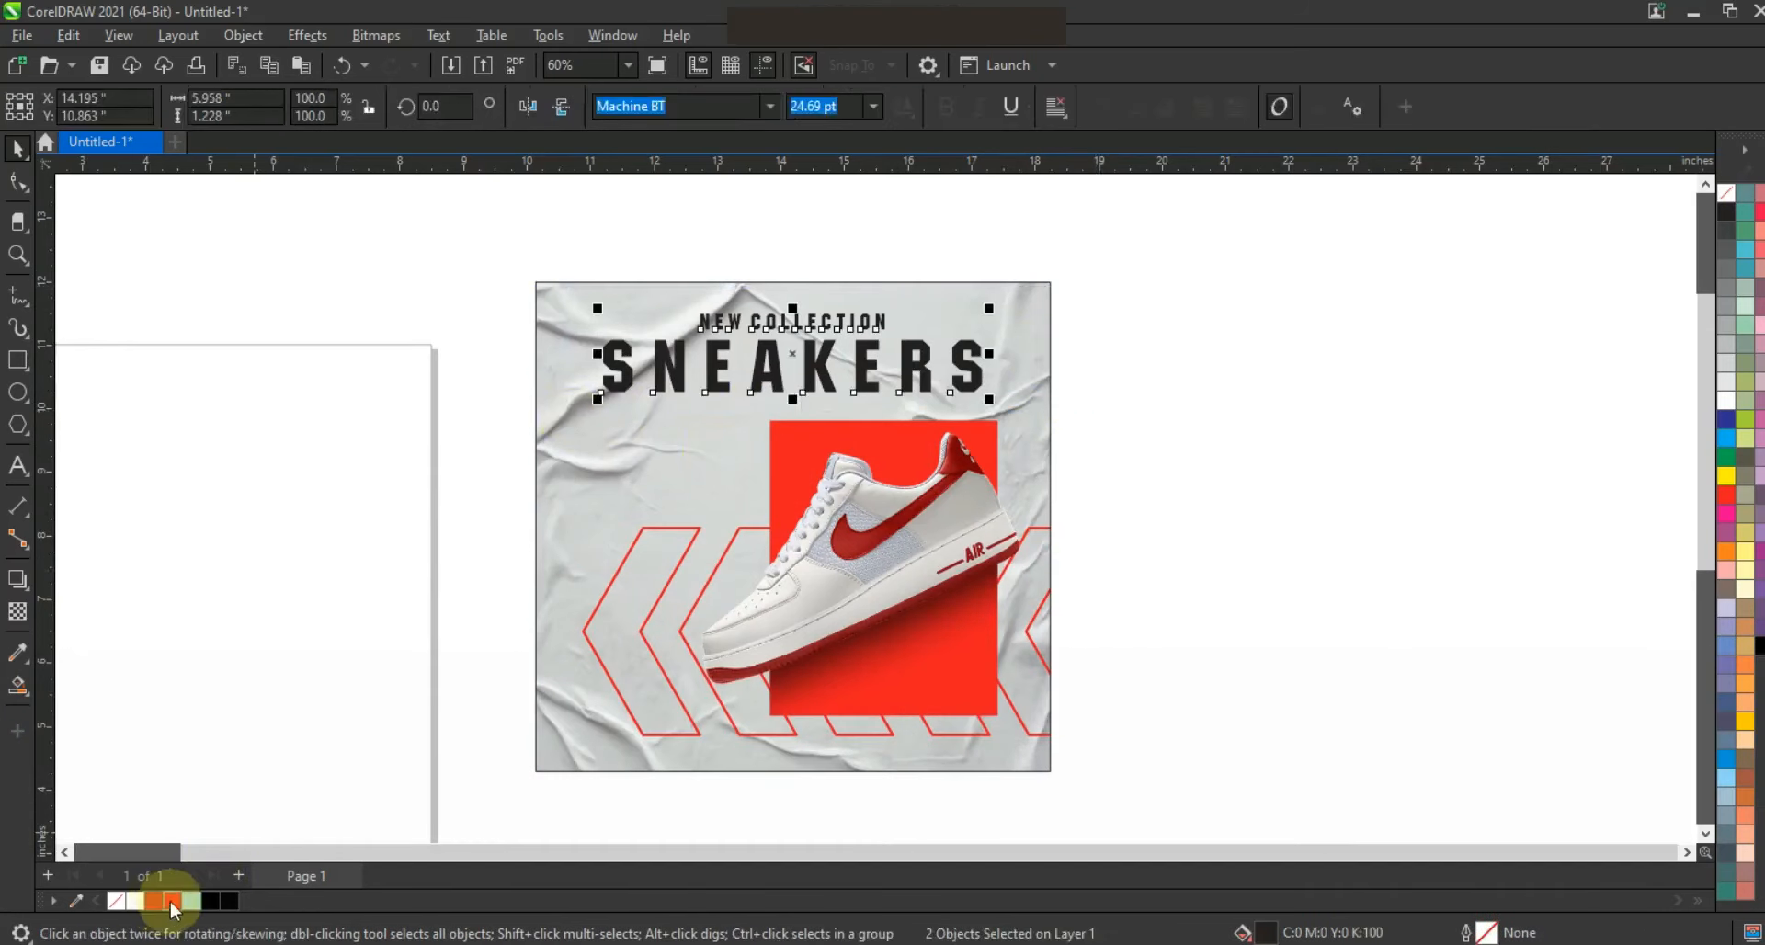
{"action": "left_click", "coordinate": [172, 900]}
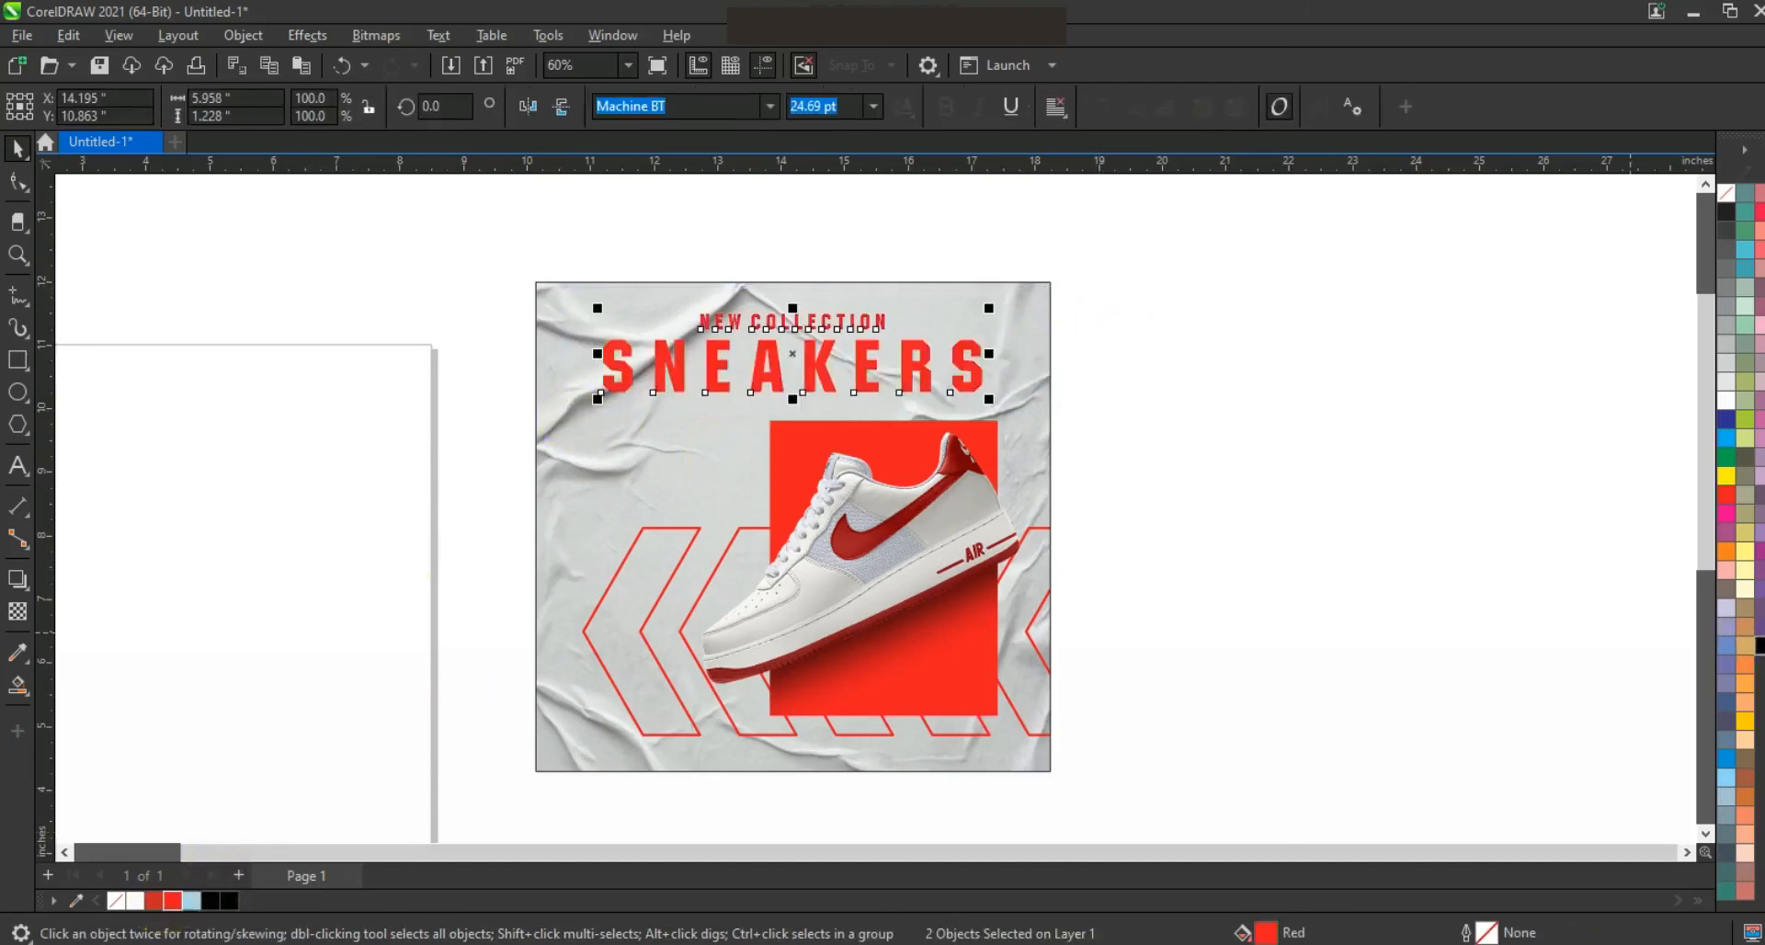
{"action": "key", "text": "ctrl"}
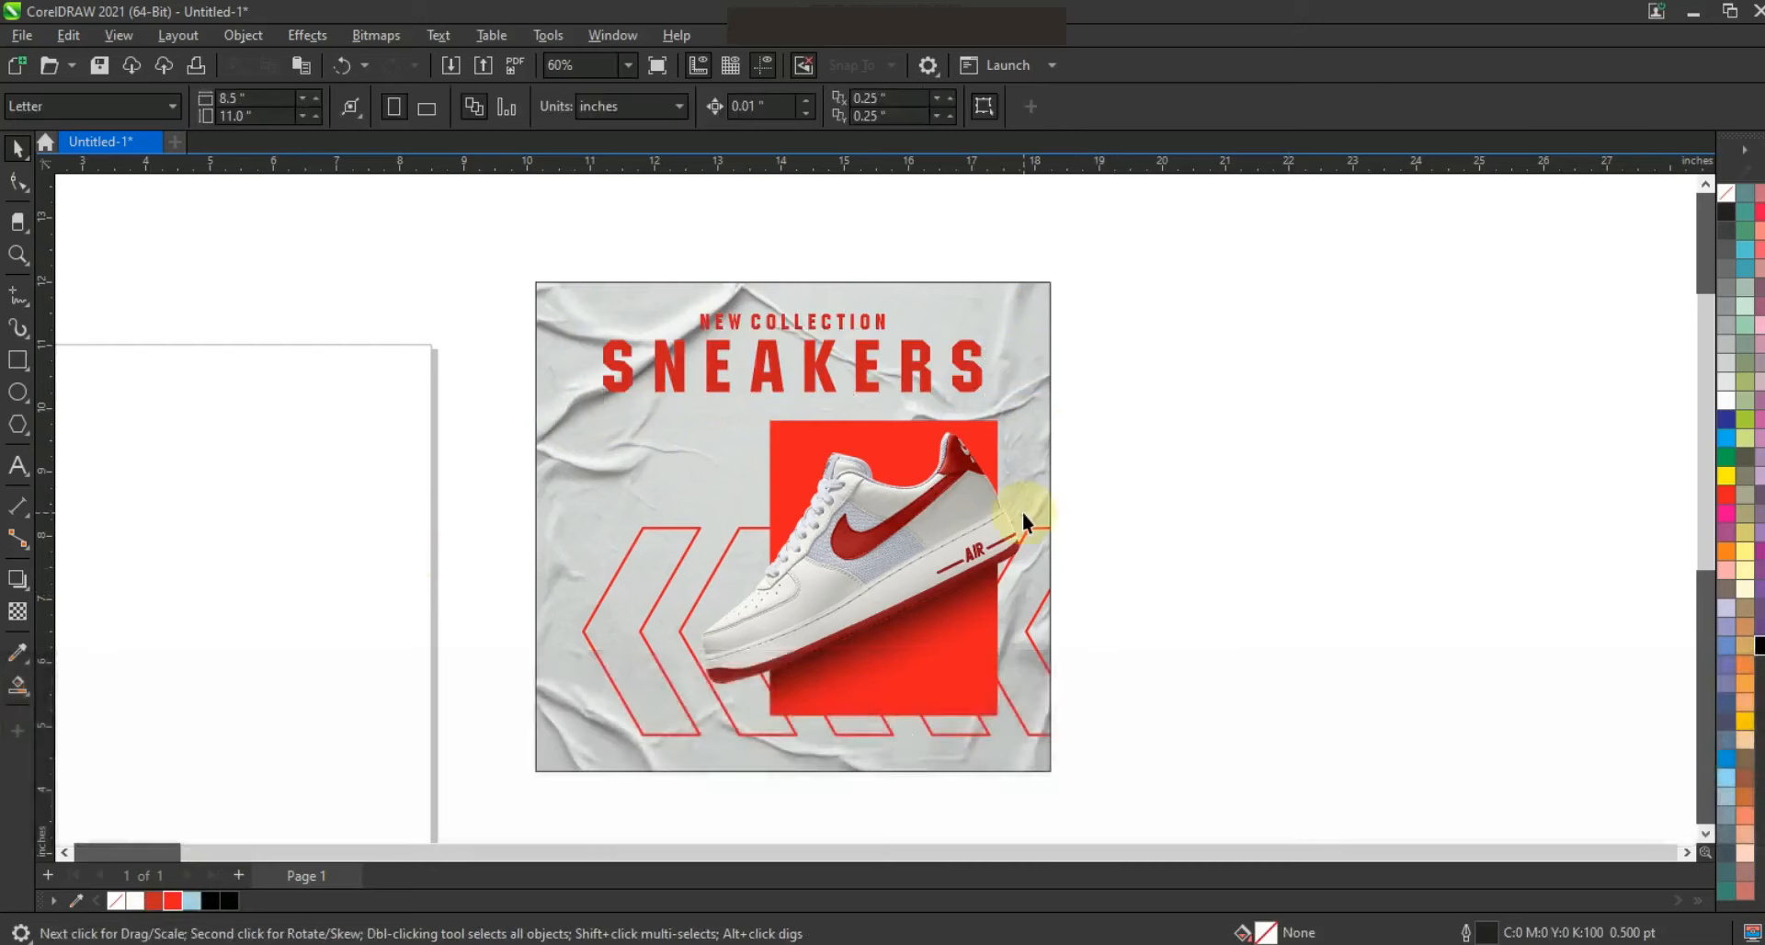
- Add a separate text SNEAKERS beside the poster and set its font to Machine BT
{"action": "left_click", "coordinate": [1023, 512]}
{"action": "key", "text": "shift"}
{"action": "left_click", "coordinate": [1017, 386], "text": "shift"}
{"action": "key", "text": "shift+F2"}
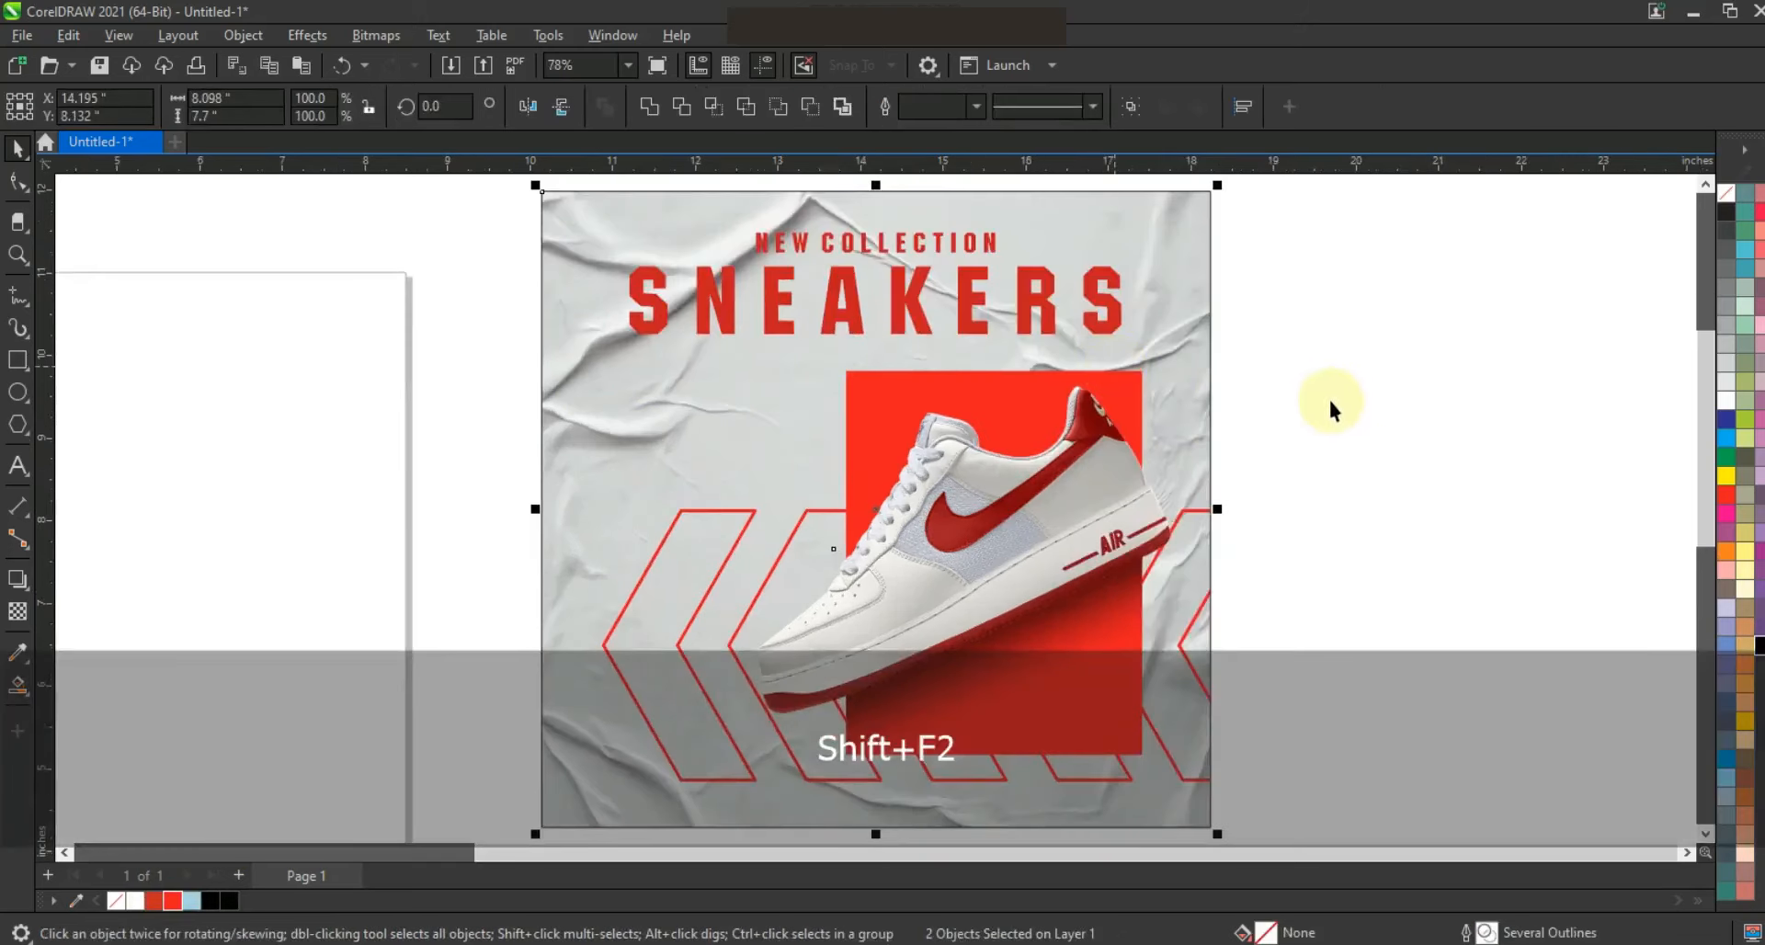
{"action": "key", "text": "Escape"}
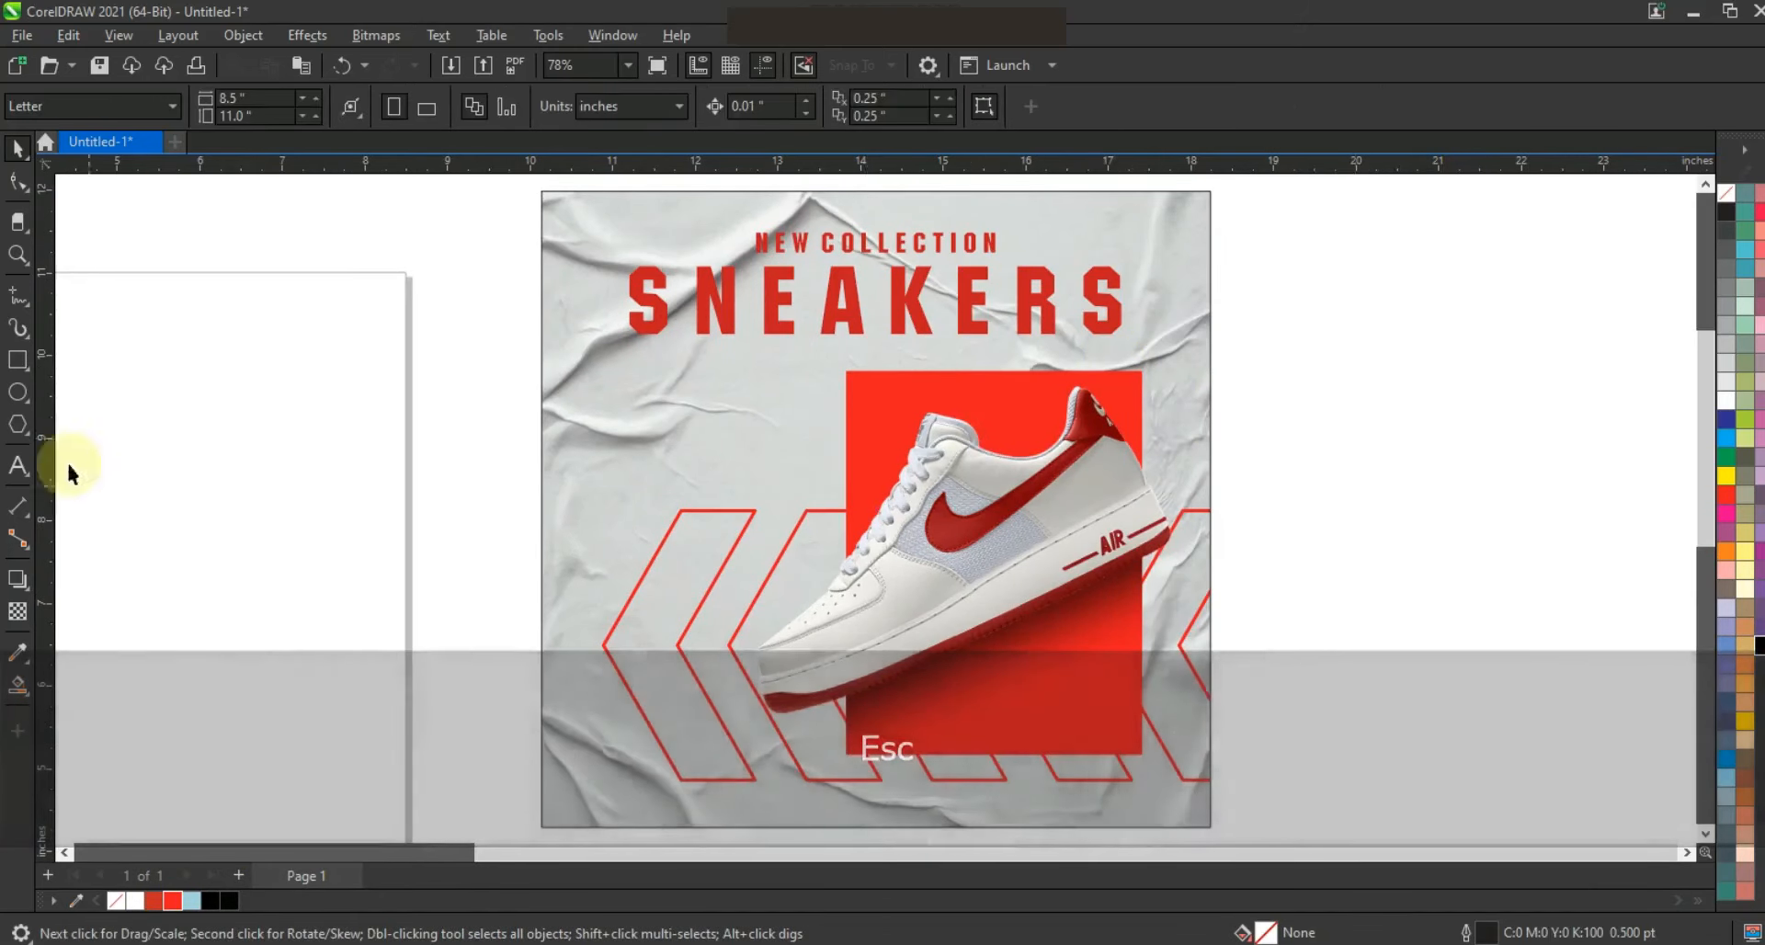
{"action": "left_click", "coordinate": [18, 466]}
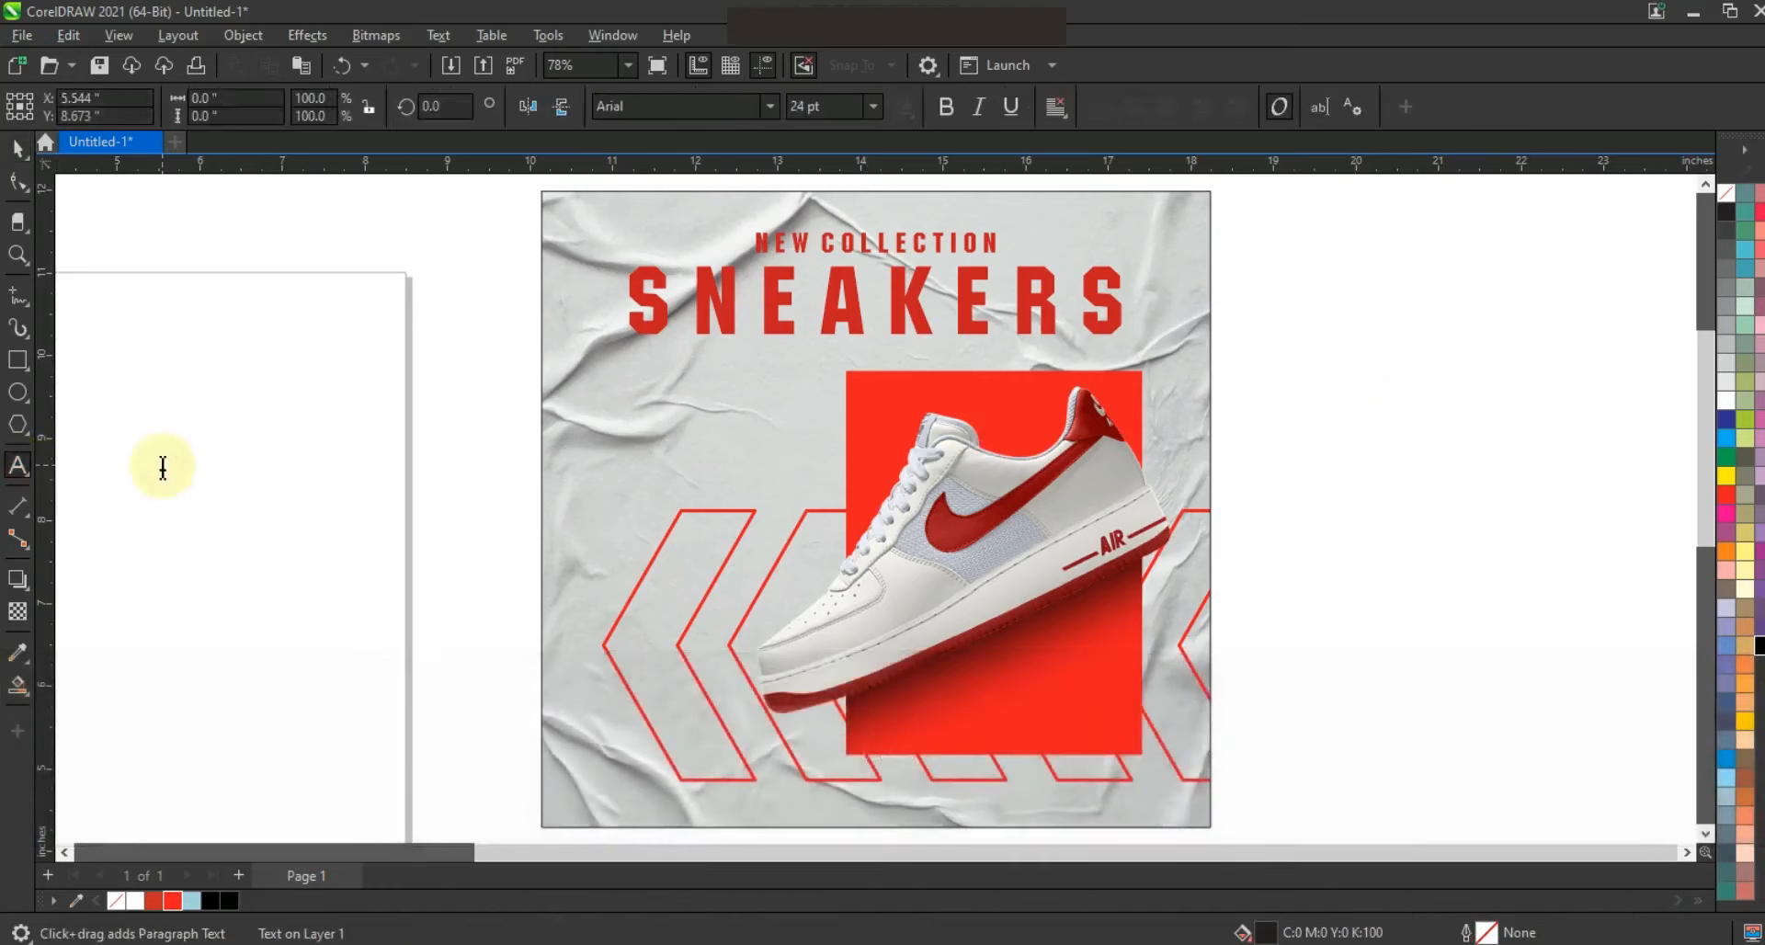
{"action": "left_click", "coordinate": [162, 464]}
{"action": "type", "text": "SNEAKERS"}
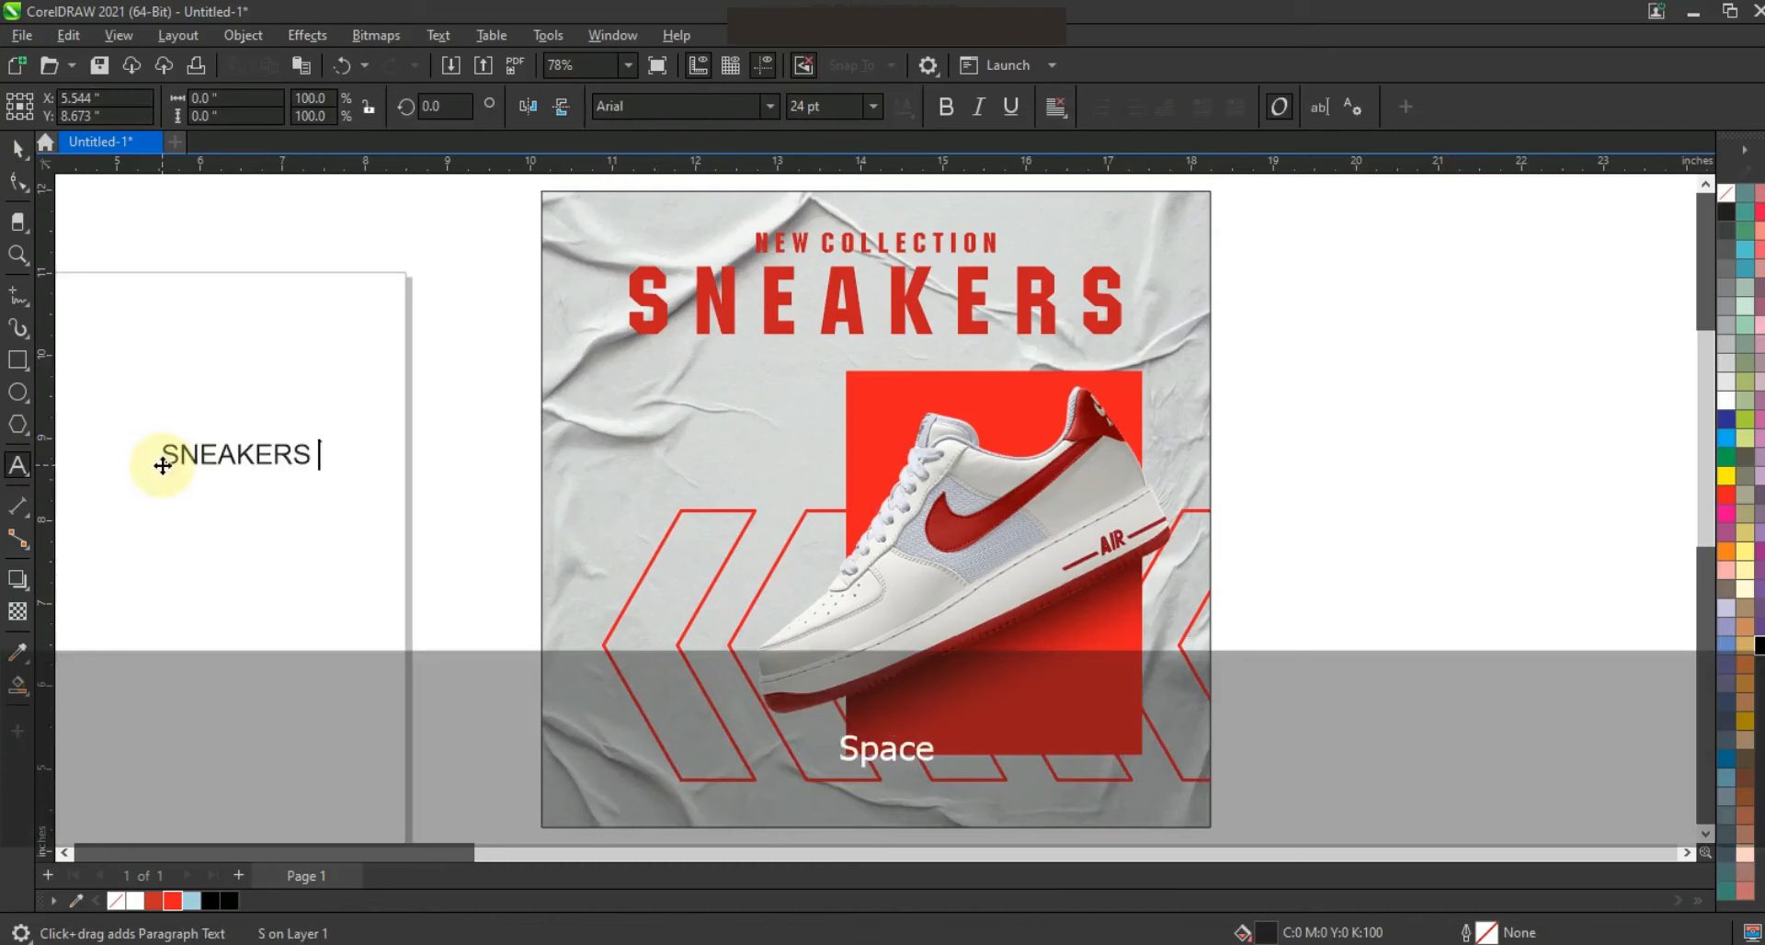
{"action": "left_click", "coordinate": [18, 147]}
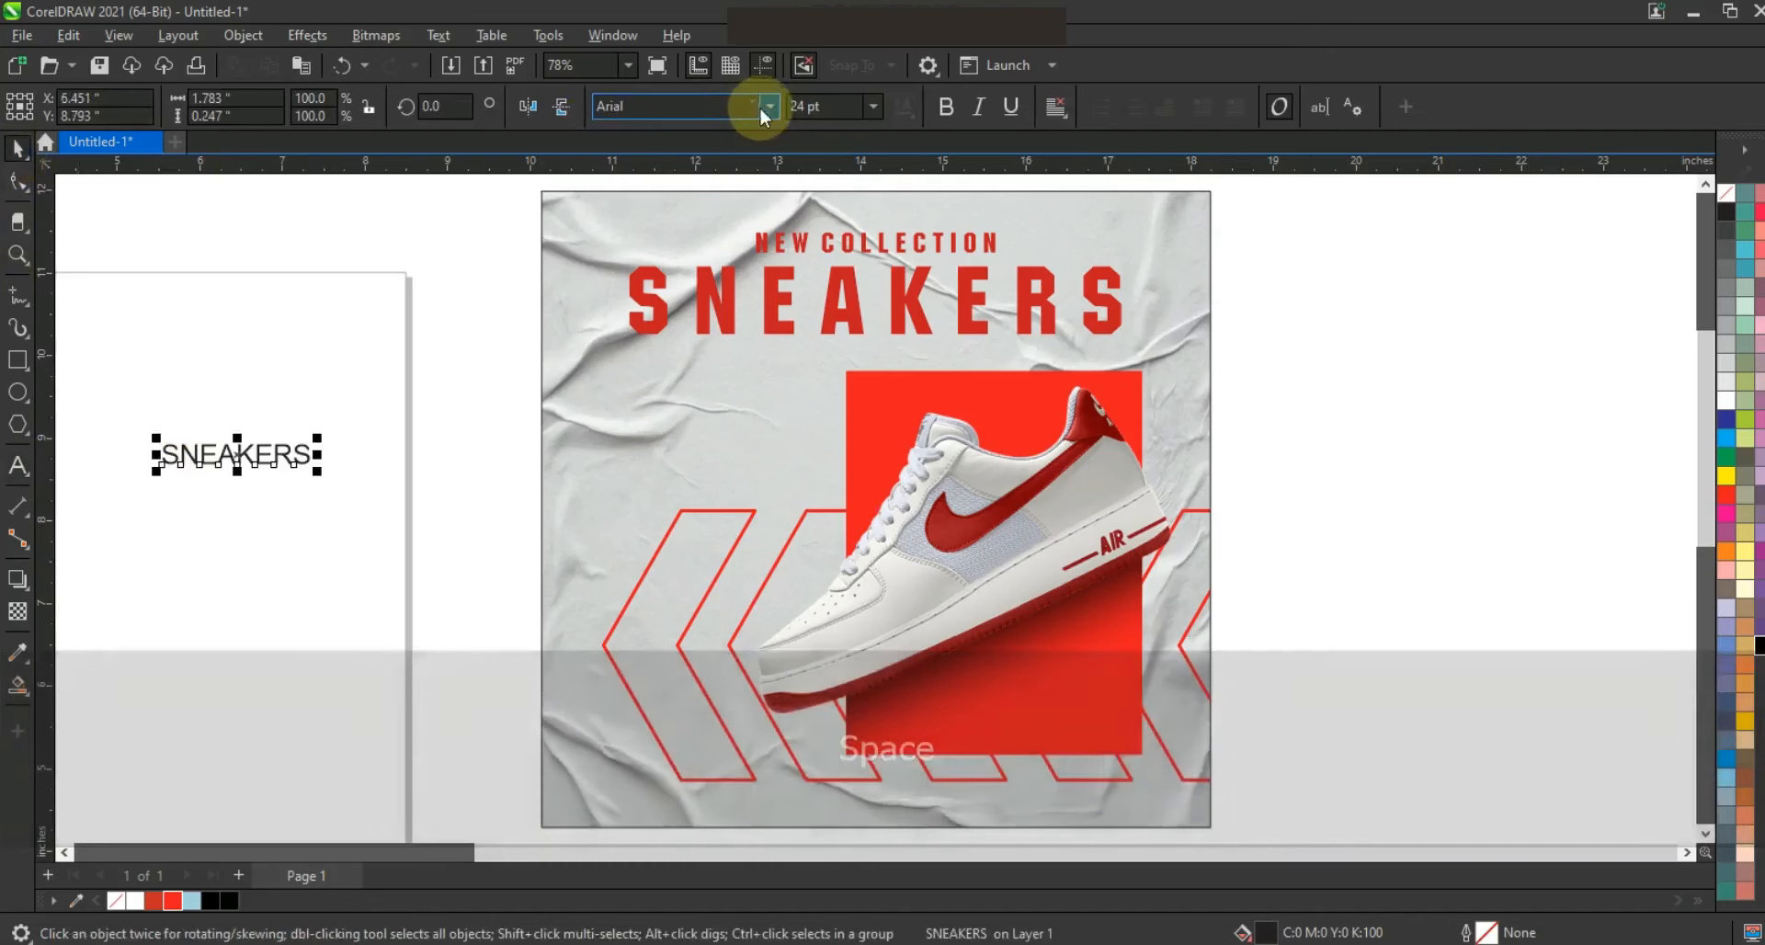
{"action": "left_click", "coordinate": [768, 107]}
{"action": "left_click", "coordinate": [662, 172]}
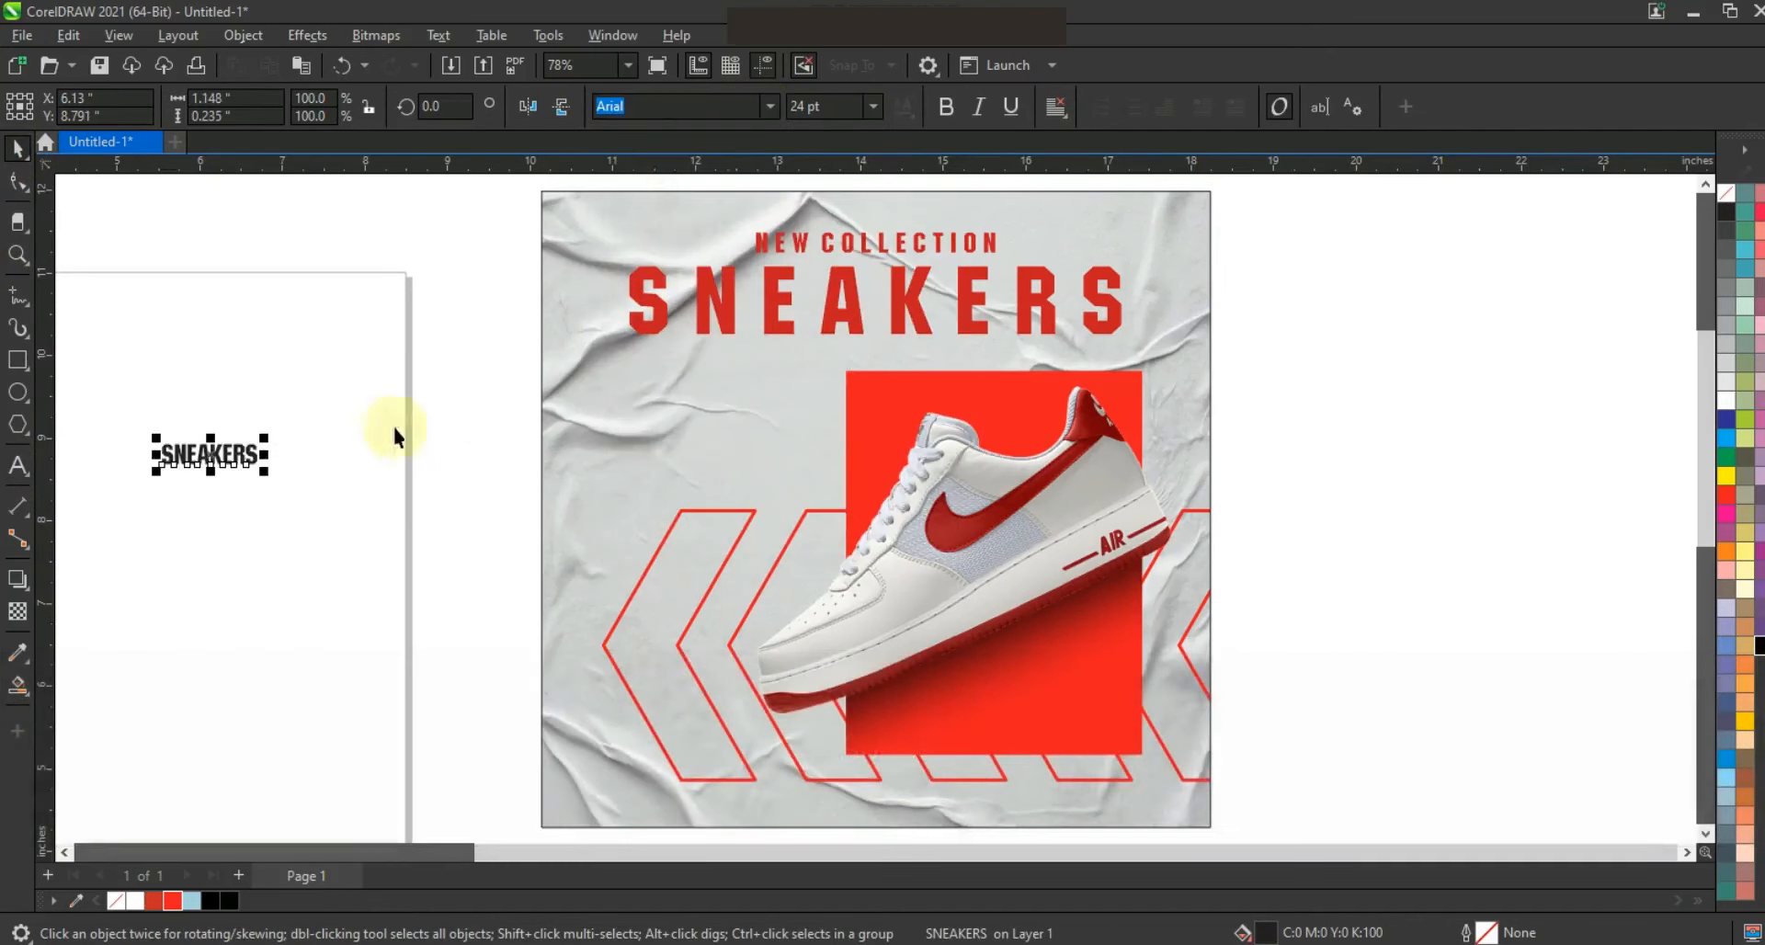
- Rotate the small SNEAKERS text to 270 degrees and place it between the red rectangle and the poster's right edge
{"action": "left_click", "coordinate": [244, 451]}
{"action": "left_click_drag", "start_coordinate": [266, 439], "coordinate": [232, 513]}
{"action": "left_click", "coordinate": [277, 505]}
{"action": "left_click_drag", "start_coordinate": [221, 455], "coordinate": [1183, 413]}
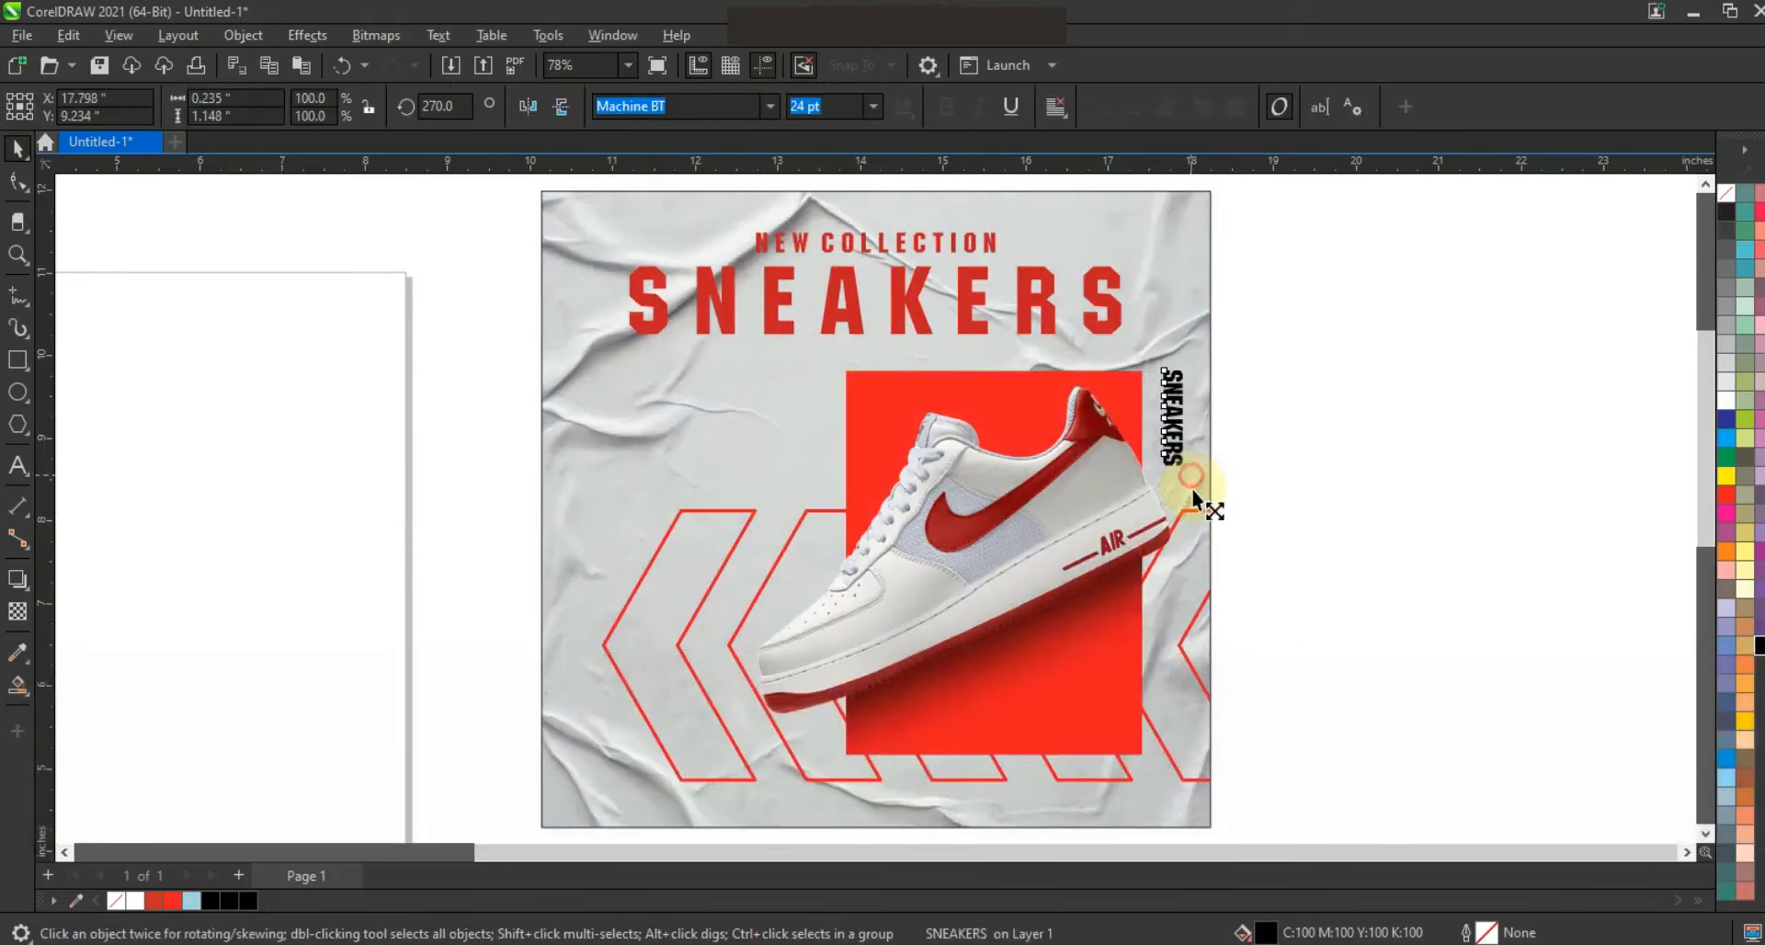
- Enlarge the vertical SNEAKERS text to about 31.9 pt and place a copy near the poster's lower-left edge
{"action": "left_click_drag", "start_coordinate": [1195, 503], "coordinate": [1198, 511]}
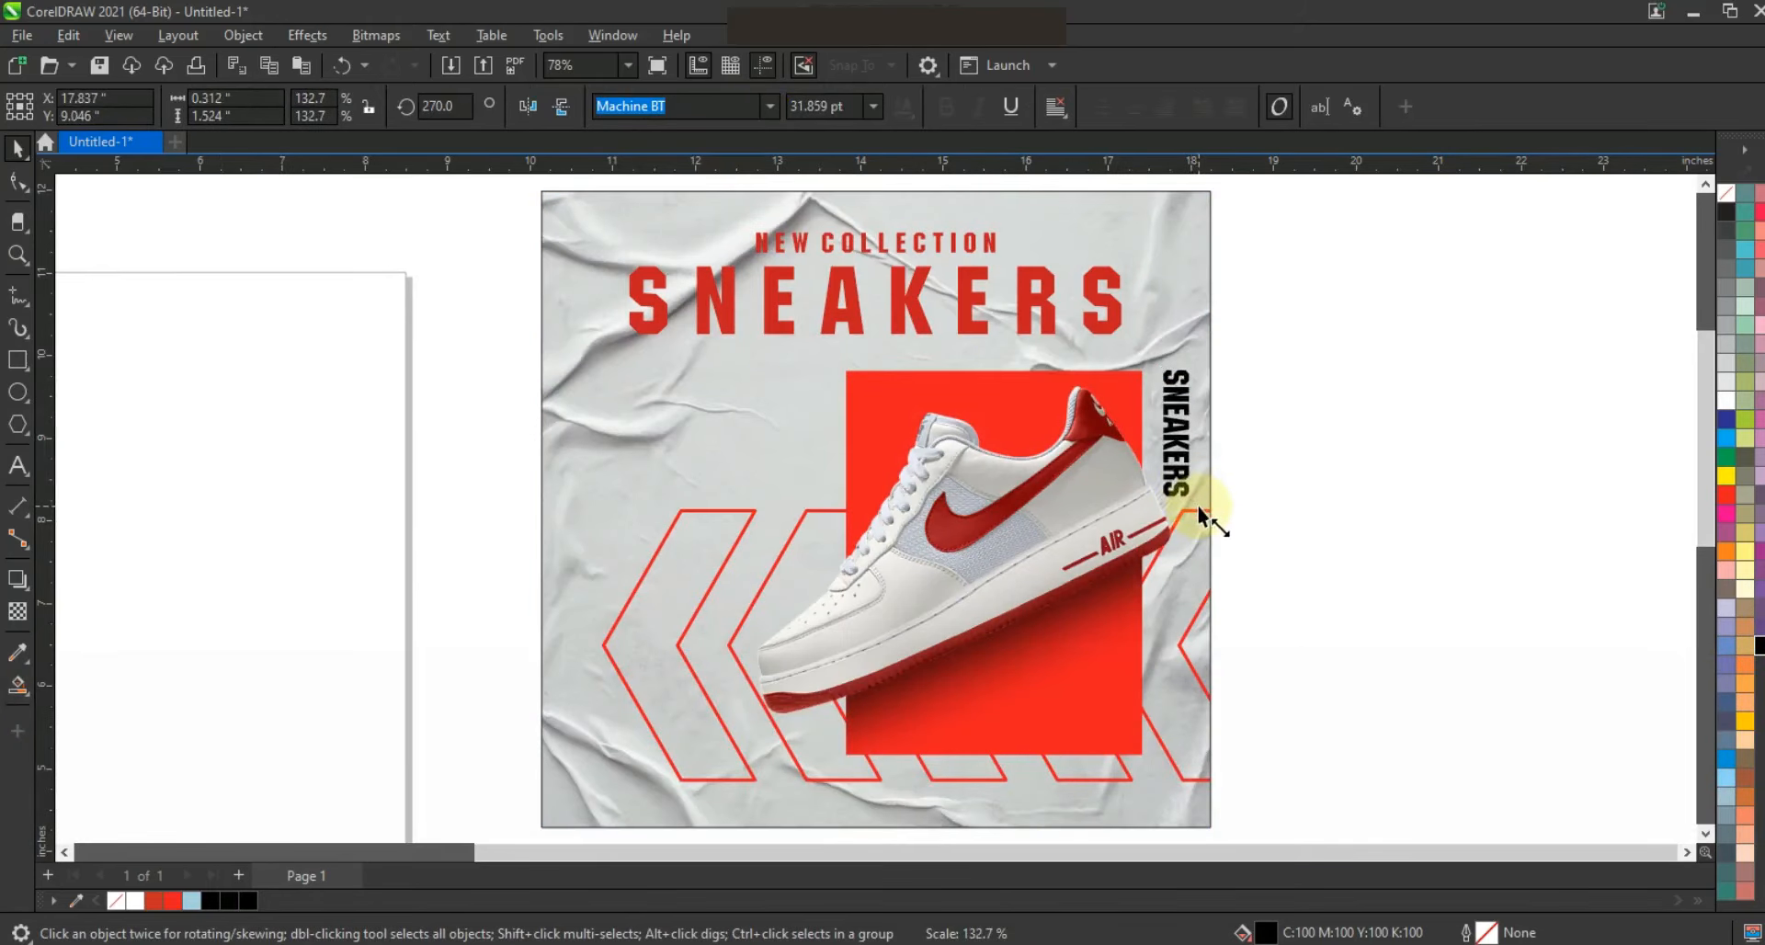
{"action": "left_click", "coordinate": [1183, 483]}
{"action": "left_click_drag", "start_coordinate": [1197, 504], "coordinate": [655, 688]}
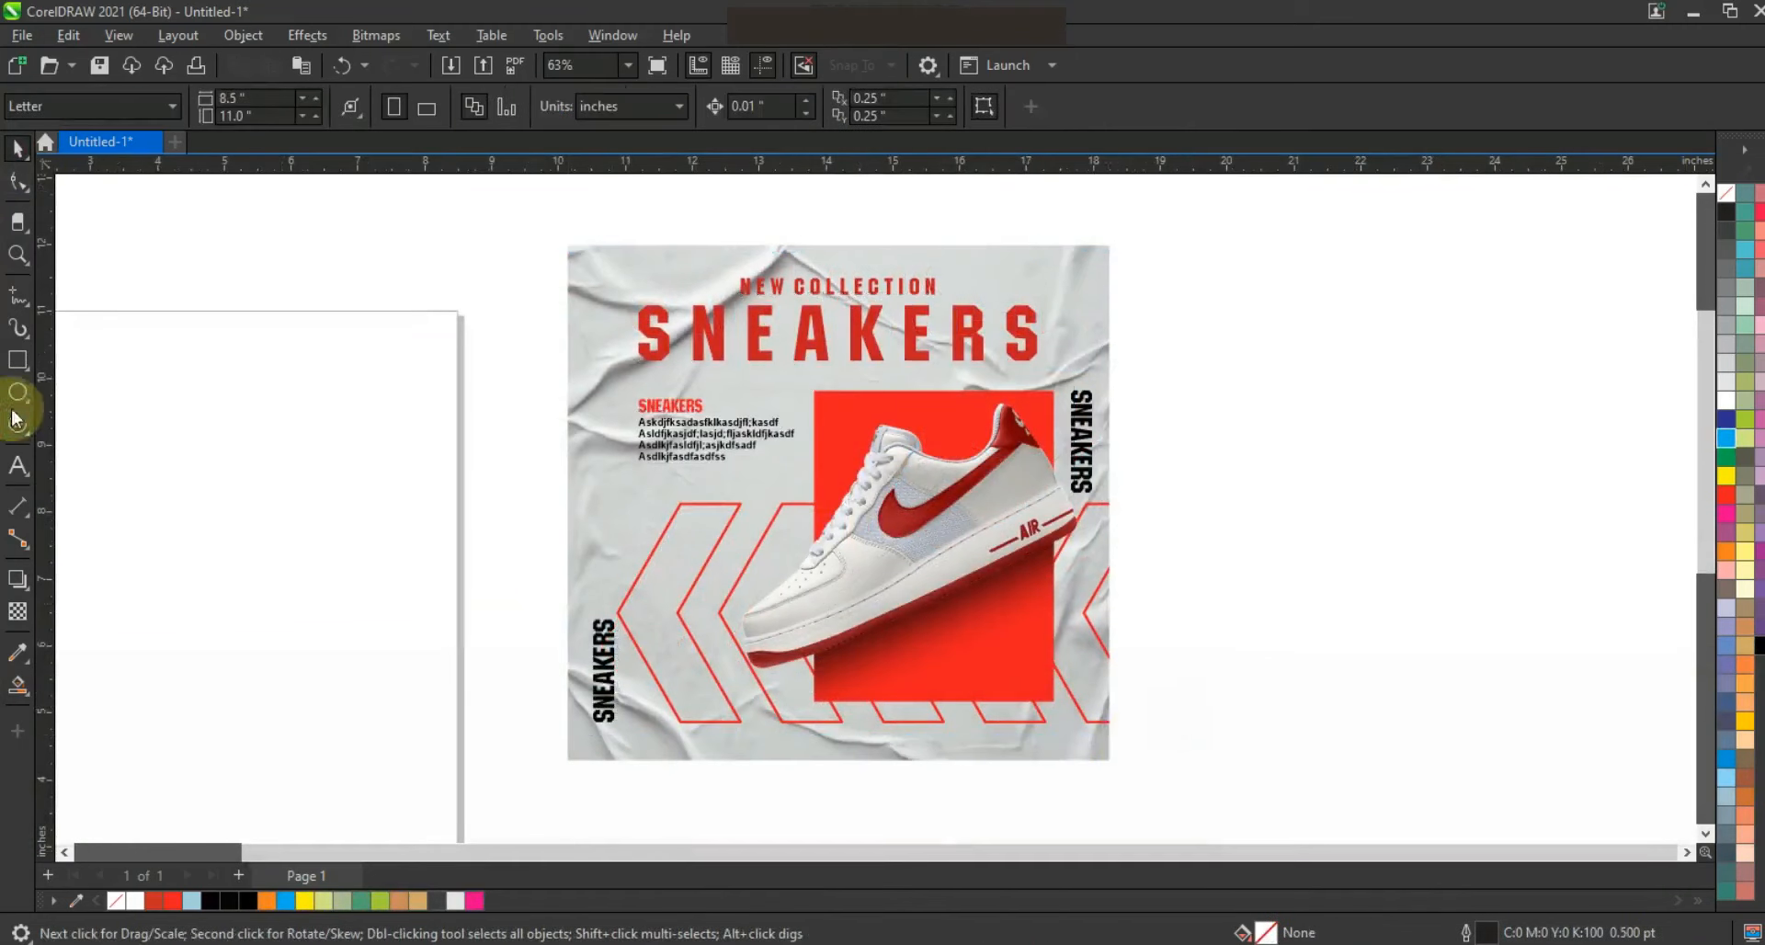
- Draw a rectangle around the whole poster, about 9.11 by 8.57 inches, with a 4 pt outline
{"action": "left_click", "coordinate": [17, 359]}
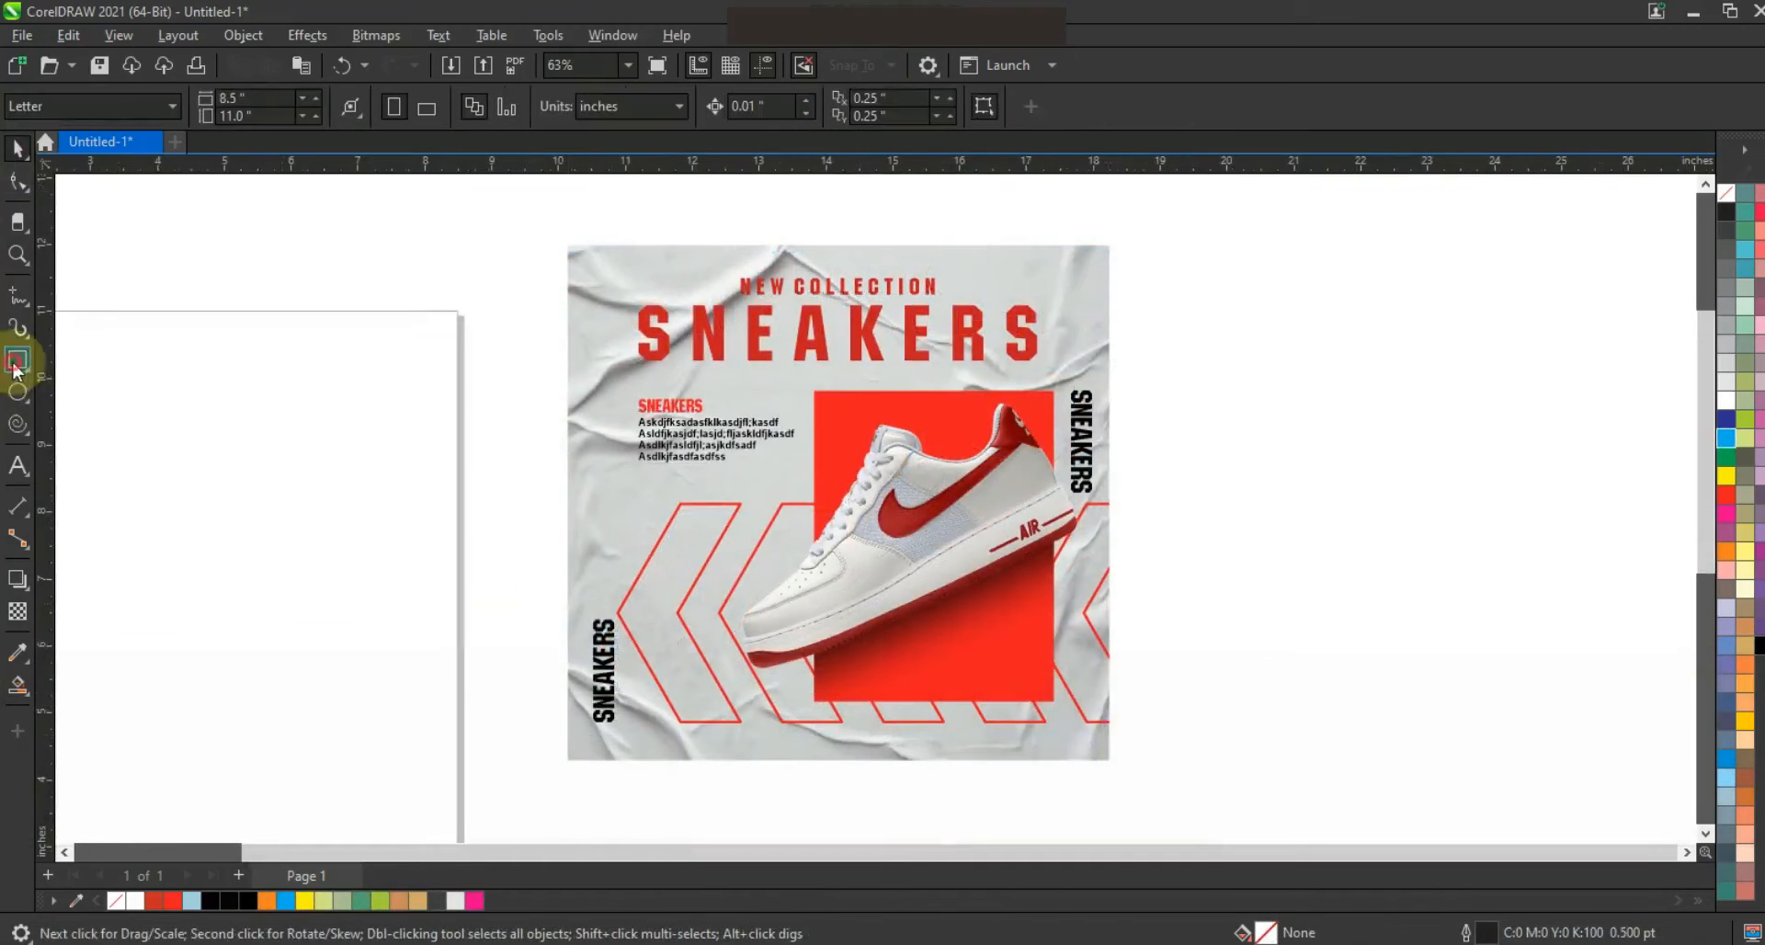
{"action": "left_click_drag", "start_coordinate": [561, 241], "coordinate": [1124, 768]}
{"action": "left_click", "coordinate": [17, 148]}
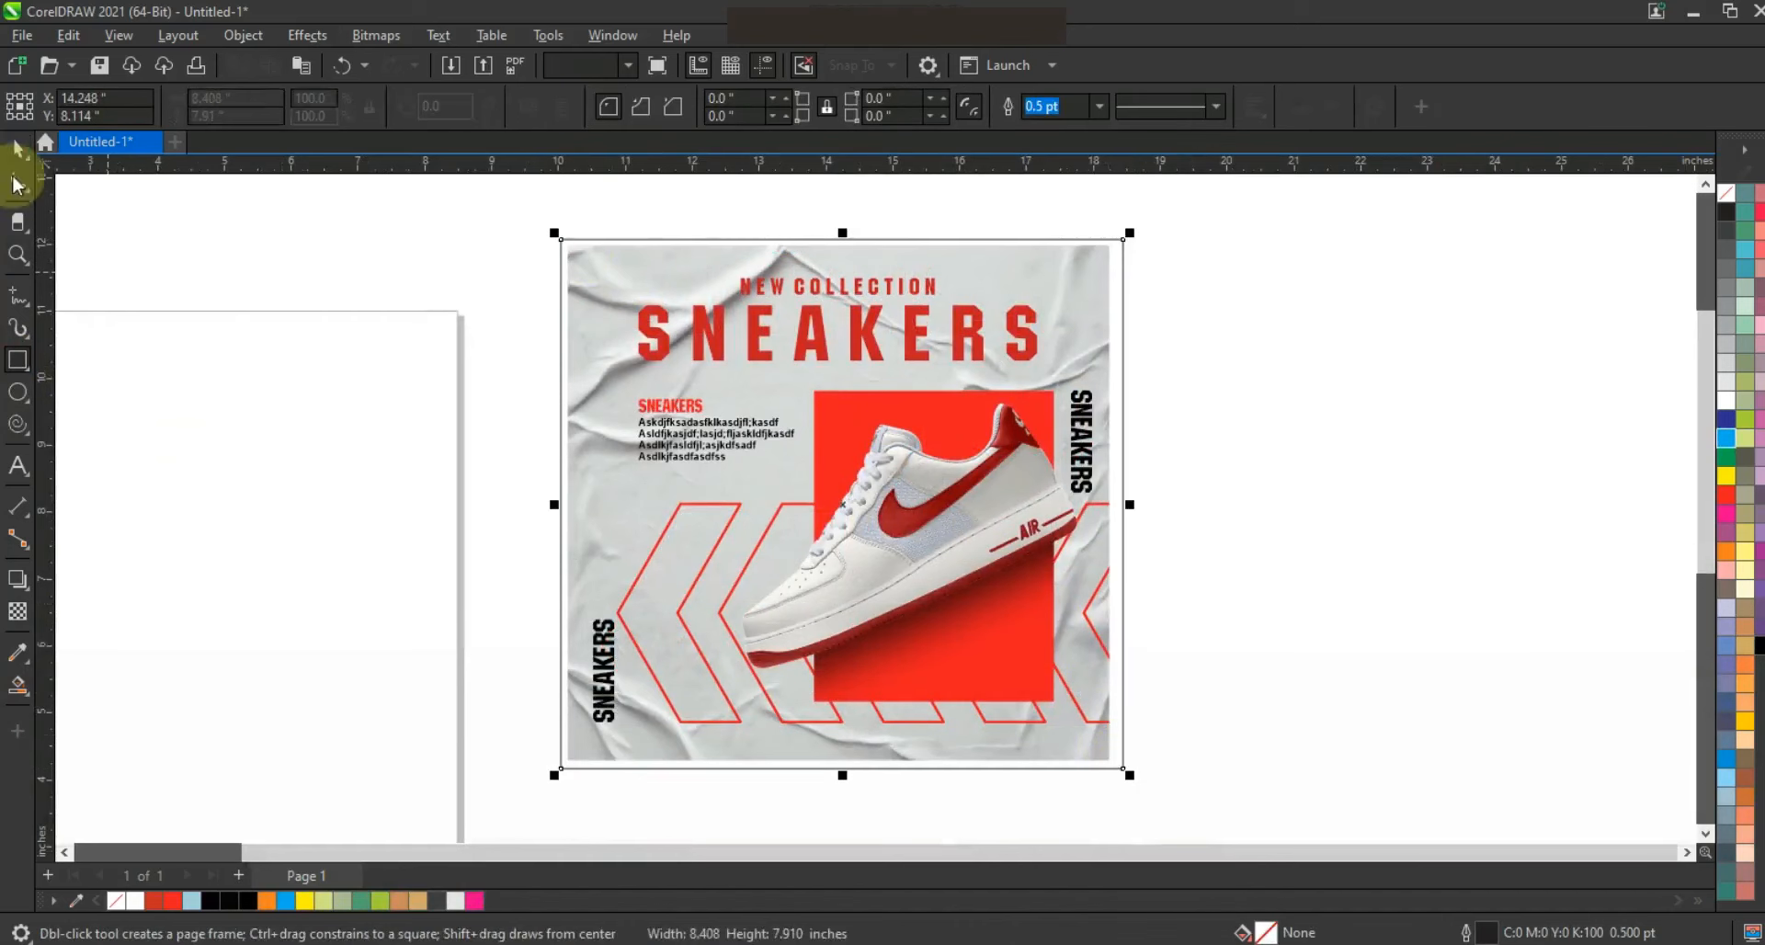
{"action": "left_click_drag", "start_coordinate": [551, 243], "coordinate": [528, 220]}
{"action": "left_click_drag", "start_coordinate": [1128, 268], "coordinate": [1122, 266]}
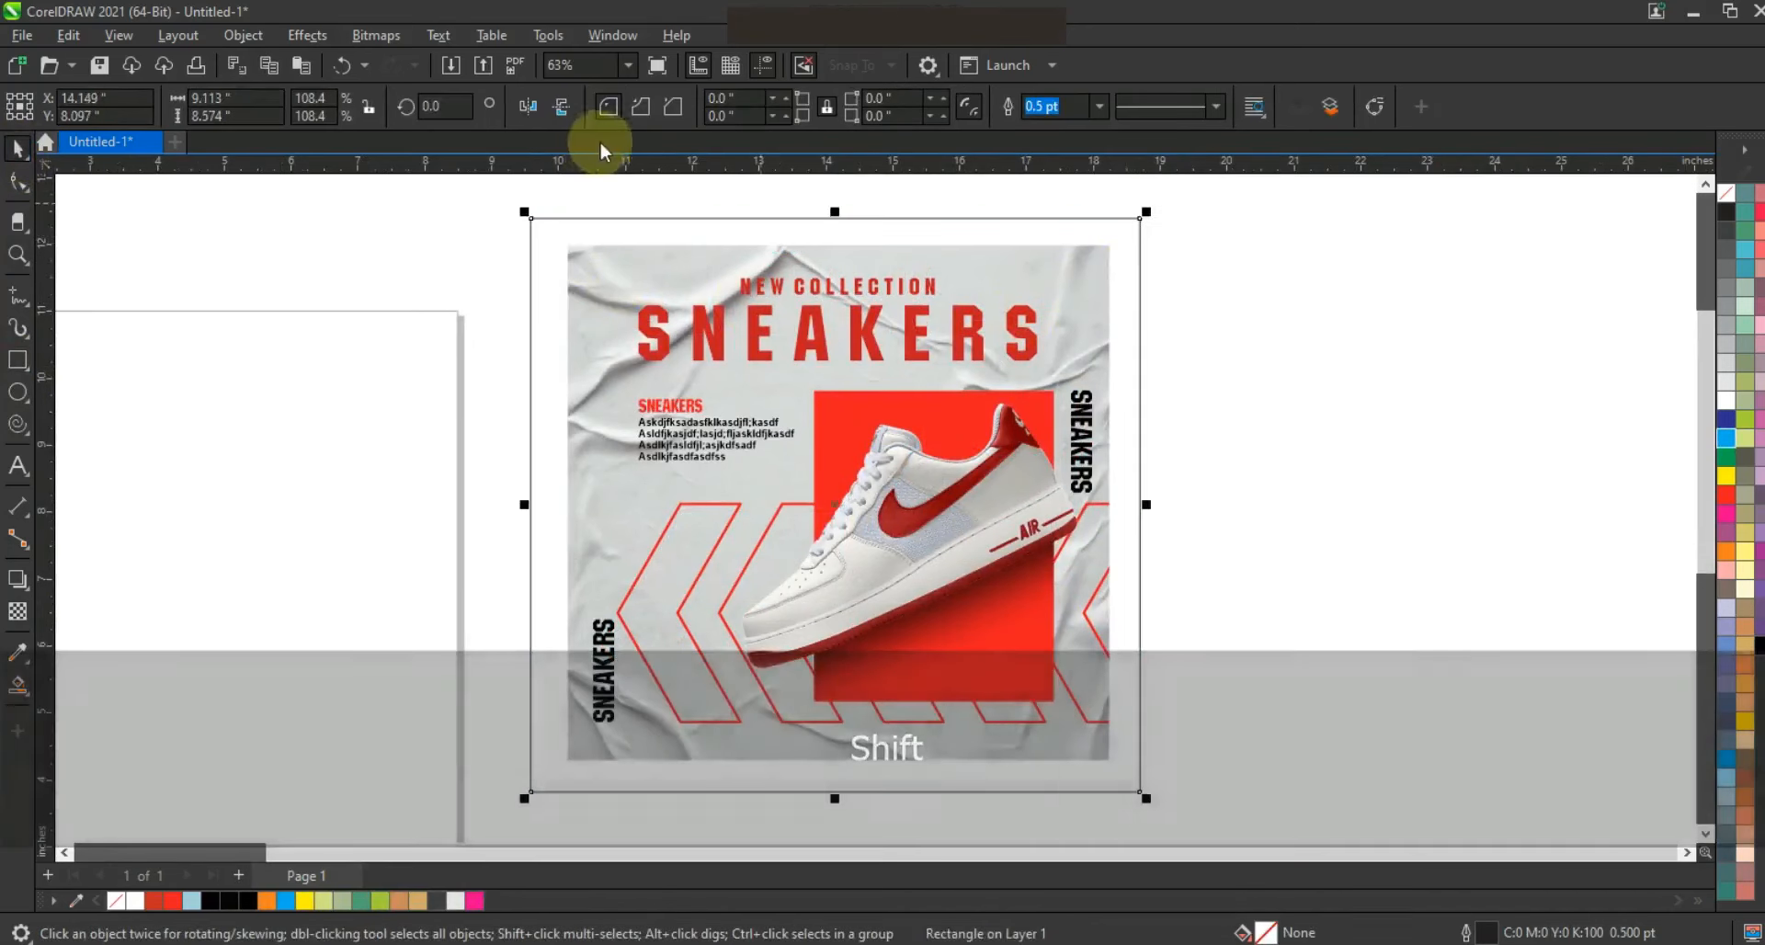
{"action": "left_click", "coordinate": [1100, 107]}
{"action": "left_click", "coordinate": [1048, 230]}
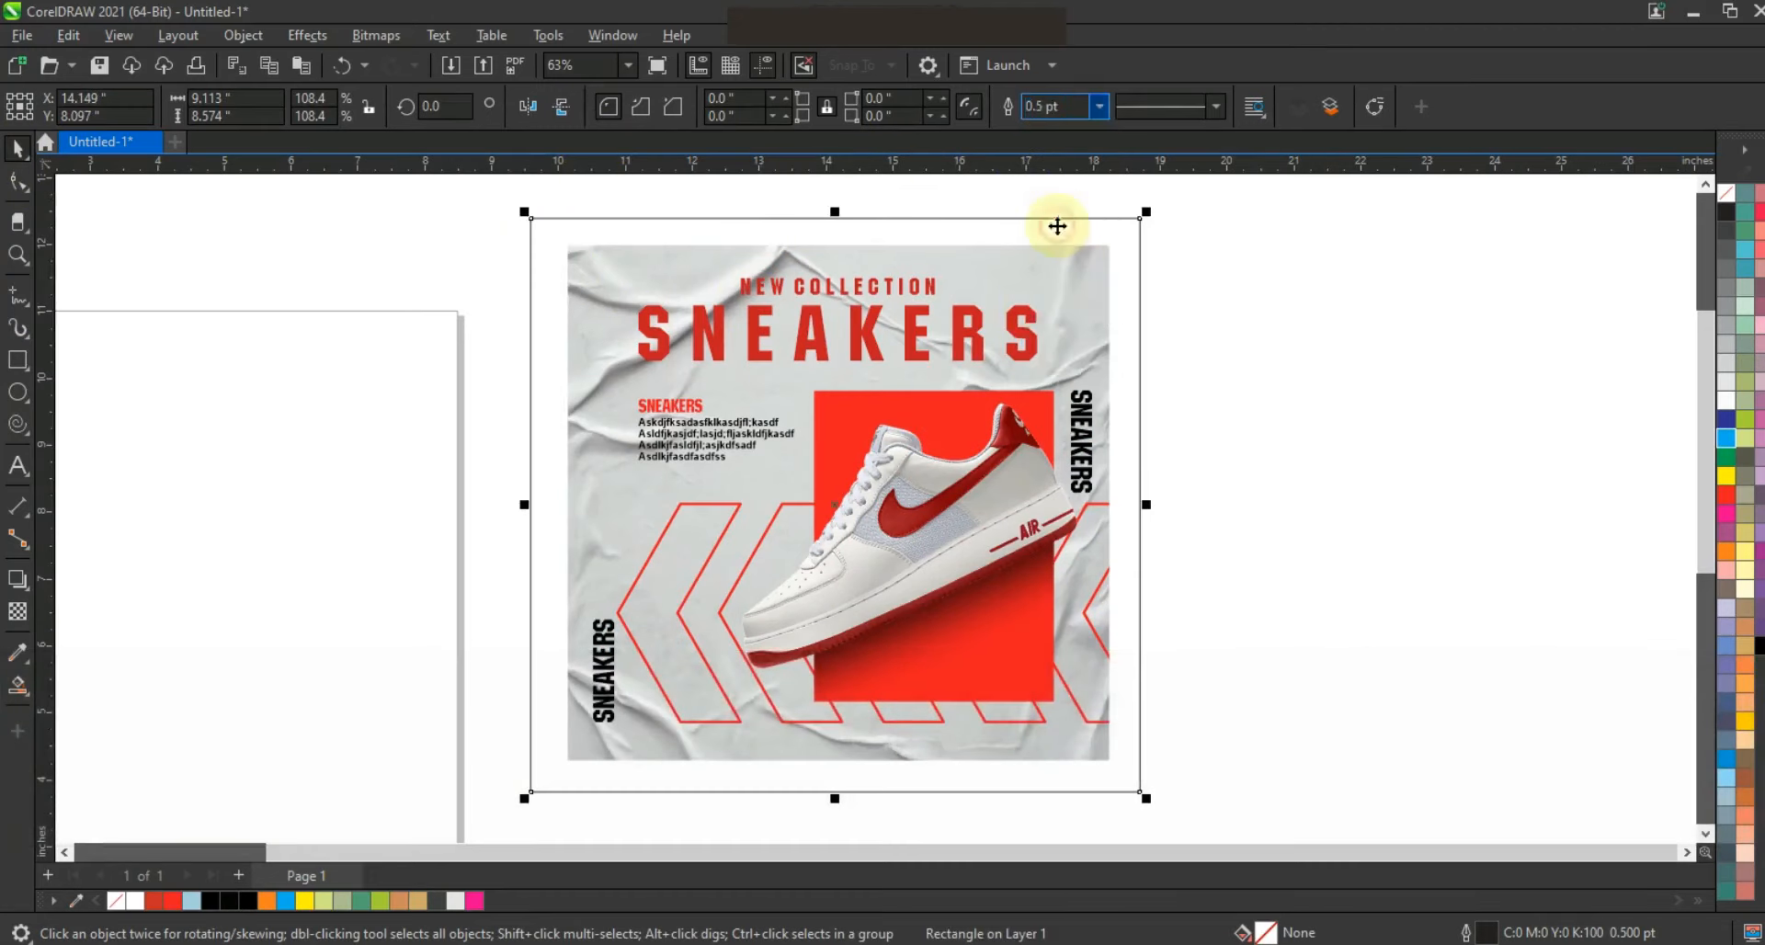
{"action": "left_click", "coordinate": [1281, 550]}
- Bring the texts, sneaker and red rectangle to the front and fill the large surrounding rectangle with cyan
{"action": "left_click_drag", "start_coordinate": [1089, 648], "coordinate": [1174, 736]}
{"action": "key", "text": "shift+Page_Up"}
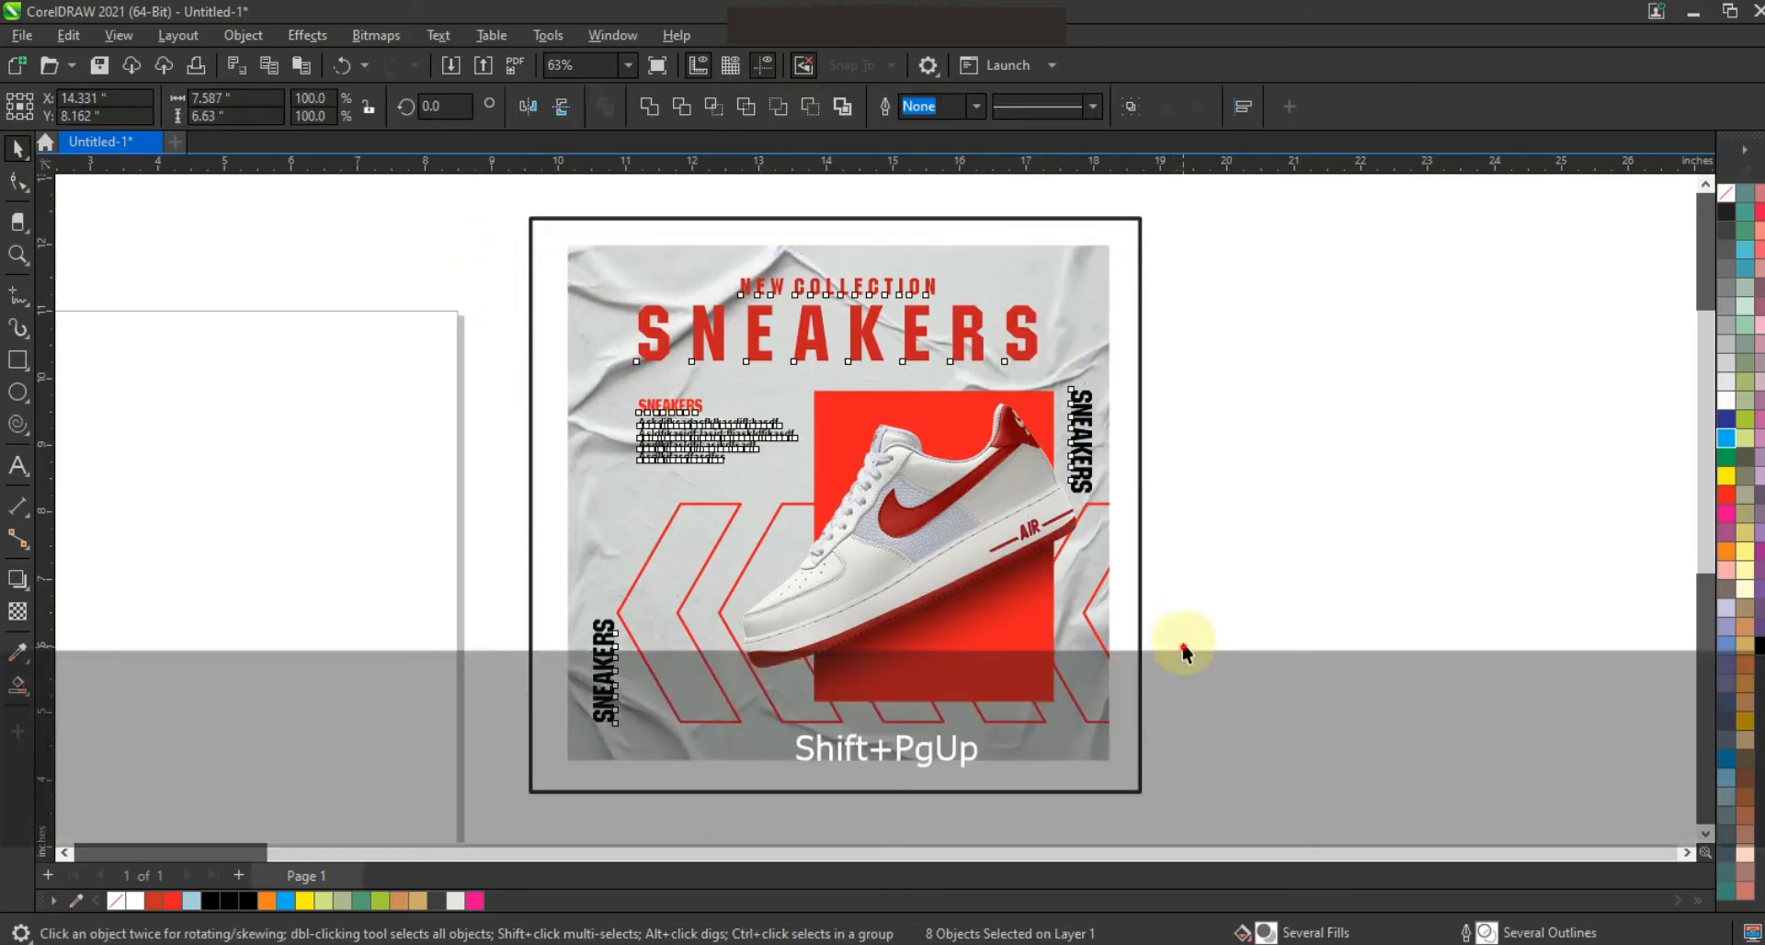
{"action": "left_click", "coordinate": [1140, 559]}
{"action": "left_click", "coordinate": [1726, 441]}
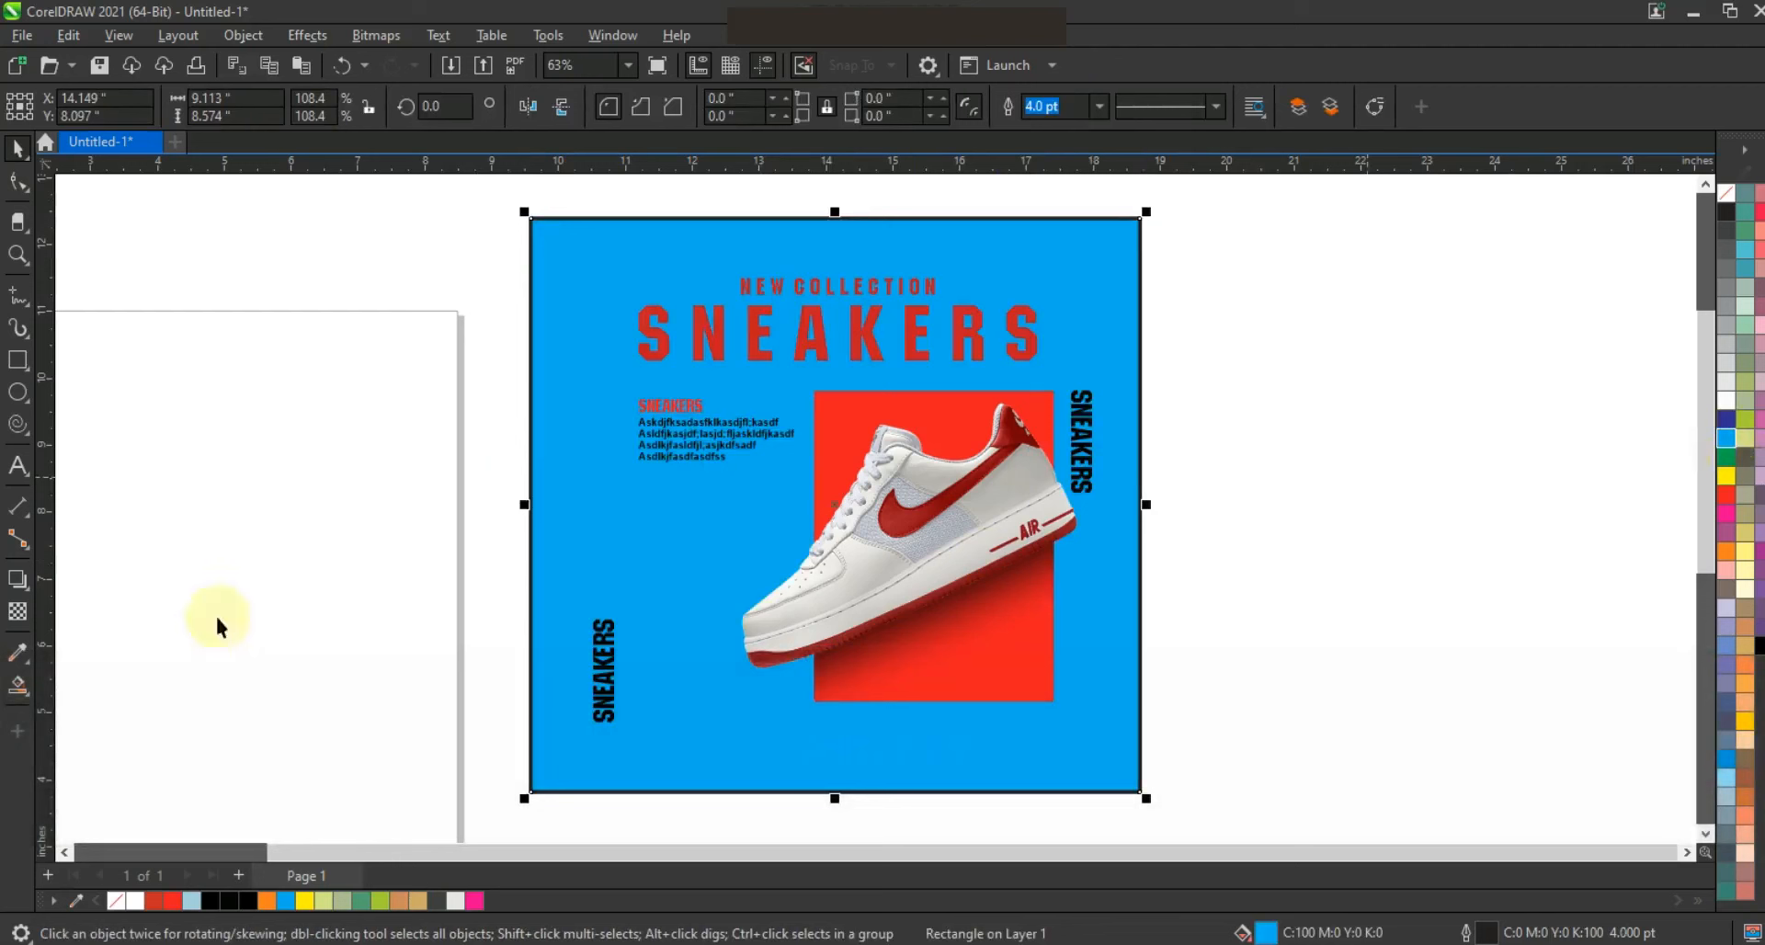
- Set the cyan rectangle's transparency merge mode to Overlay and shrink it to about 8.73 by 8.21 inches around its center
{"action": "left_click", "coordinate": [17, 611]}
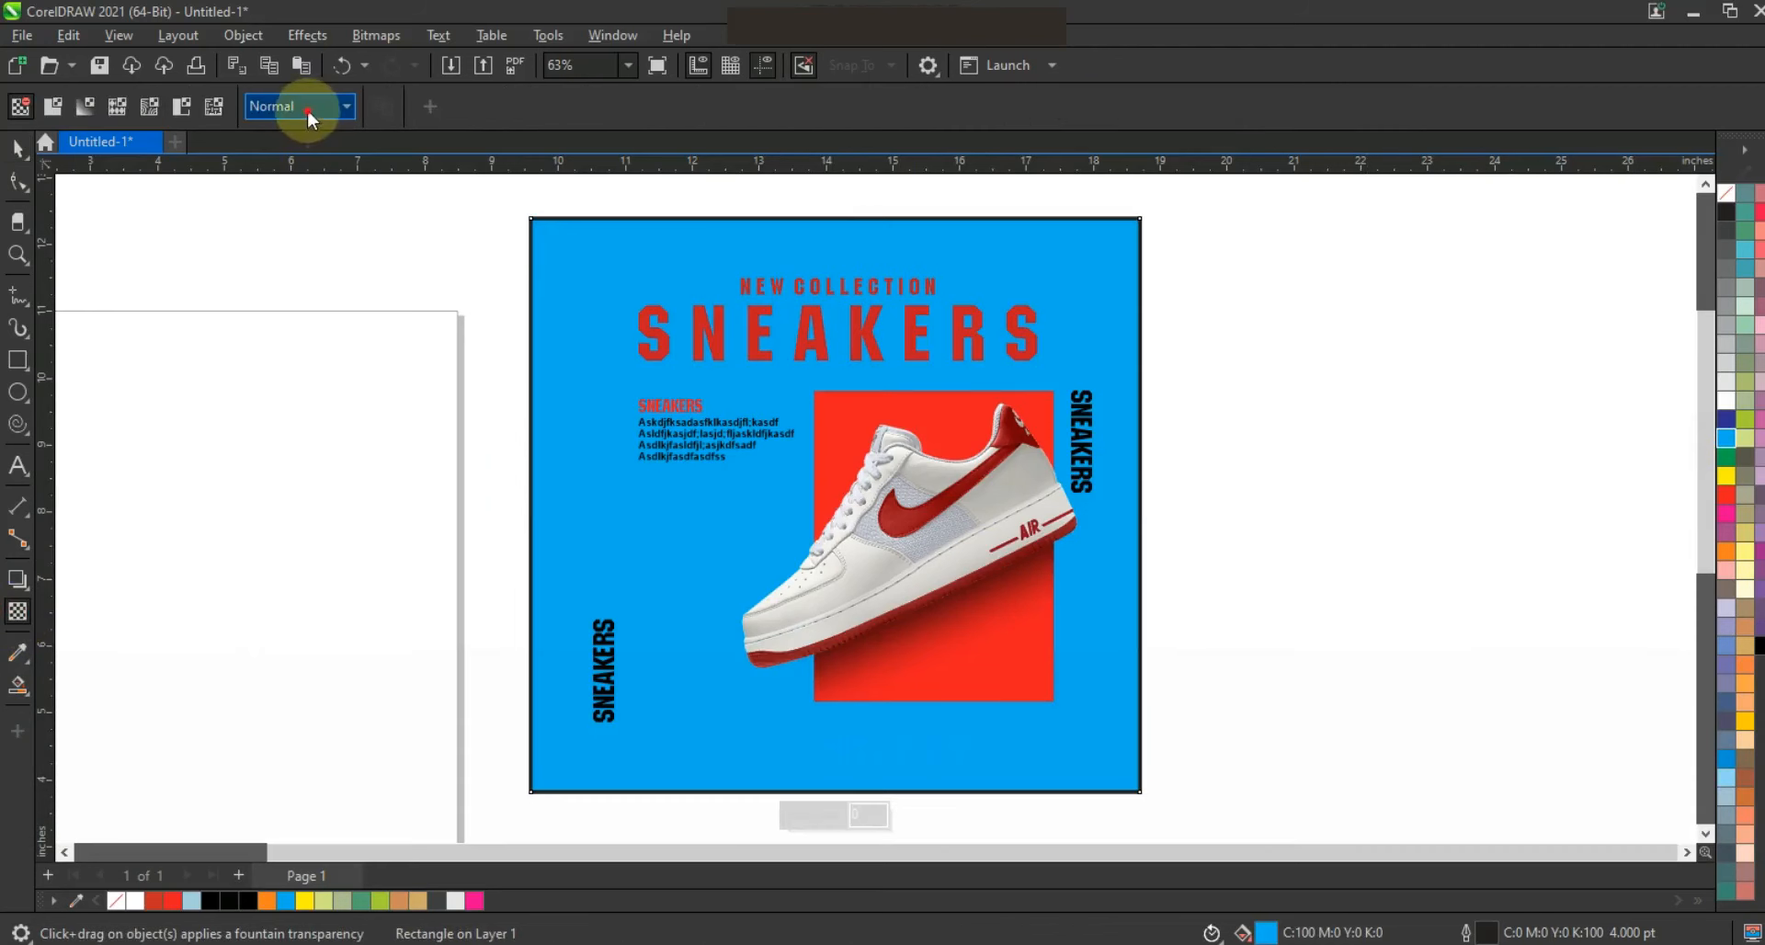
{"action": "left_click", "coordinate": [307, 109]}
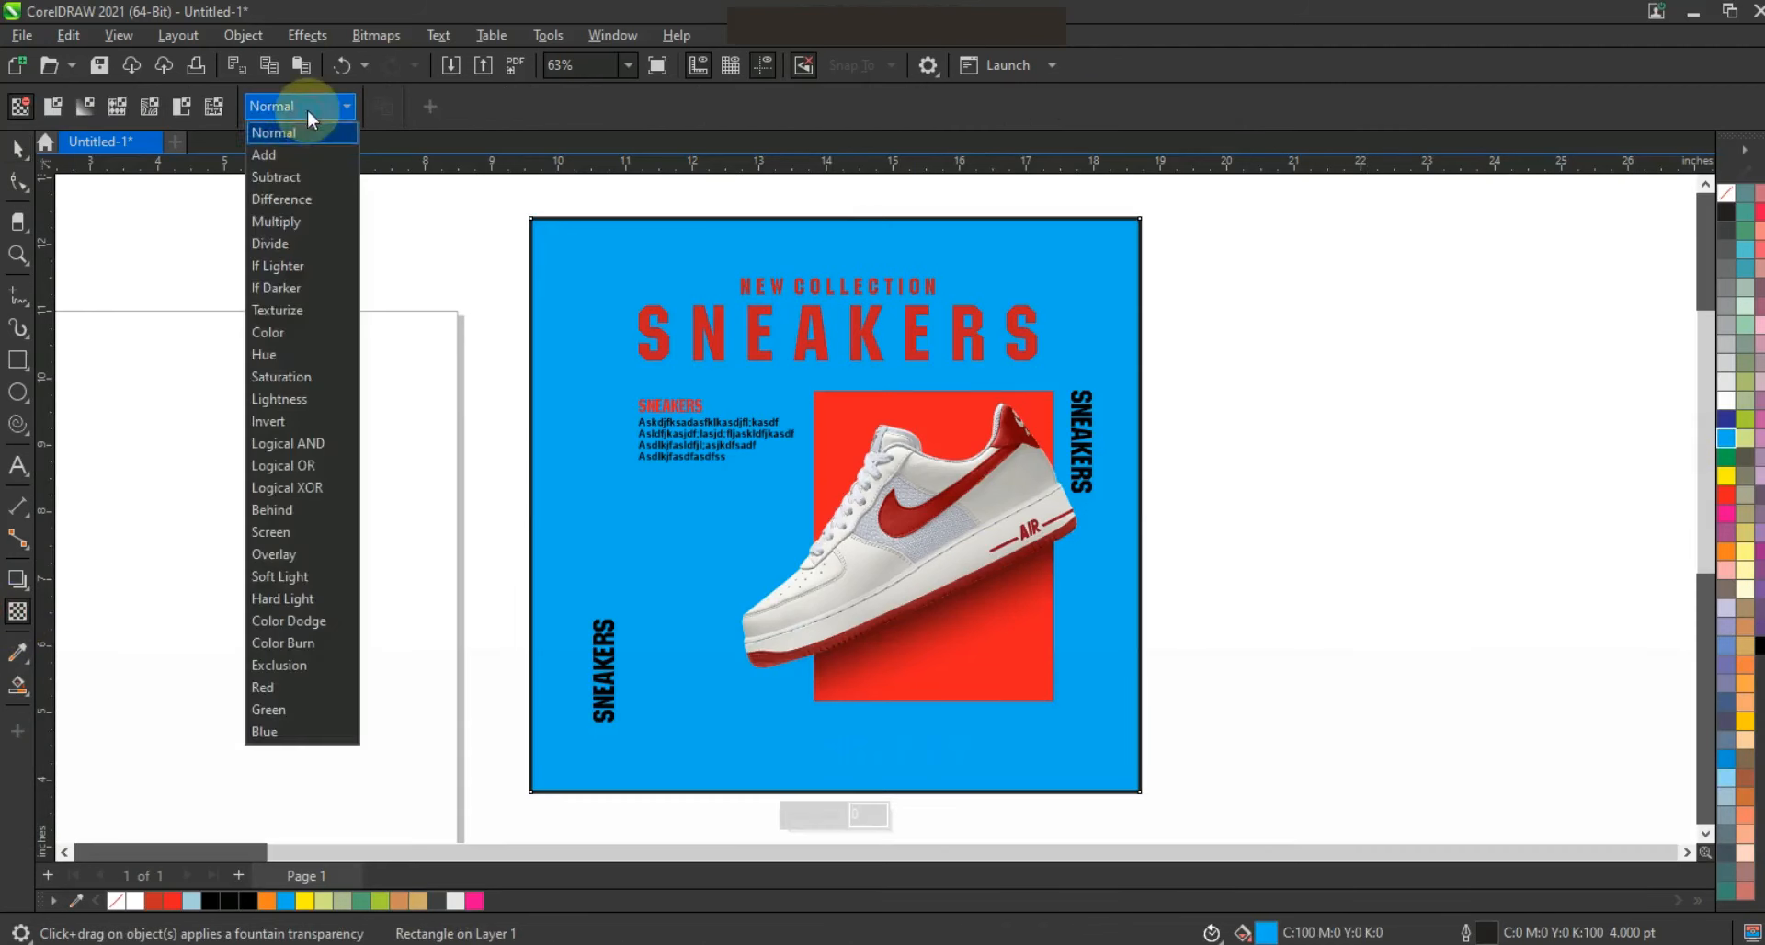
{"action": "left_click", "coordinate": [291, 554]}
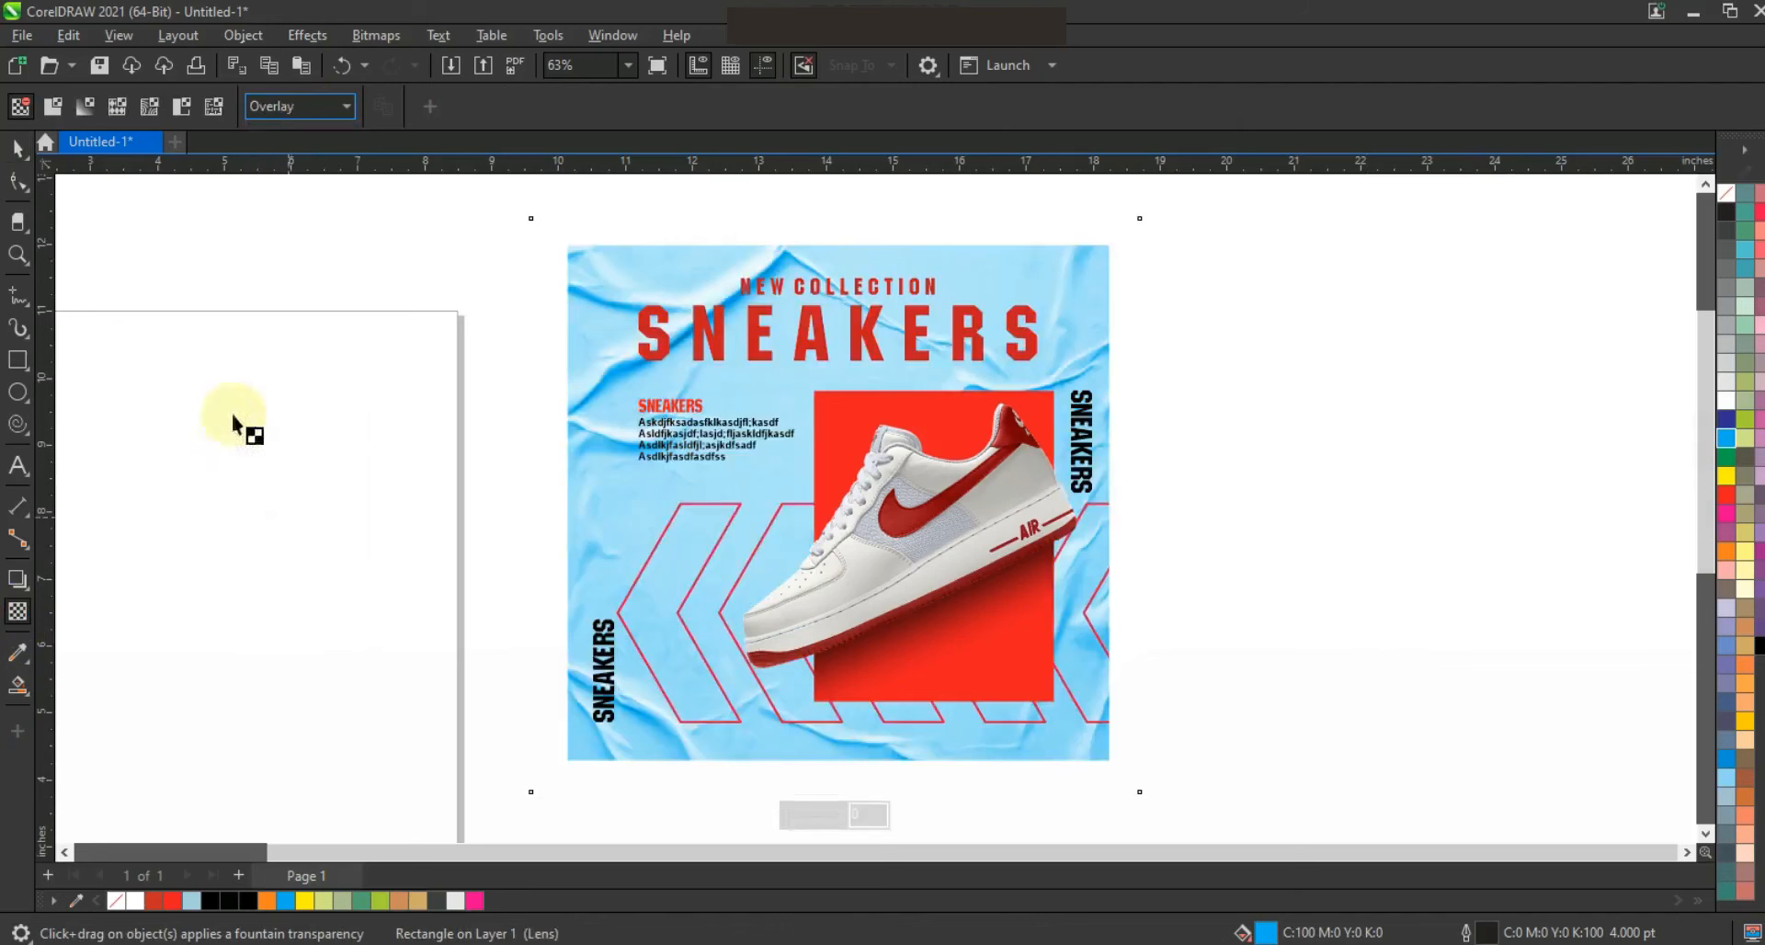
{"action": "left_click", "coordinate": [19, 147]}
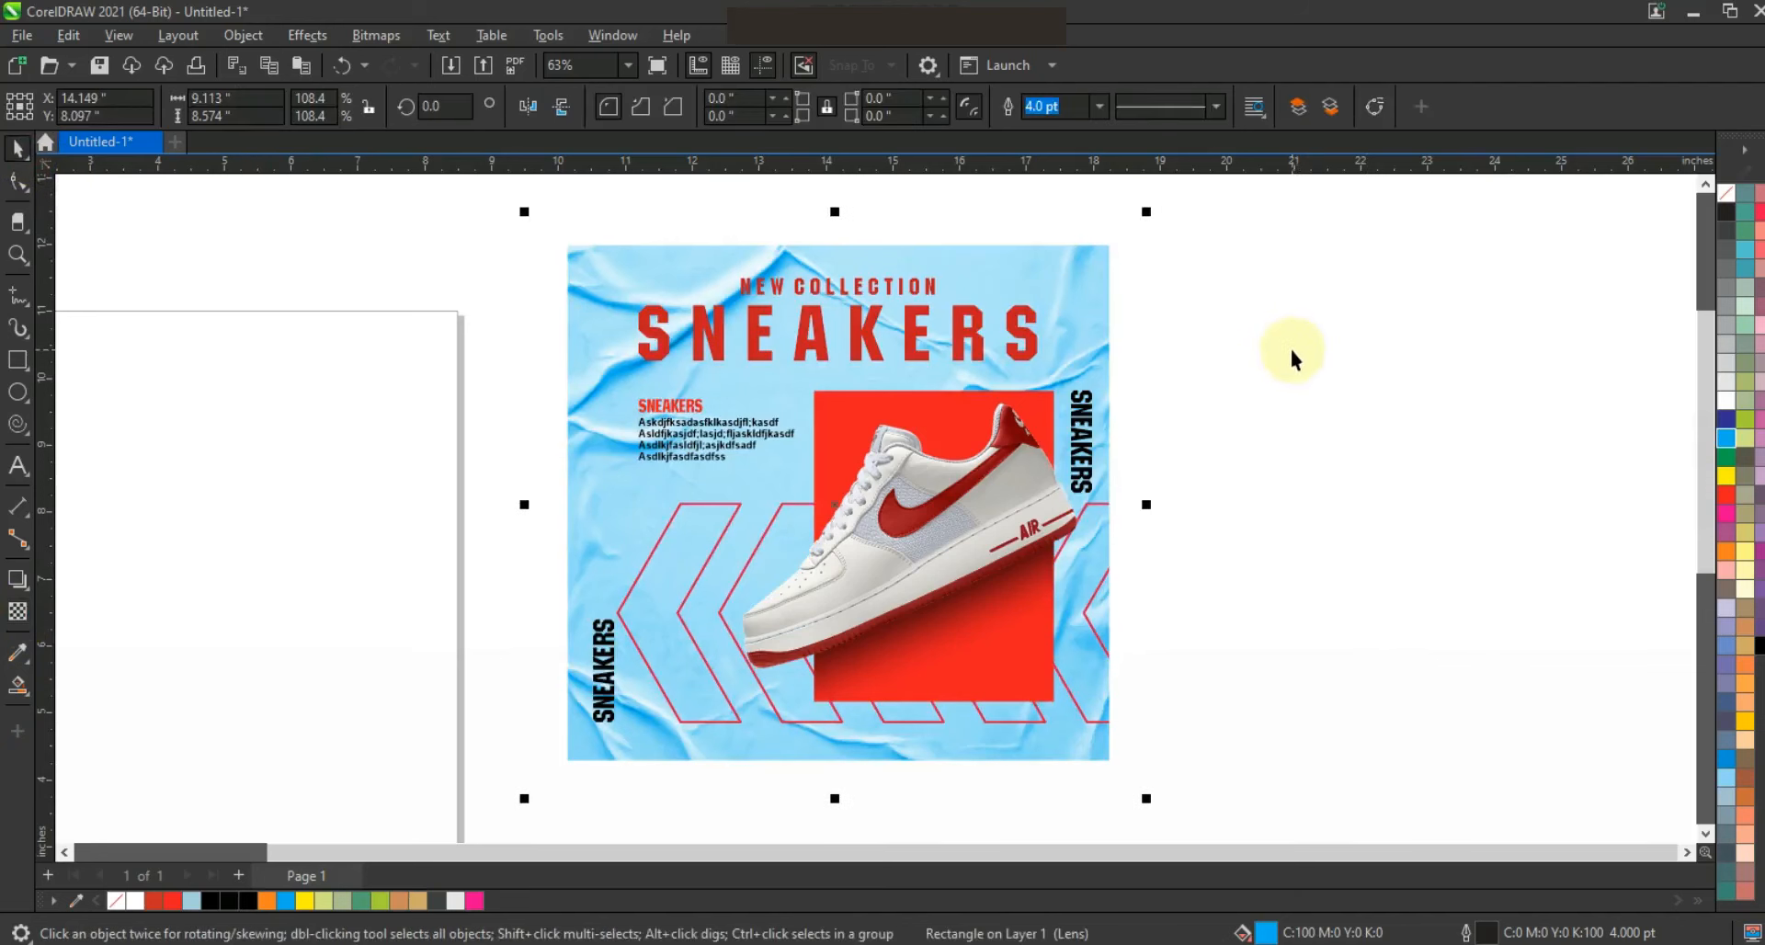
{"action": "left_click_drag", "start_coordinate": [1144, 213], "coordinate": [1134, 223]}
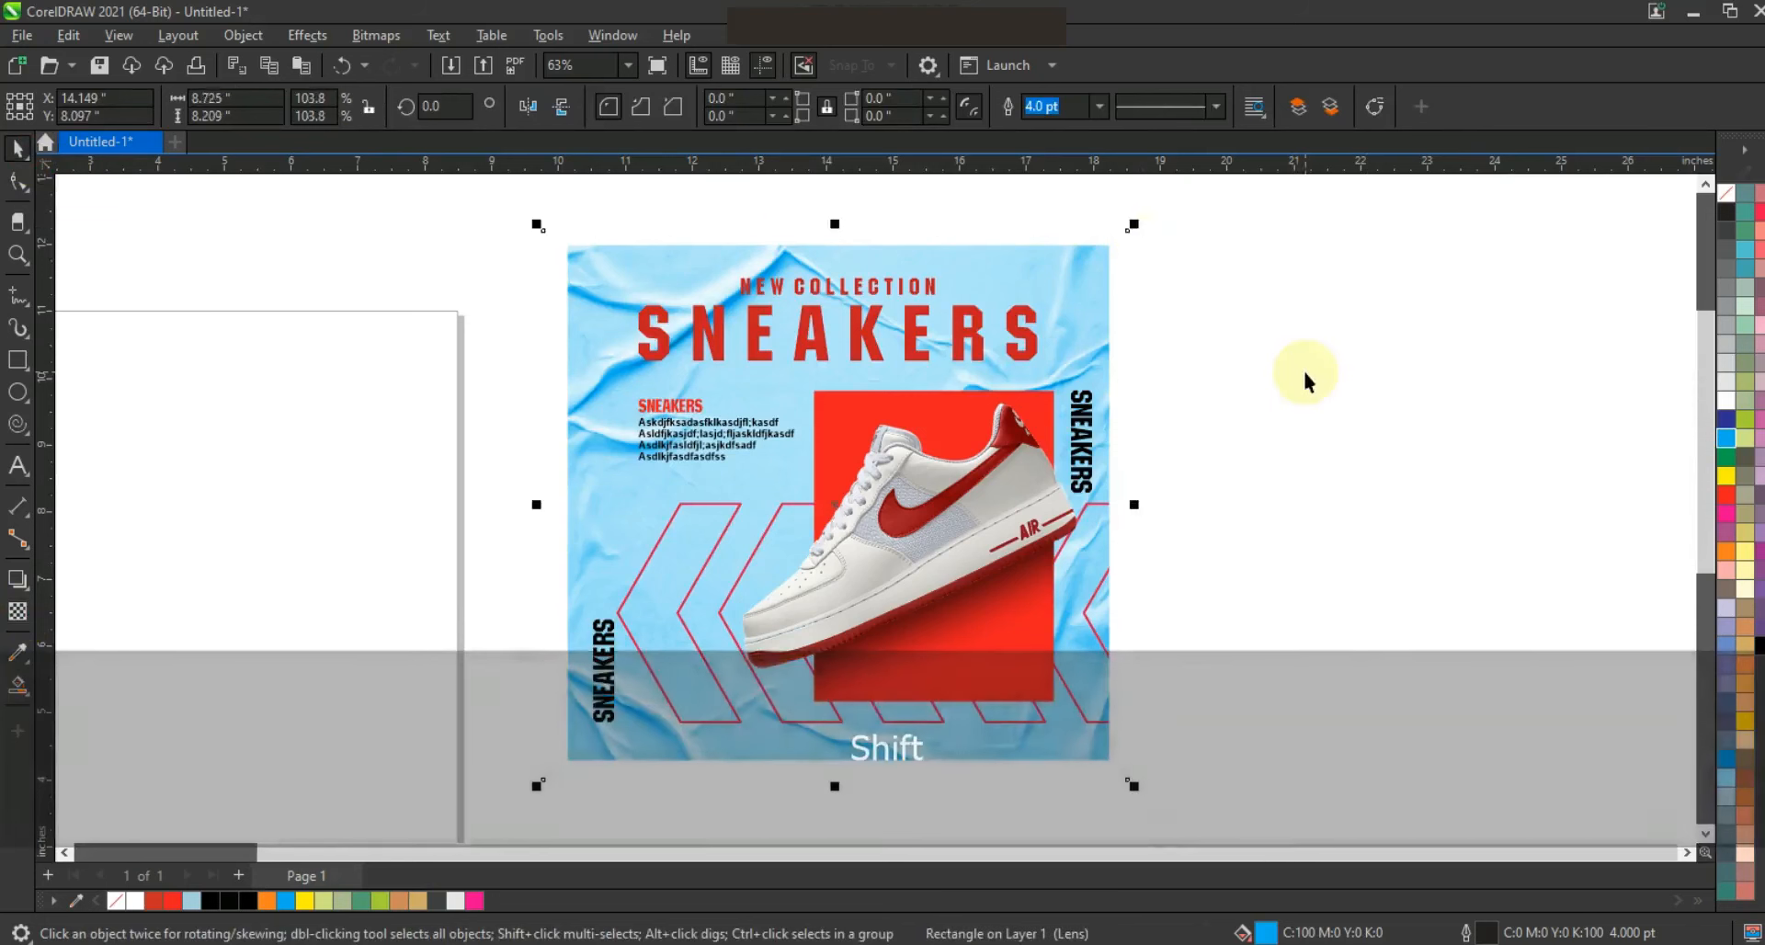
- Try magenta, muted purple, orange and blue fills on the overlay rectangle, and return it to cyan
{"action": "left_click", "coordinate": [1730, 502]}
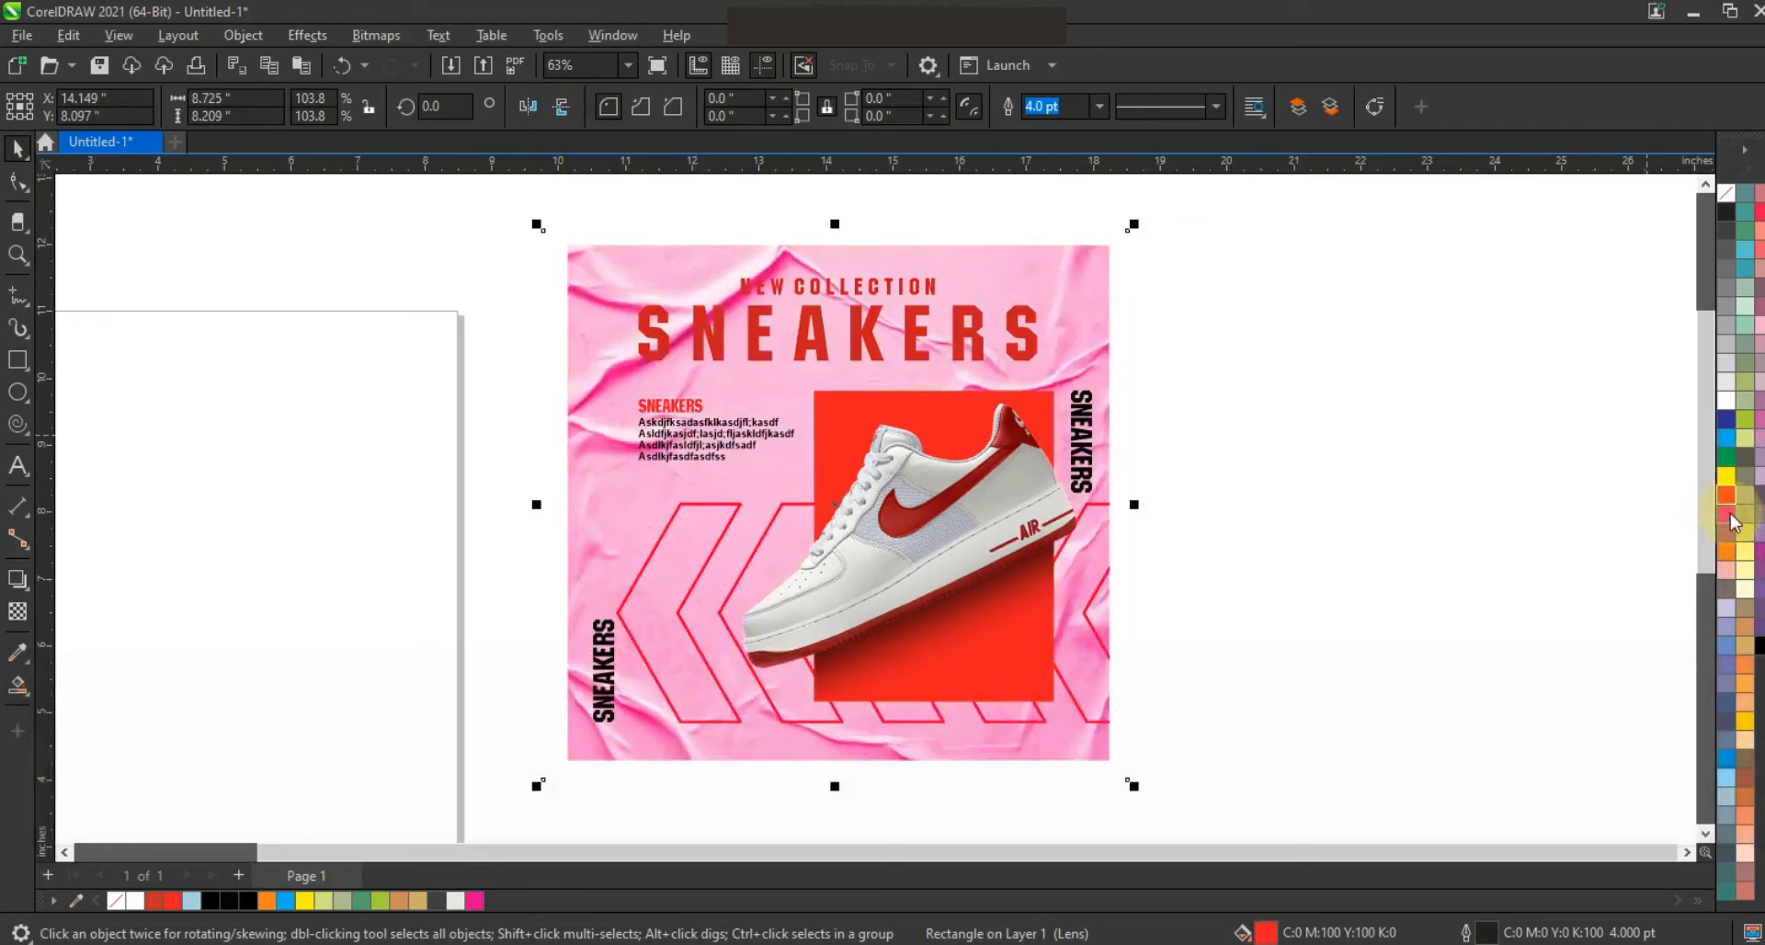
{"action": "left_click", "coordinate": [1727, 533]}
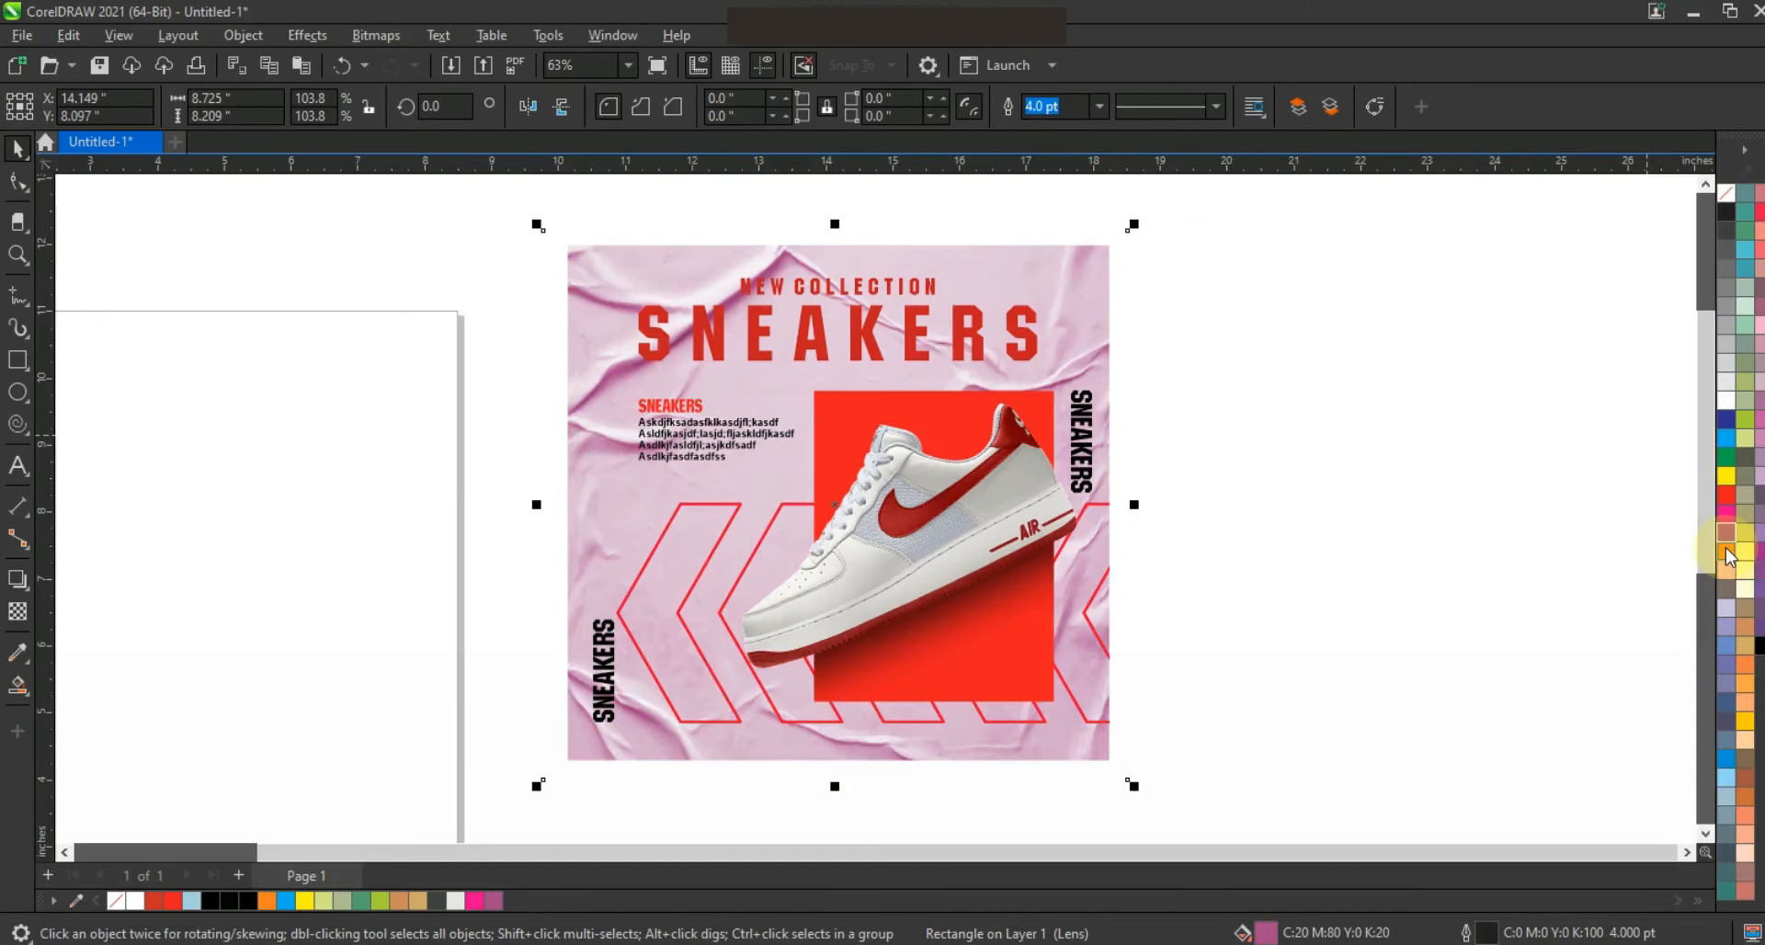
{"action": "left_click", "coordinate": [1726, 551]}
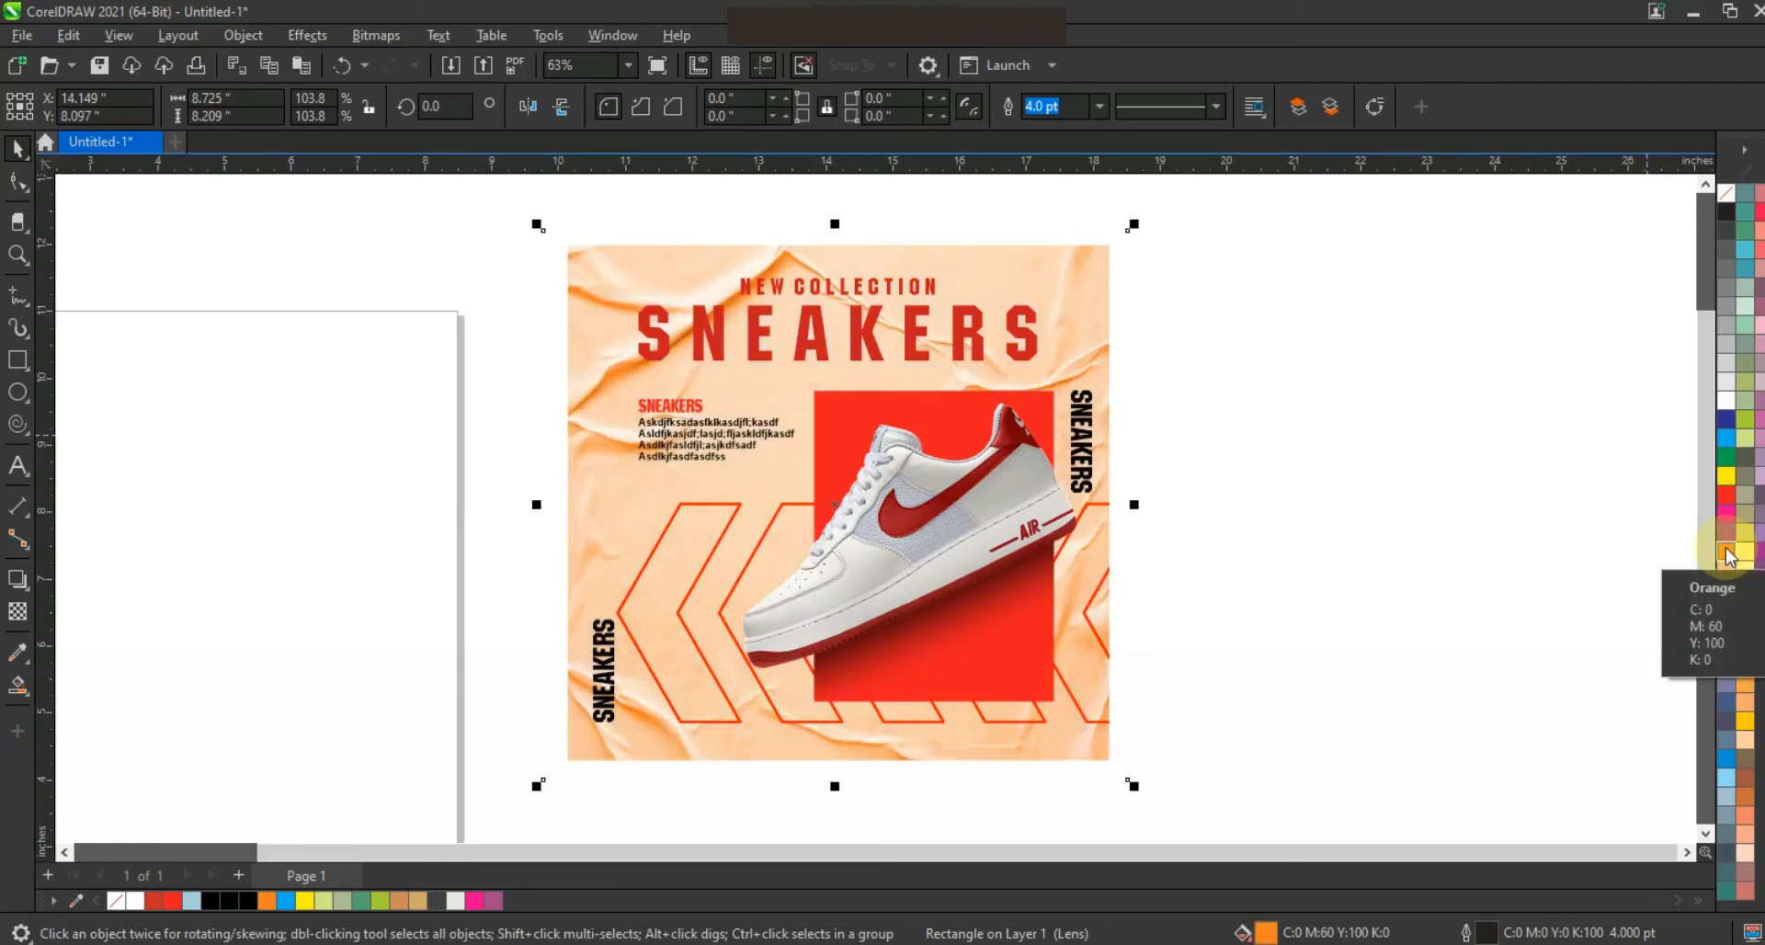
{"action": "left_click", "coordinate": [1727, 437]}
{"action": "key", "text": "ctrl+z"}
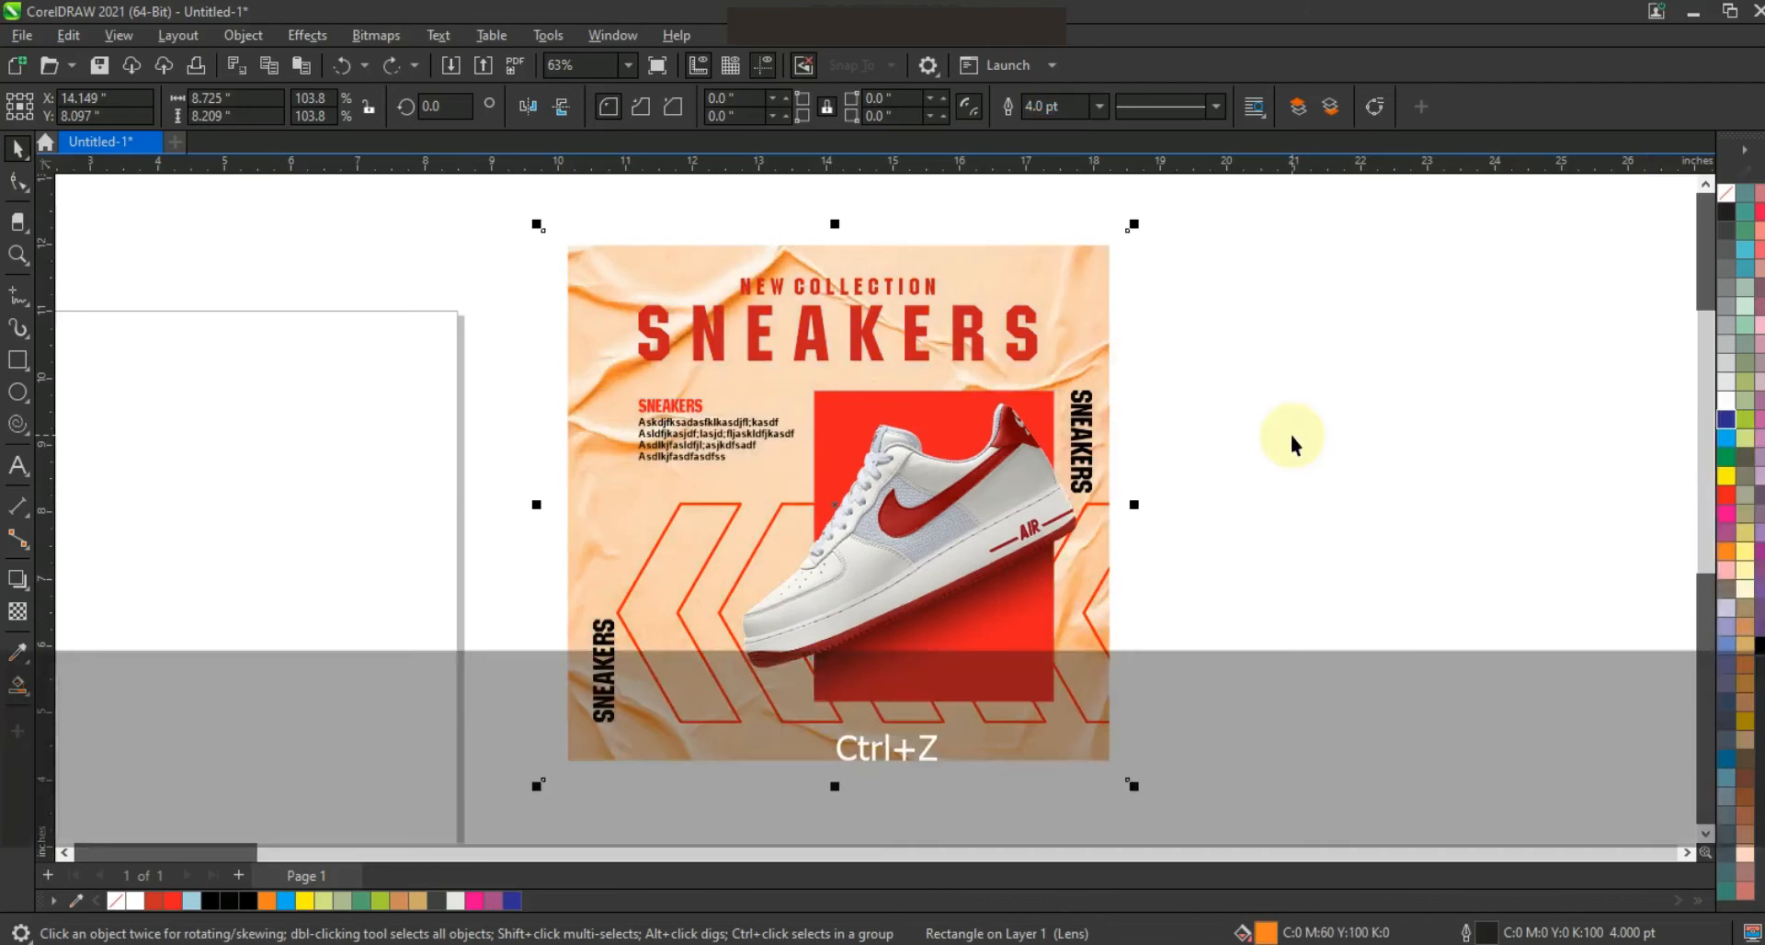
{"action": "key", "text": "ctrl+shift+z"}
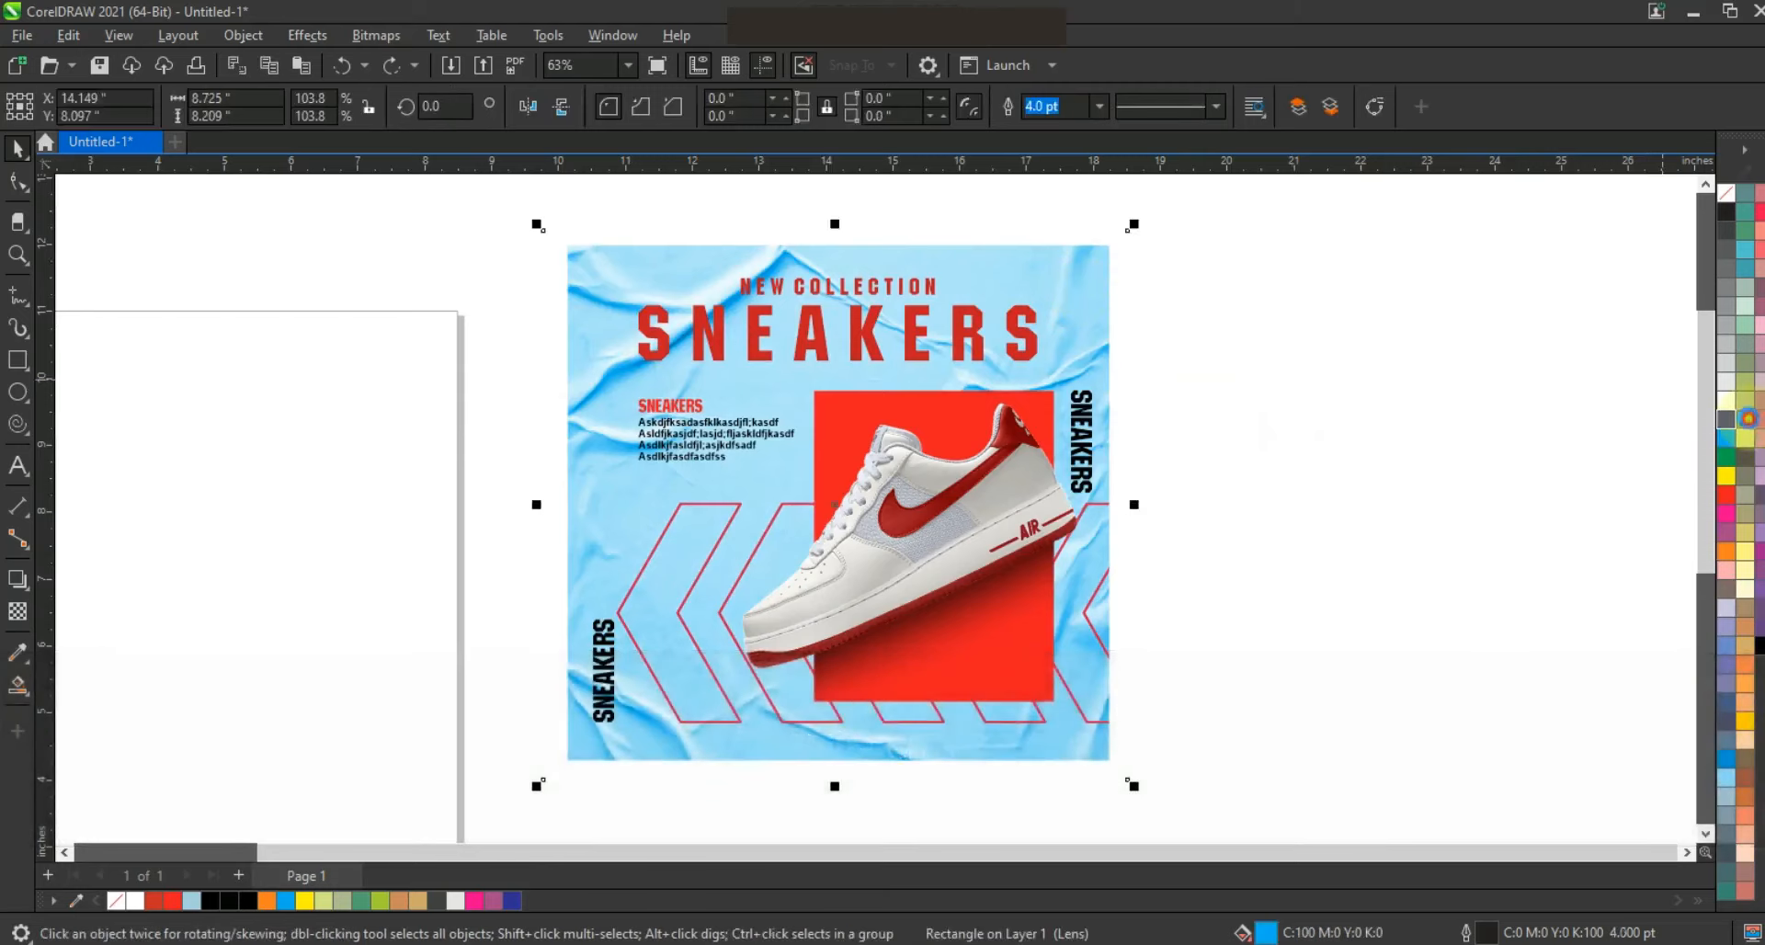
- Try chartreuse, pink, tan, purple and orange on the overlay rectangle, and fill it with deep yellow (C0 M20 Y100 K0)
{"action": "left_click", "coordinate": [1746, 421]}
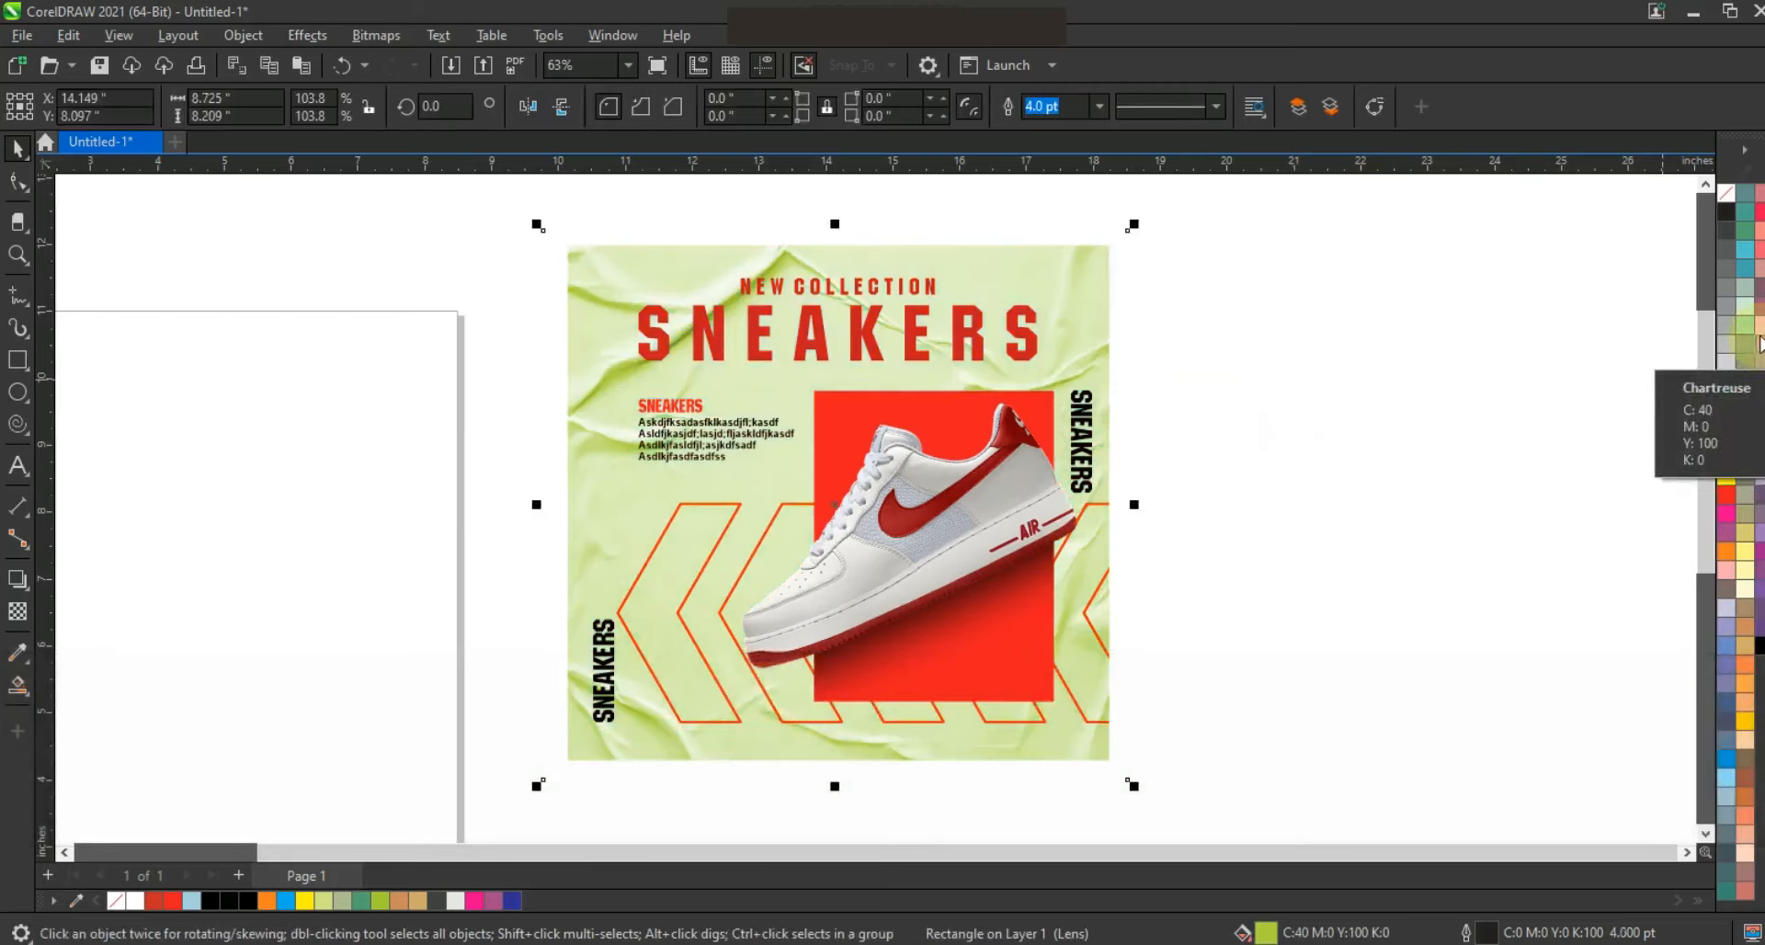
{"action": "left_click", "coordinate": [1758, 337]}
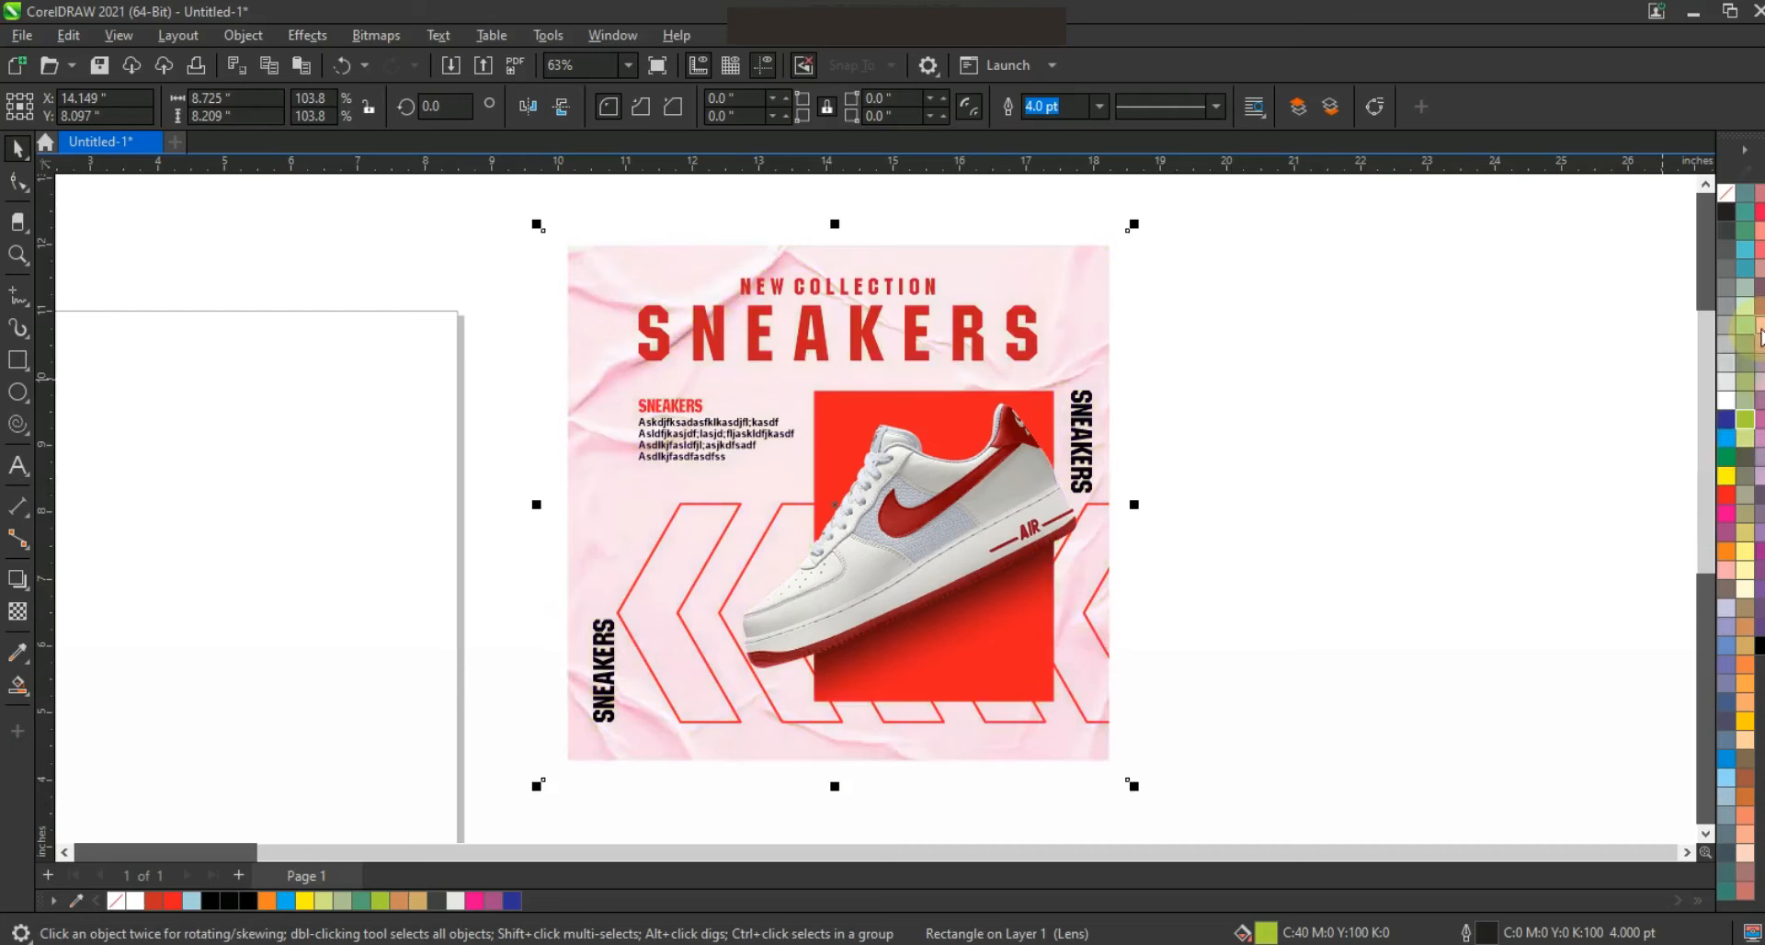
{"action": "left_click", "coordinate": [1746, 625]}
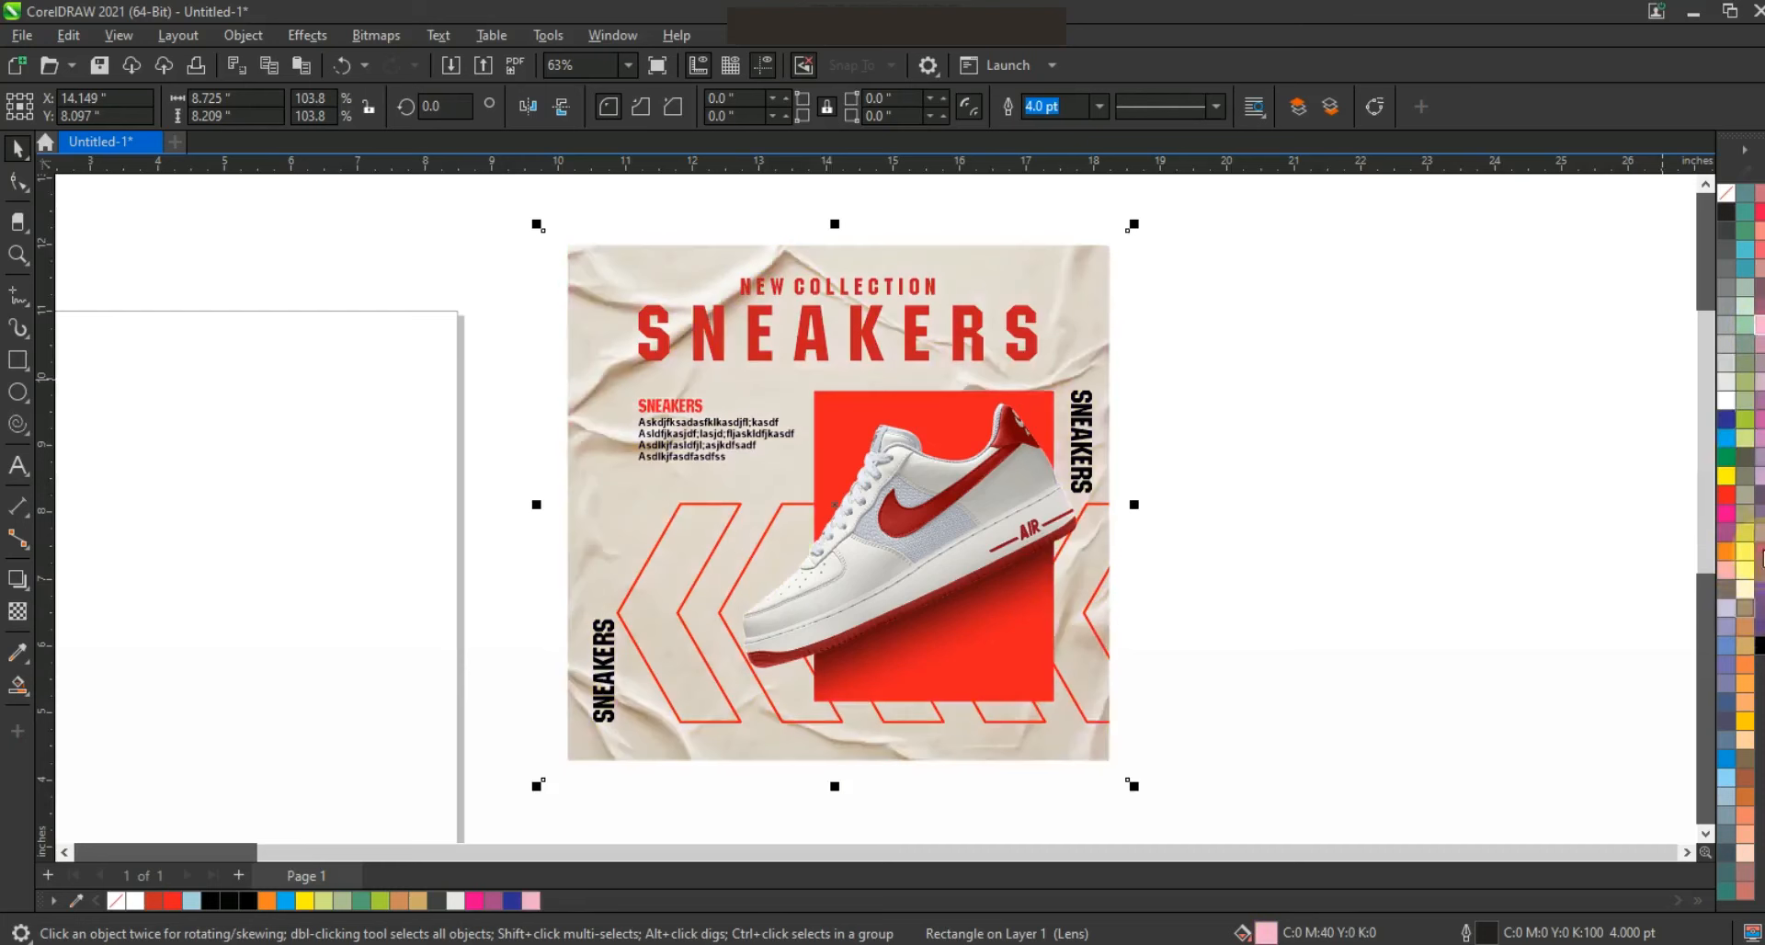
{"action": "left_click", "coordinate": [1760, 551]}
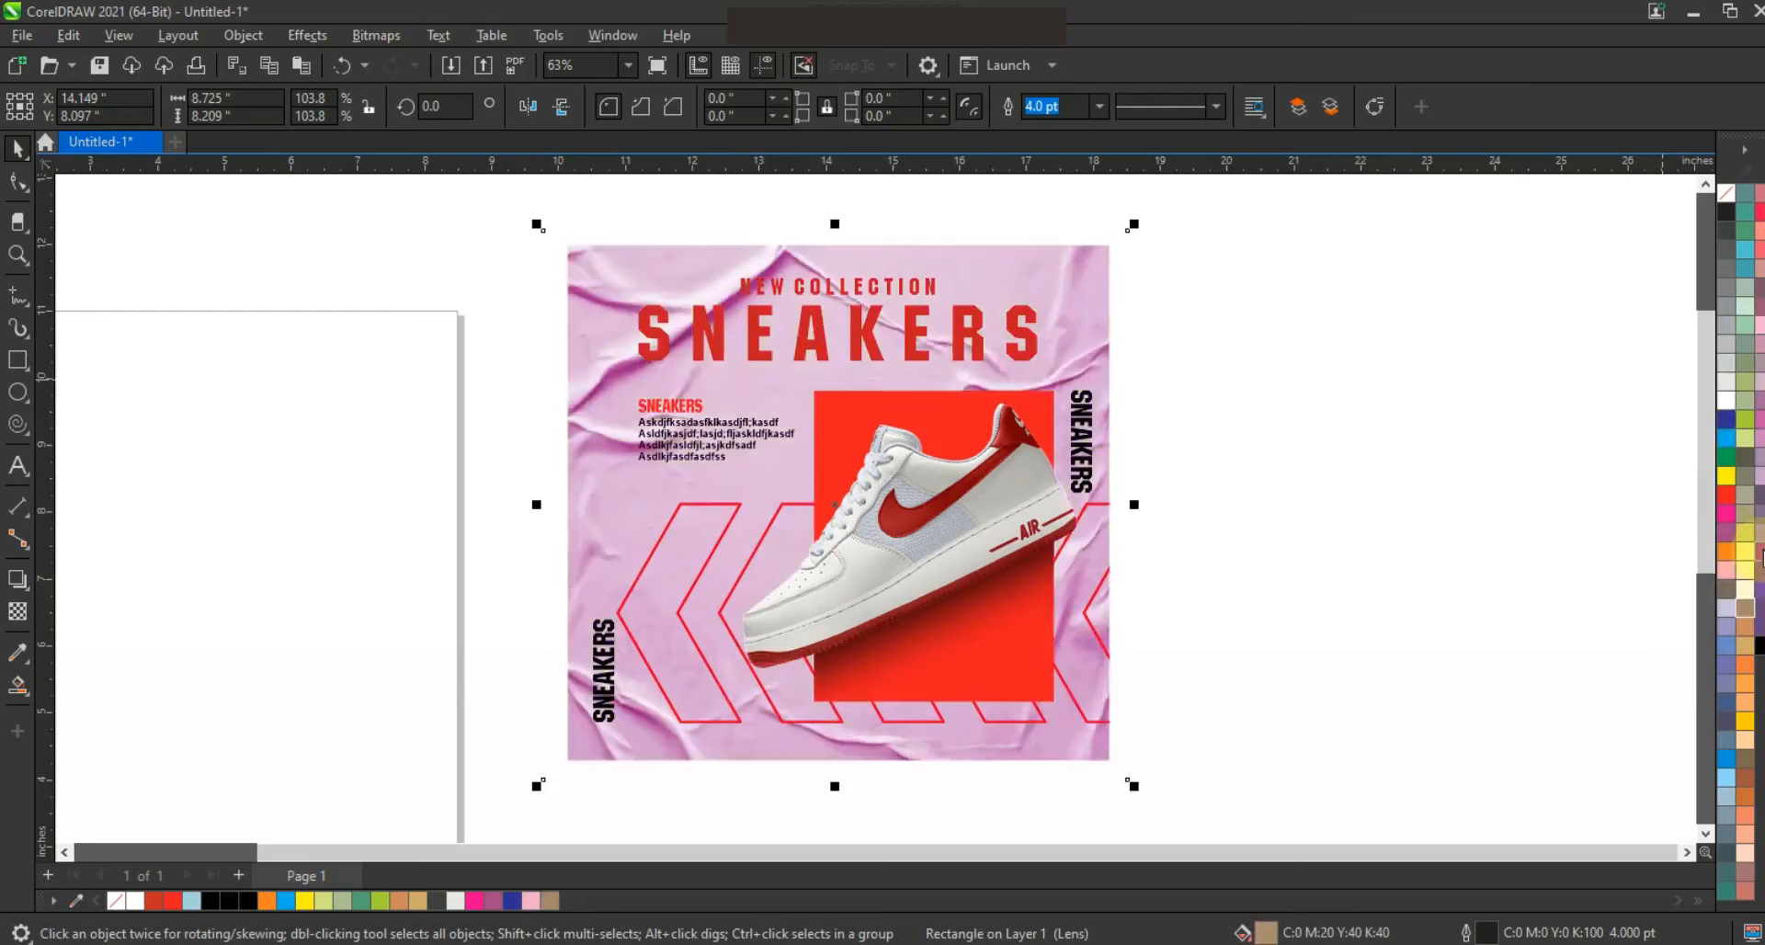
{"action": "left_click", "coordinate": [1727, 551]}
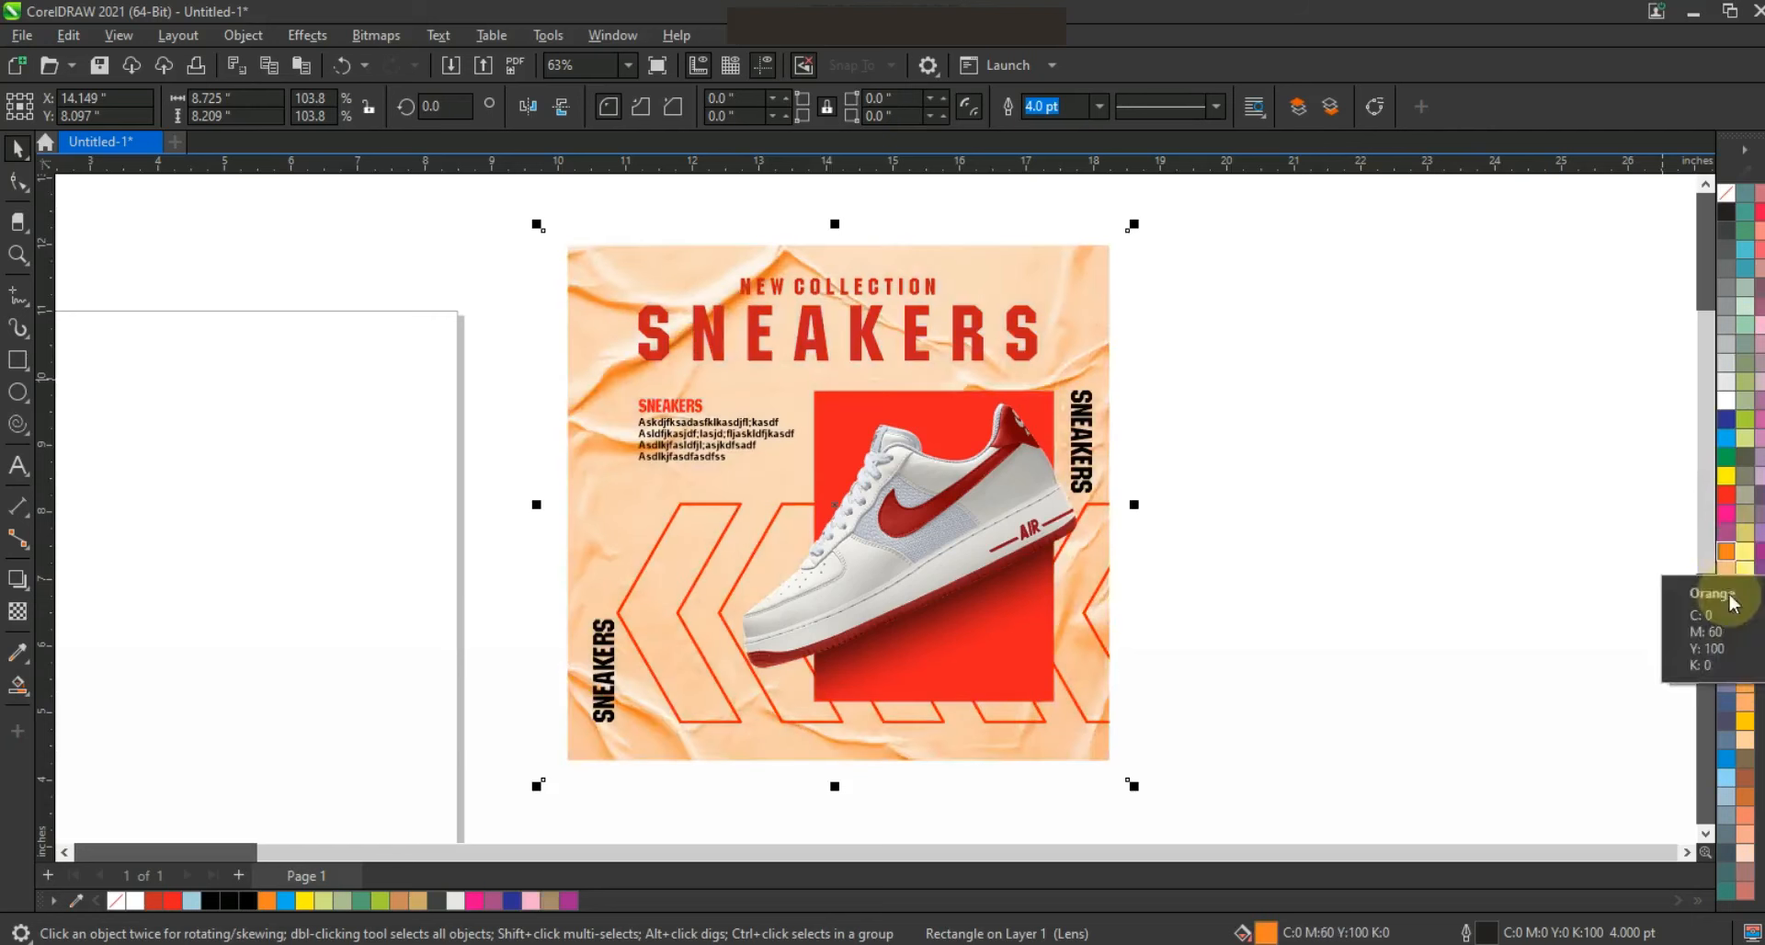
{"action": "left_click", "coordinate": [1745, 726]}
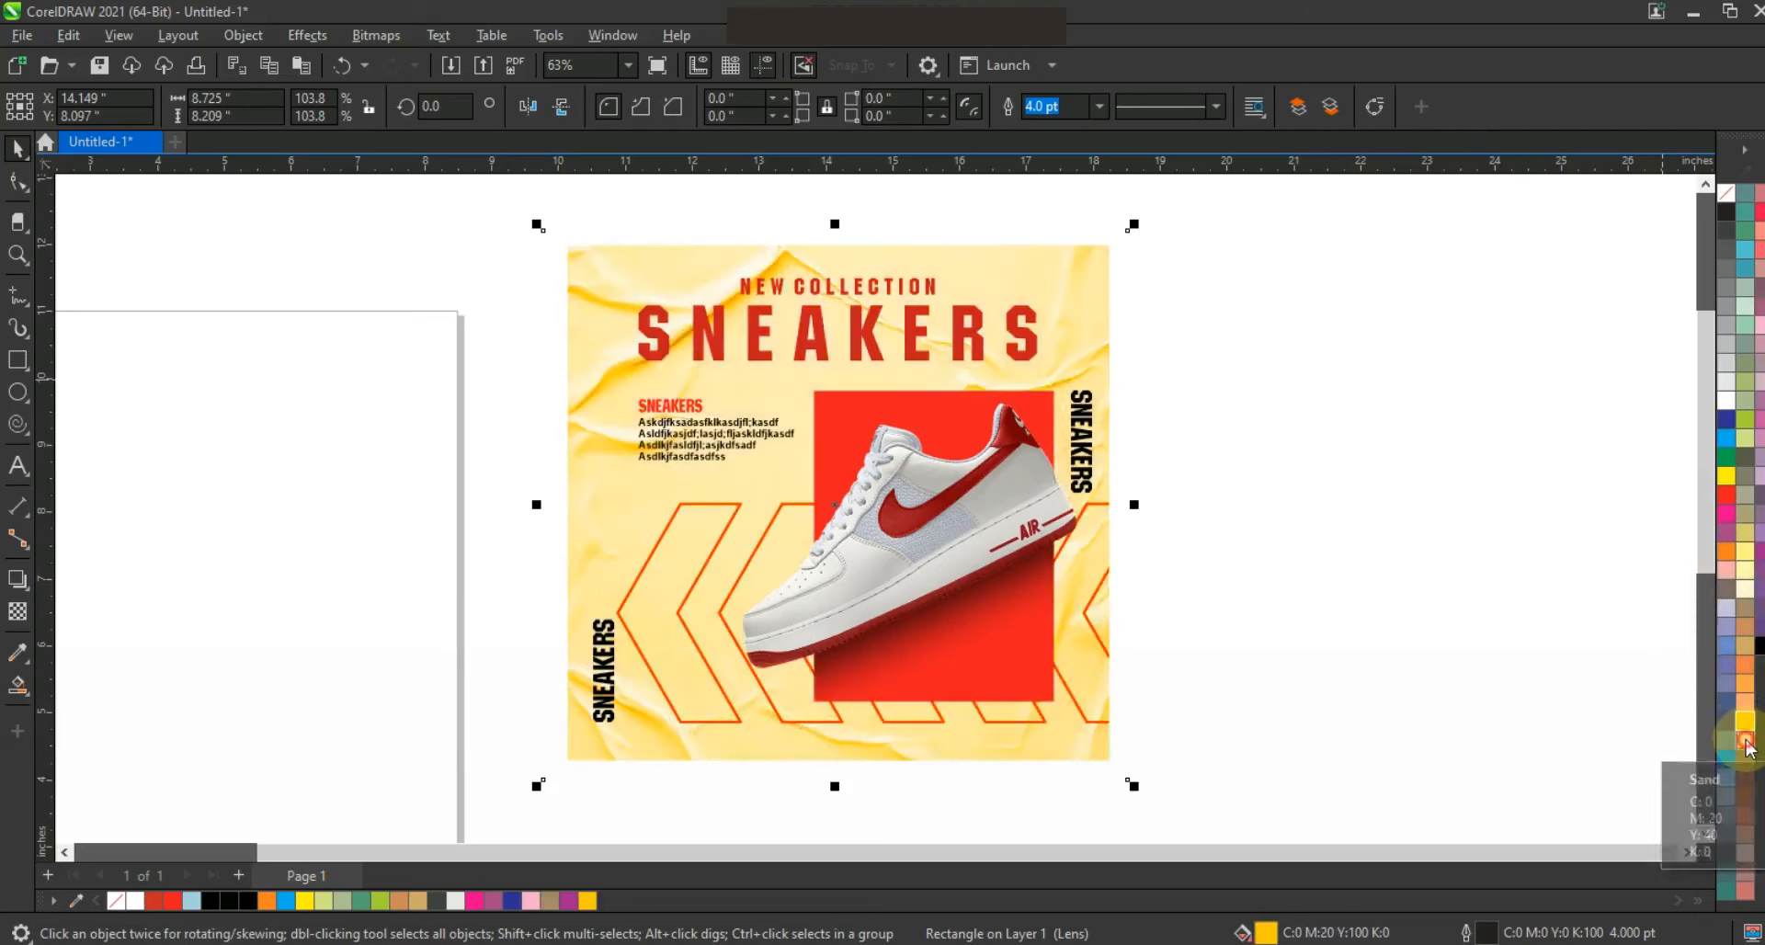